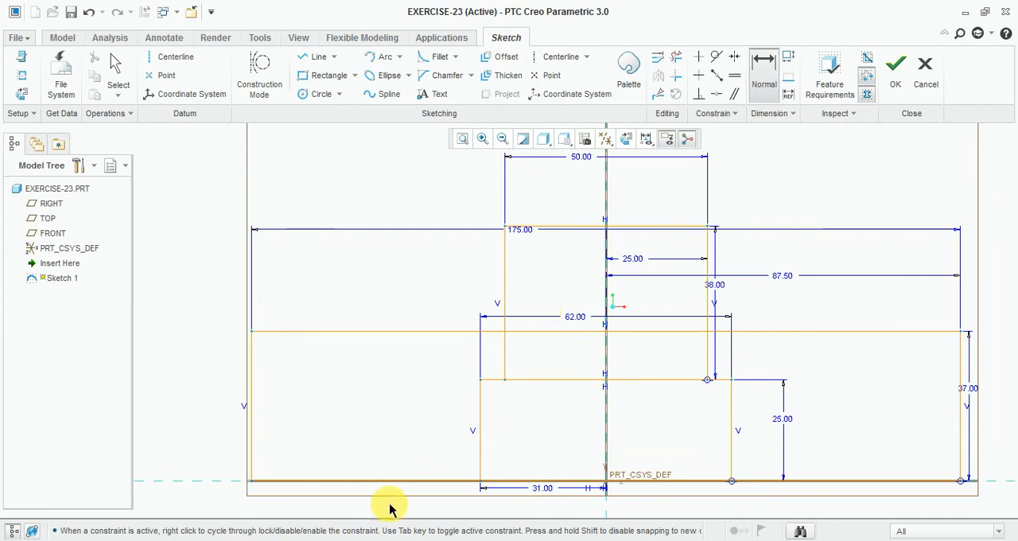
Step: Check the Exercise-23 drawing and sketch a rectangle about 45.5 mm high on the upper edge of the 175 mm wide rectangle, spanning the centerline
click(370, 540)
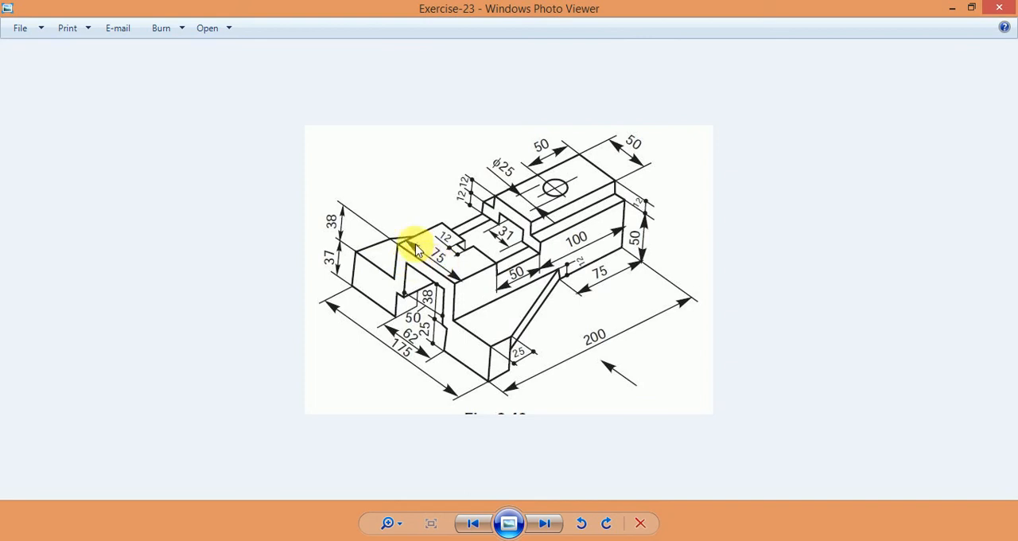
click(388, 540)
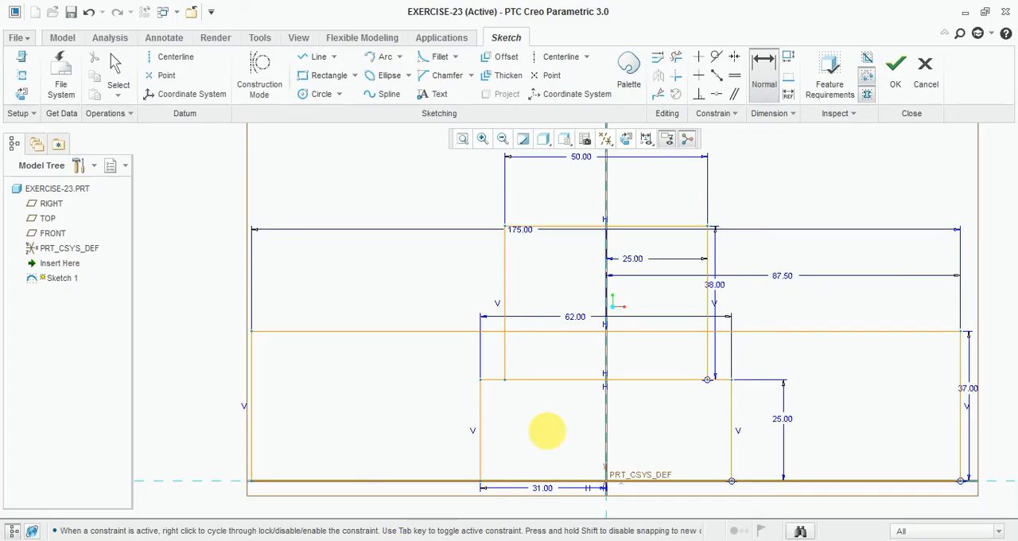
click(318, 77)
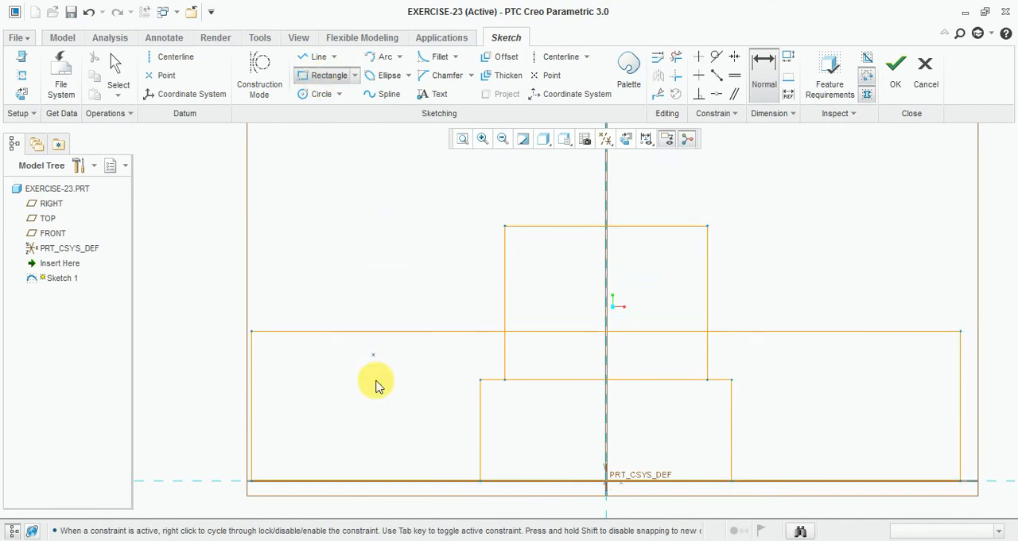
scroll(378, 378, down, 2)
click(389, 232)
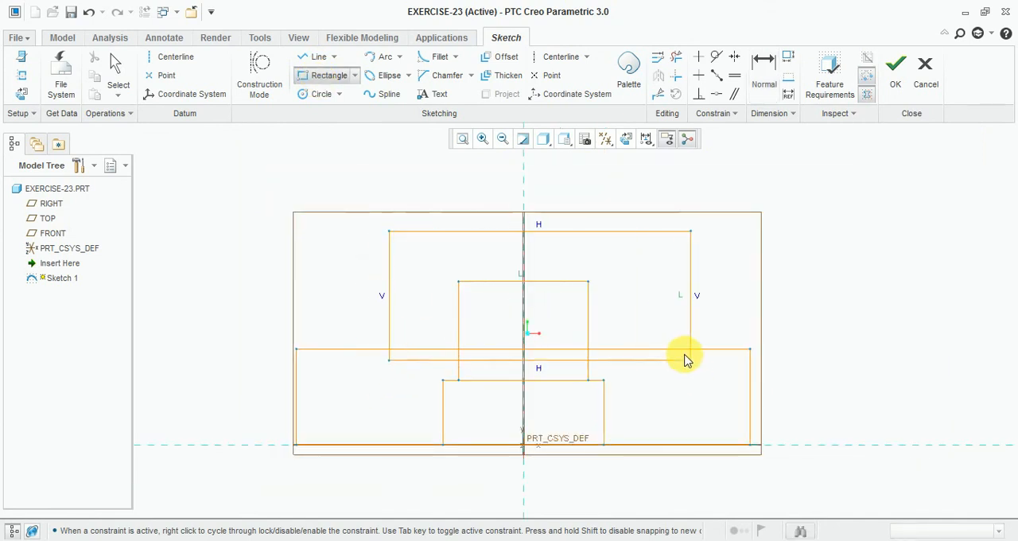
click(677, 350)
scroll(628, 289, up, 1)
middle_click(633, 296)
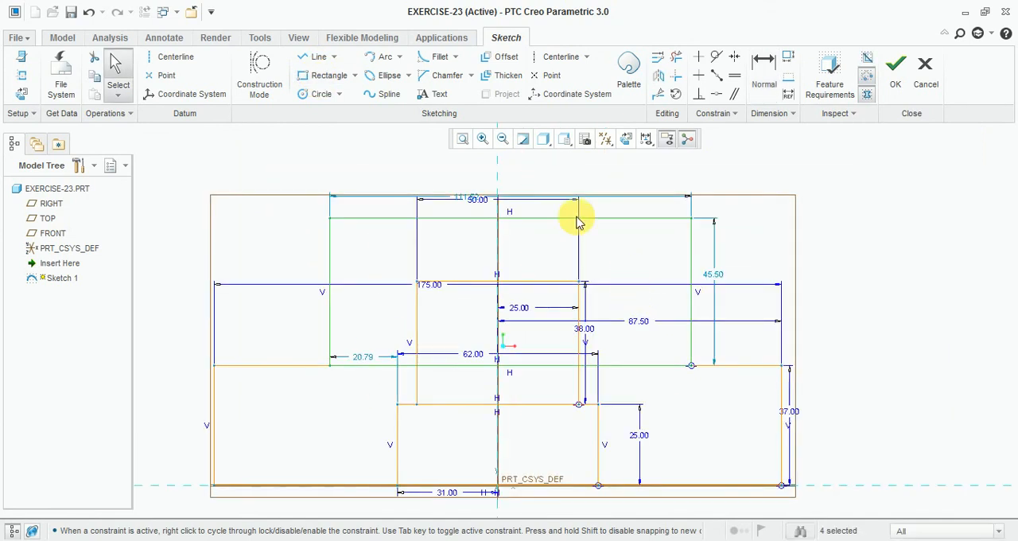
Step: Set the new upper rectangle's width to 75 mm and its height to 38 mm
scroll(466, 205, up, 2)
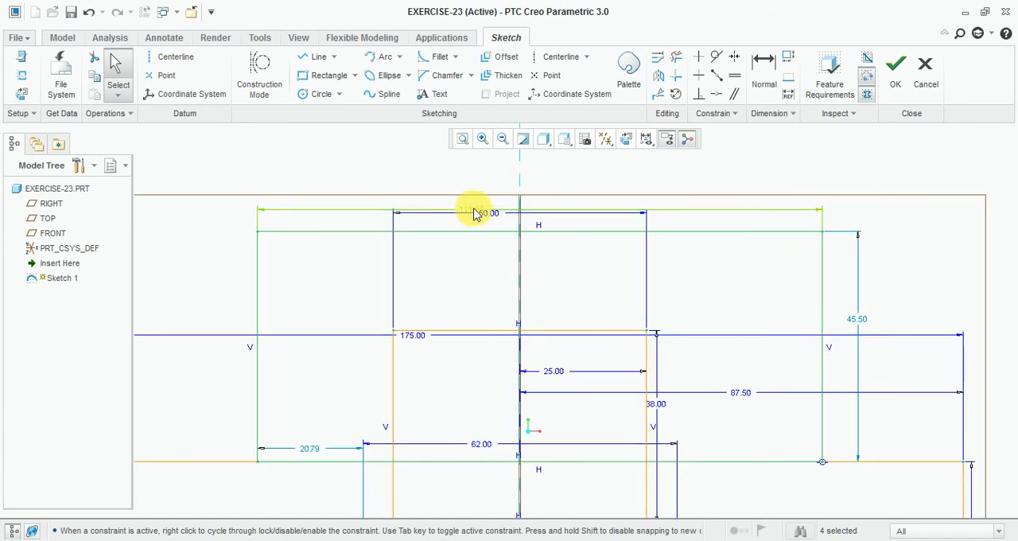
click(468, 217)
click(468, 214)
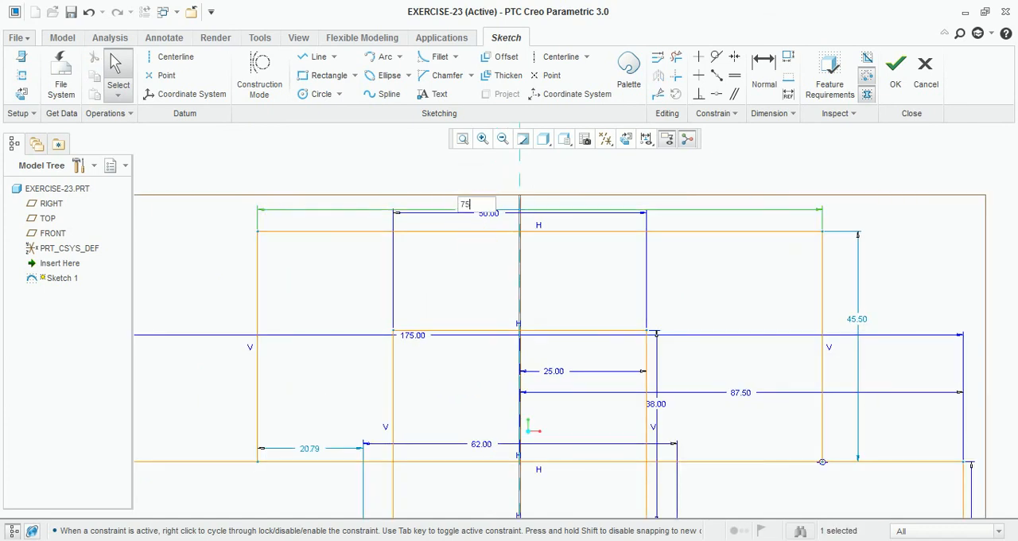
scroll(546, 277, down, 4)
scroll(716, 274, up, 4)
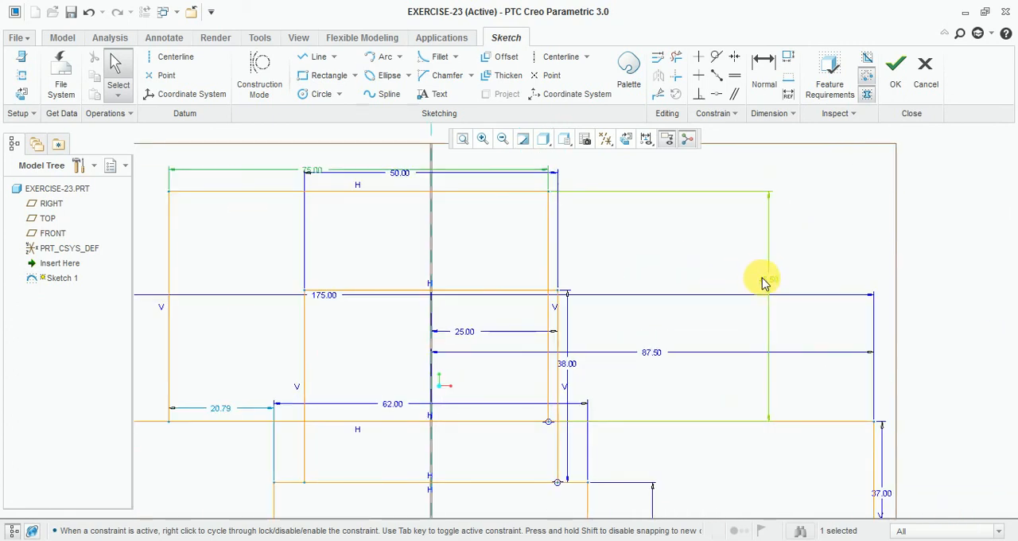
click(767, 283)
text(38.0)
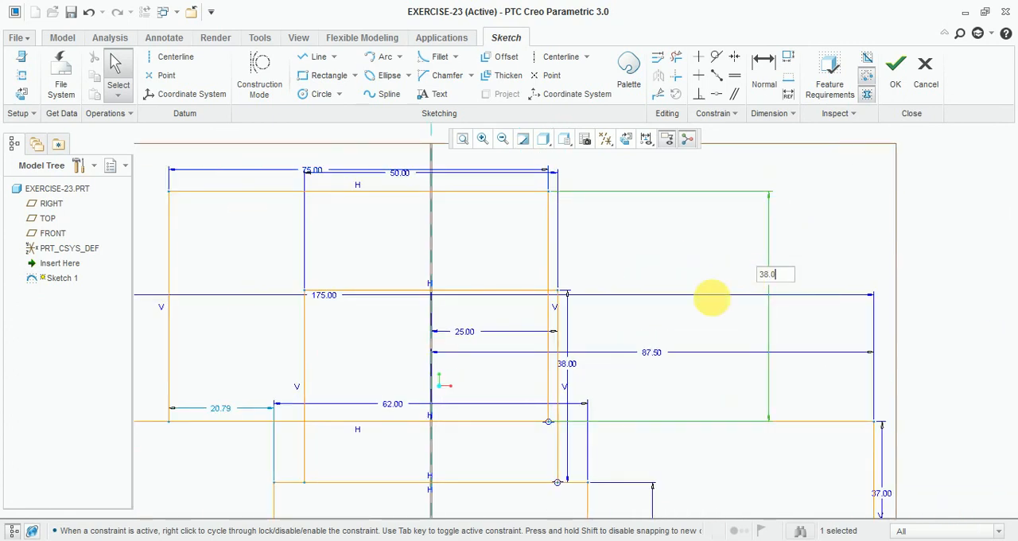
key(Return)
scroll(670, 270, down, 3)
scroll(606, 258, up, 2)
Step: Dimension the 75 mm rectangle's right side from the vertical centerline at 37.5 mm
click(761, 80)
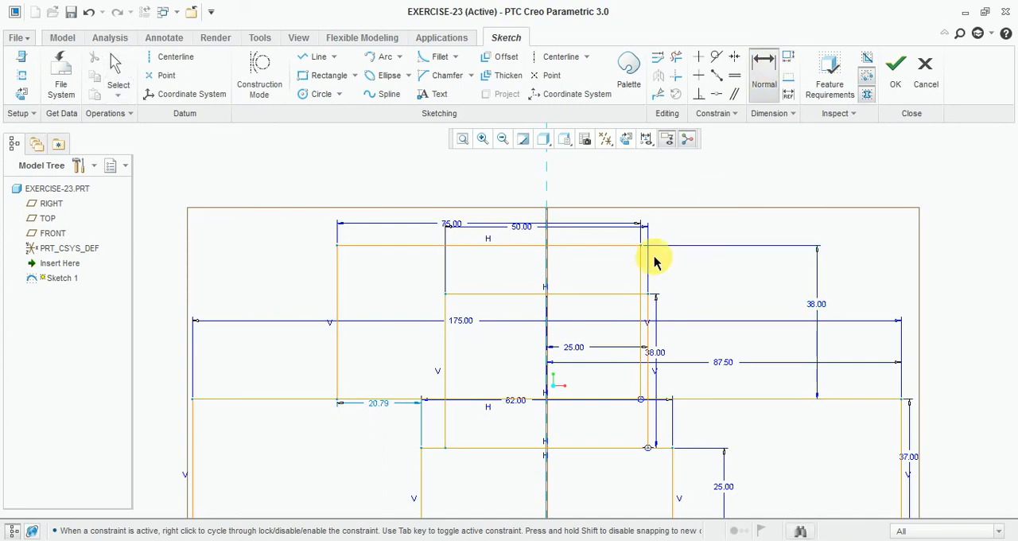
click(640, 270)
click(547, 182)
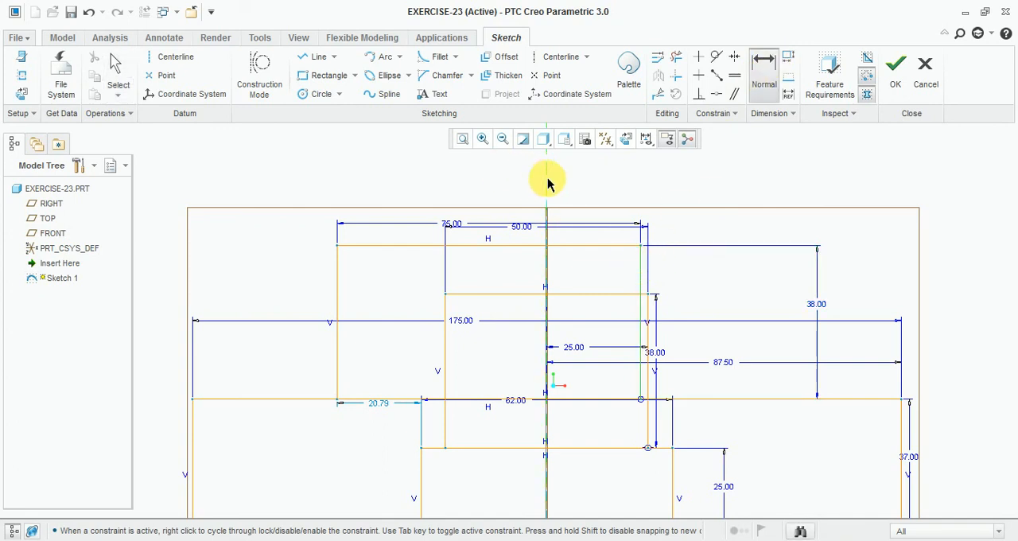
middle_click(588, 184)
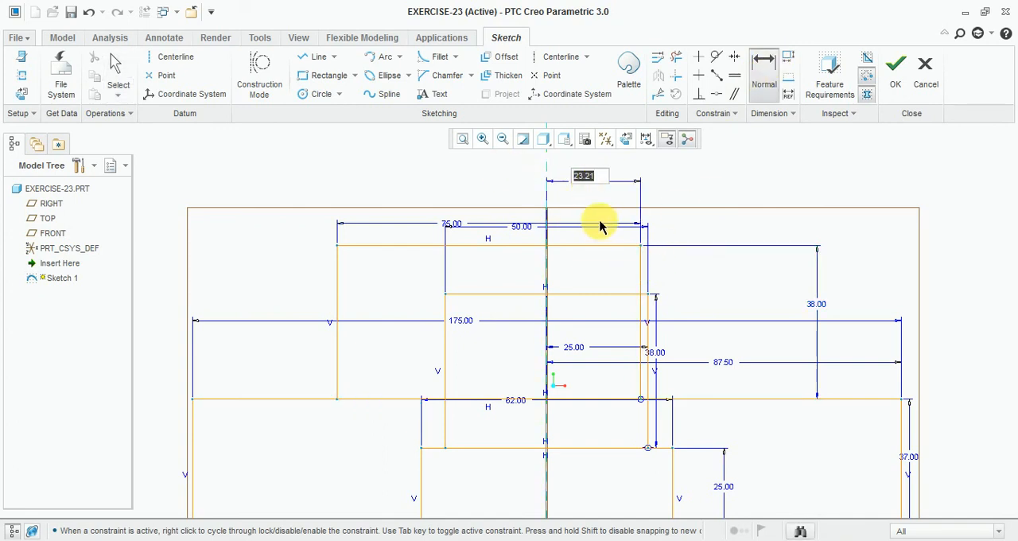
text(37.5)
key(Return)
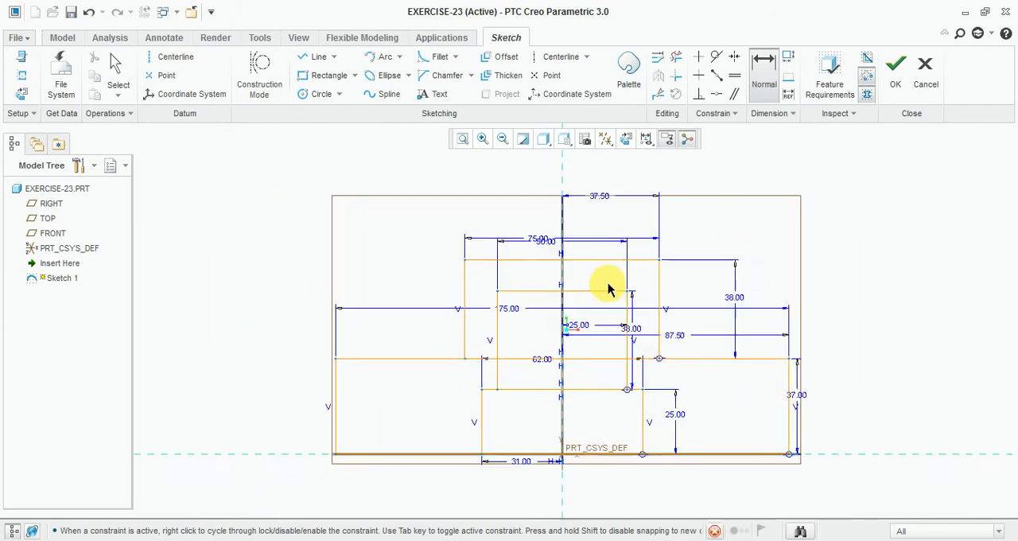
Step: Trim the overlapping inner segments of the rectangles to leave one closed stepped outline, and finish the sketch
scroll(609, 288, down, 1)
scroll(634, 221, up, 2)
scroll(522, 334, down, 2)
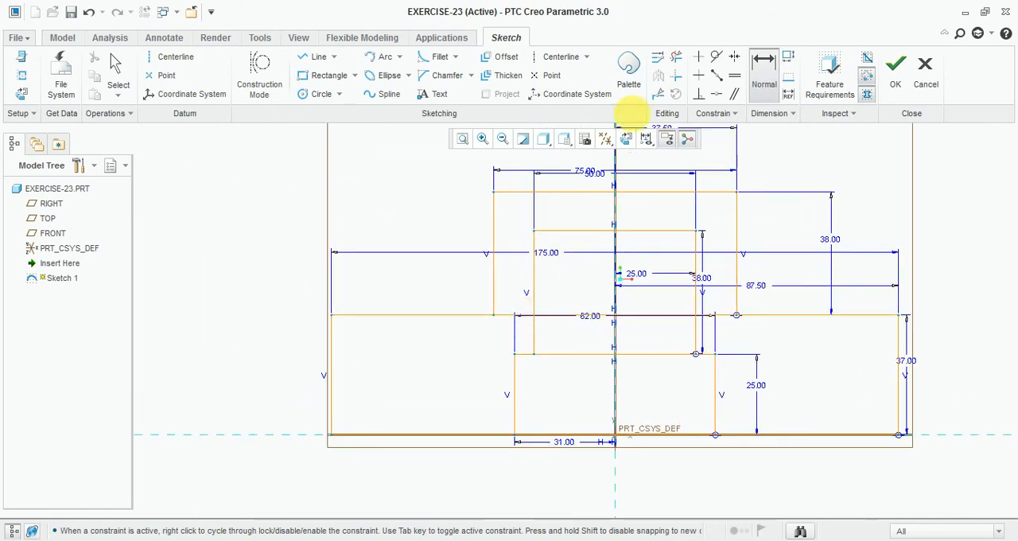
click(676, 57)
scroll(515, 334, down, 2)
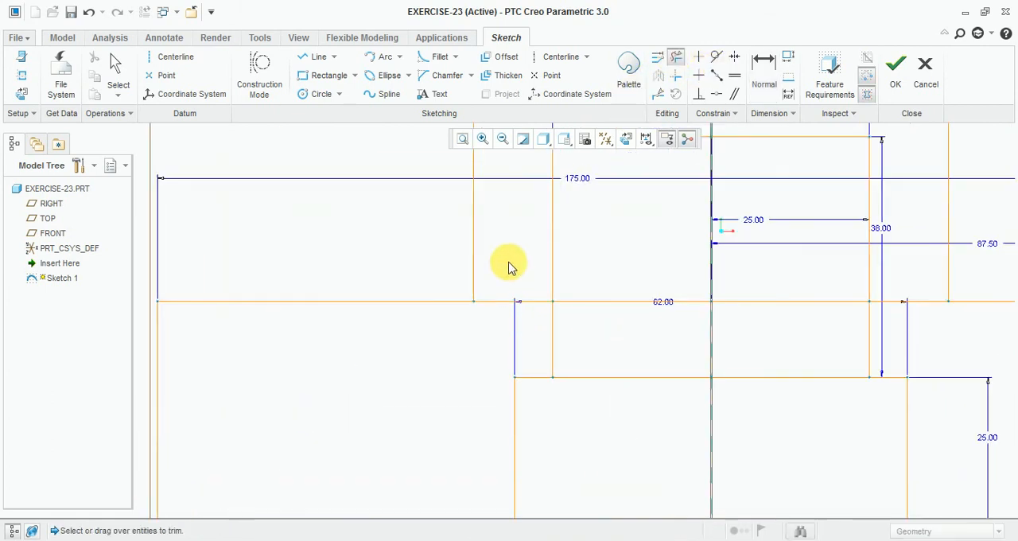
drag(509, 266, 491, 325)
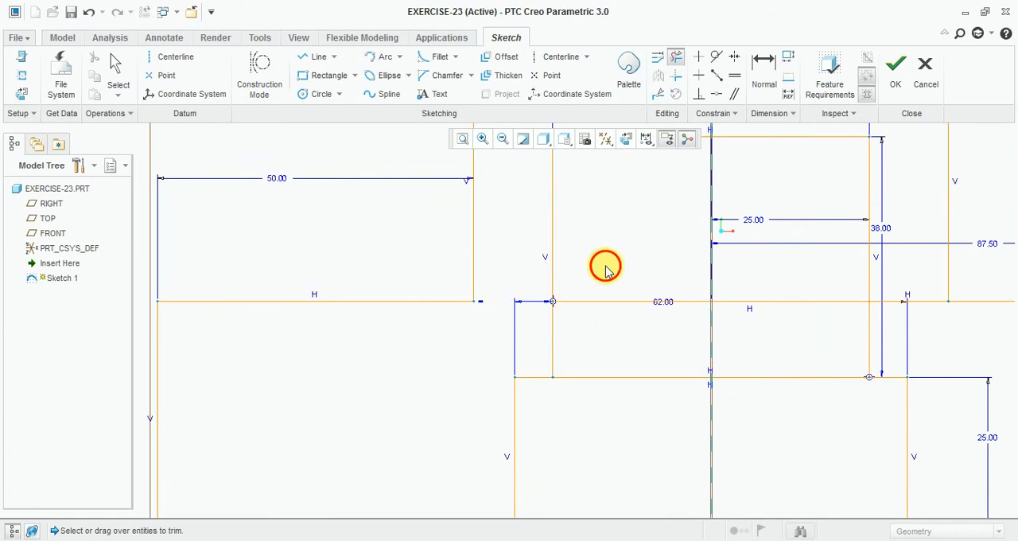
mouse_move(605, 267)
mouse_down()
mouse_move(743, 396)
mouse_move(777, 263)
mouse_move(762, 404)
mouse_move(847, 272)
mouse_up()
drag(614, 267, 681, 358)
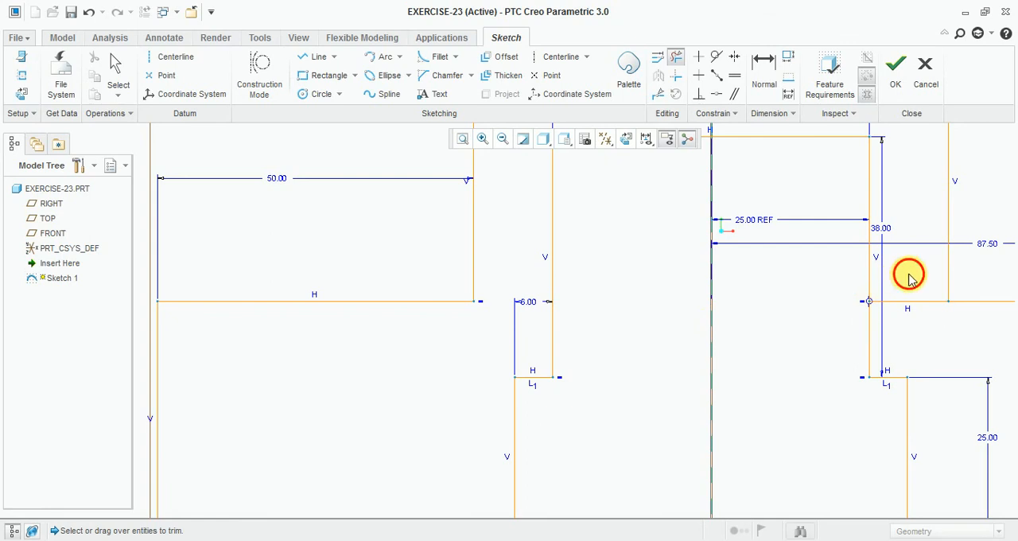
scroll(741, 302, up, 4)
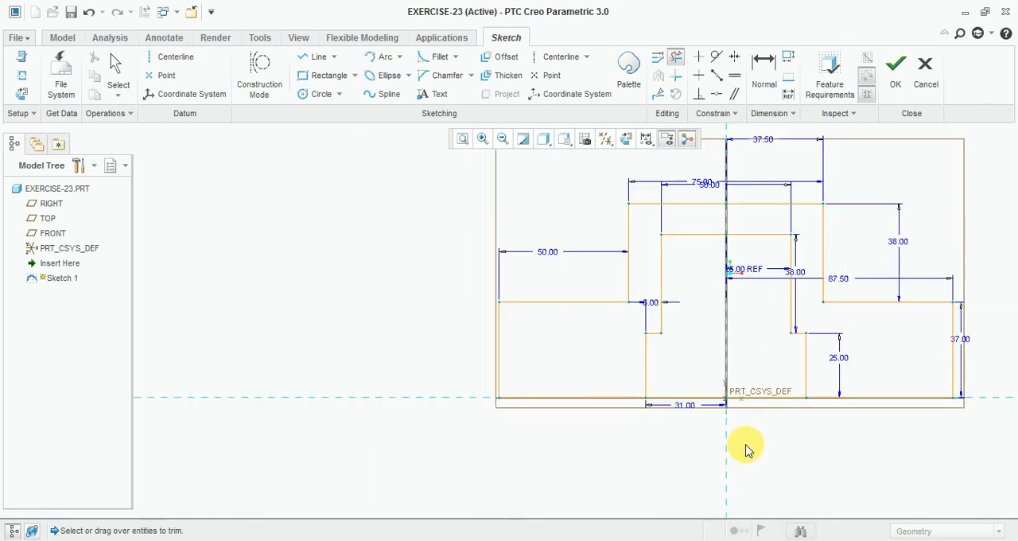
scroll(746, 449, down, 3)
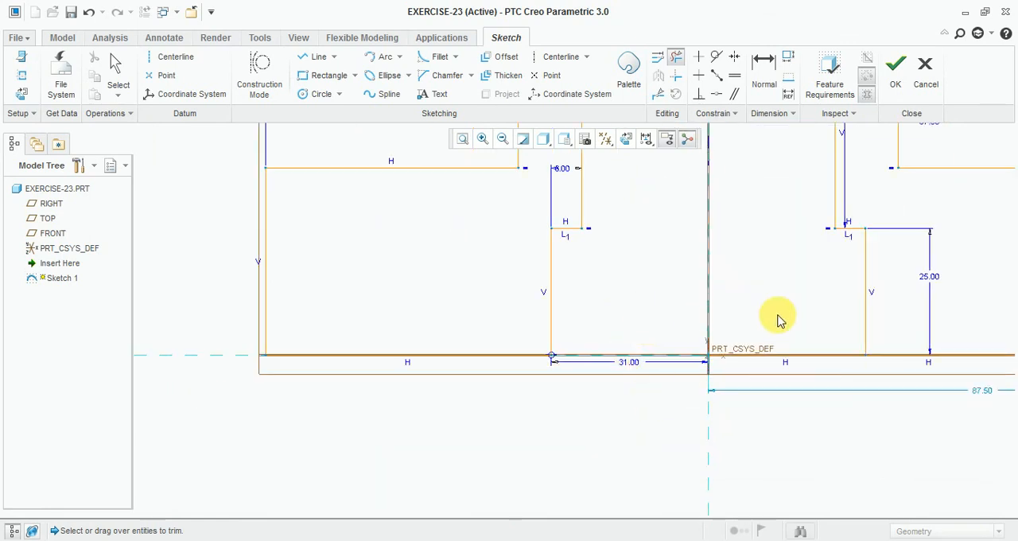
scroll(727, 427, up, 3)
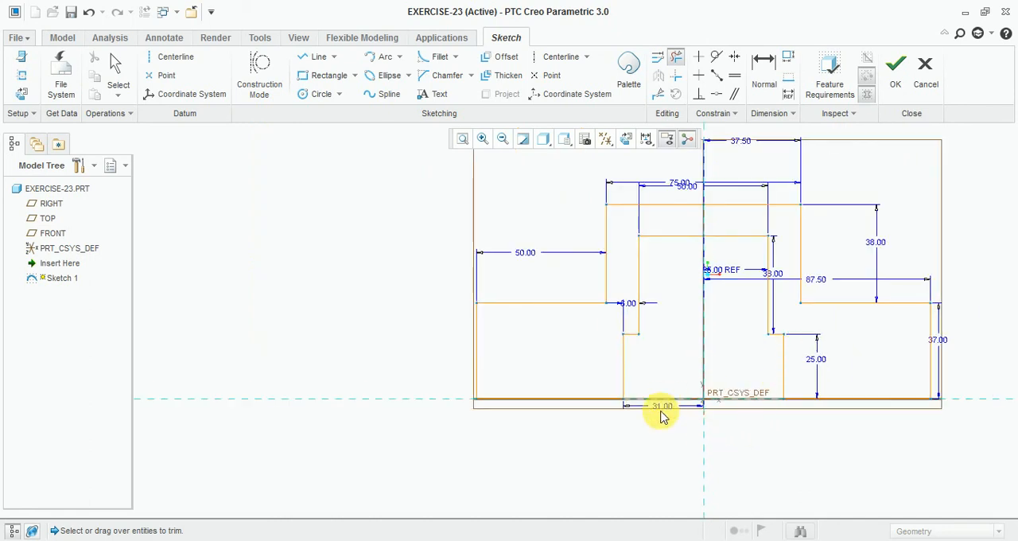
click(896, 79)
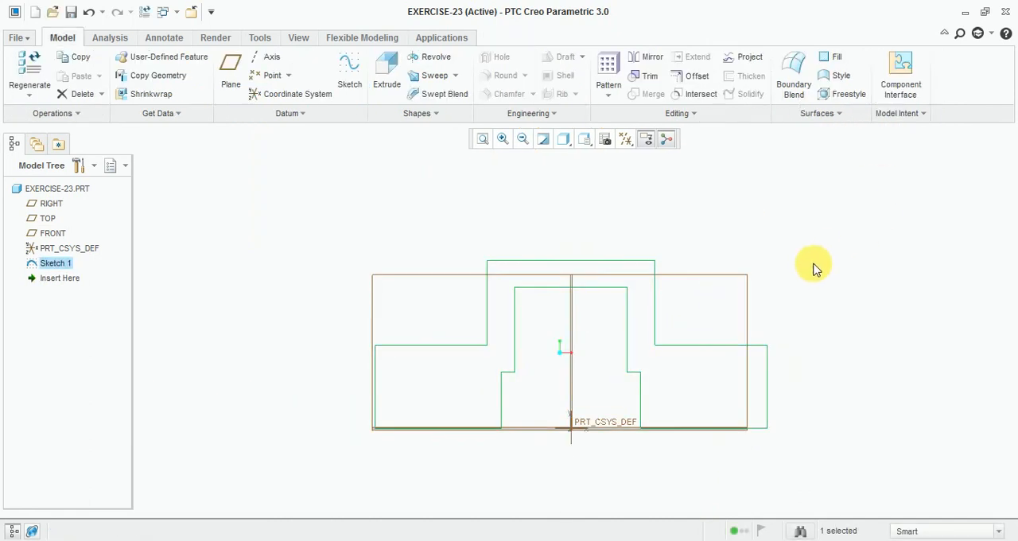
Step: Start extruding the stepped profile with its direction flipped, and display the model as Shading With Edges
click(387, 77)
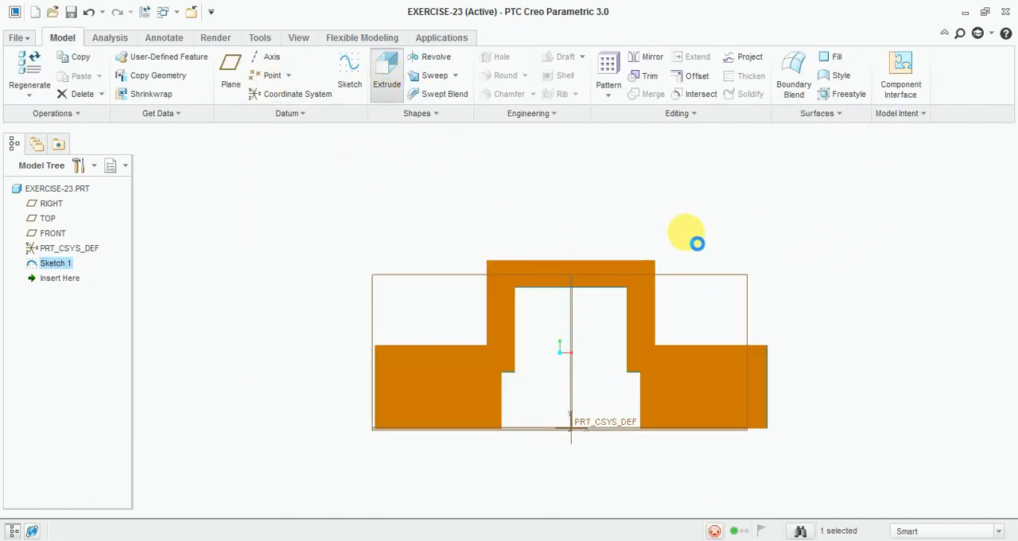
middle_drag(666, 204, 606, 222)
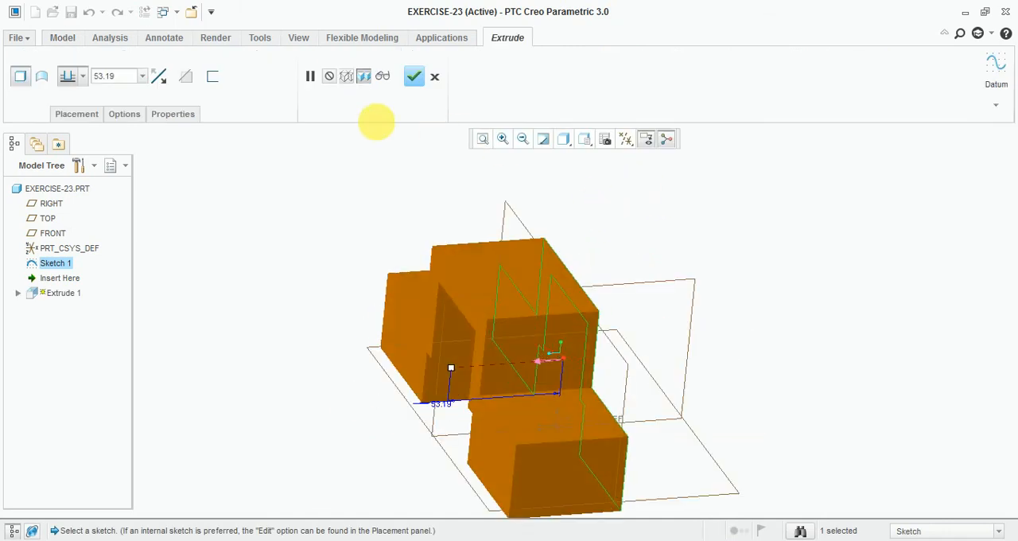
click(158, 75)
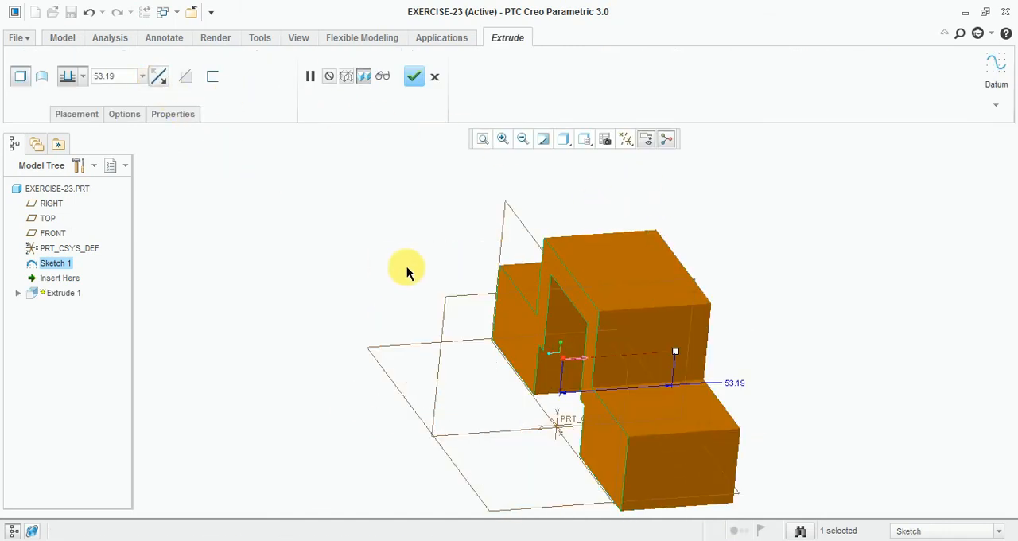
click(564, 141)
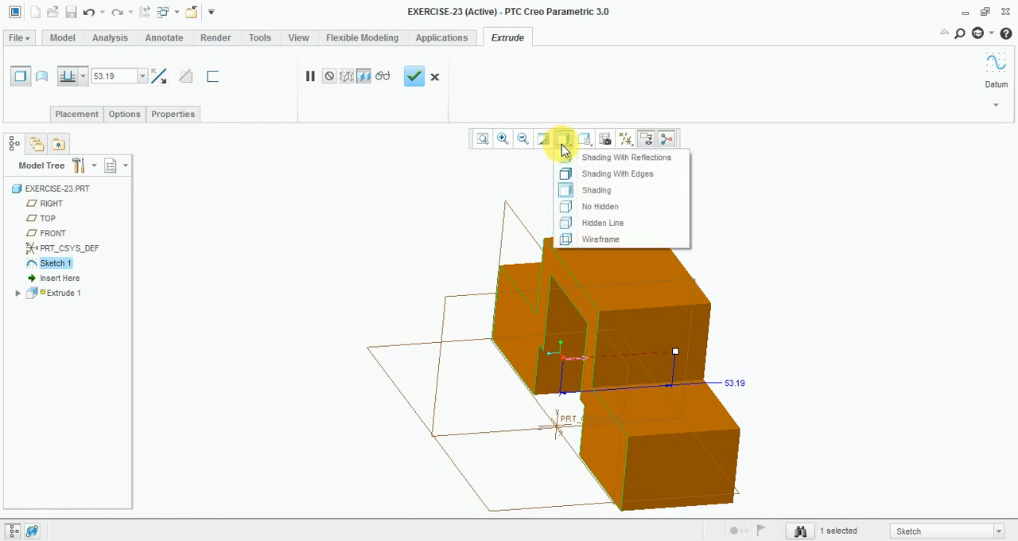
click(618, 173)
Step: Set the extrusion depth to 25 mm, check it against the Exercise-23 drawing, and complete the extrusion
double_click(111, 76)
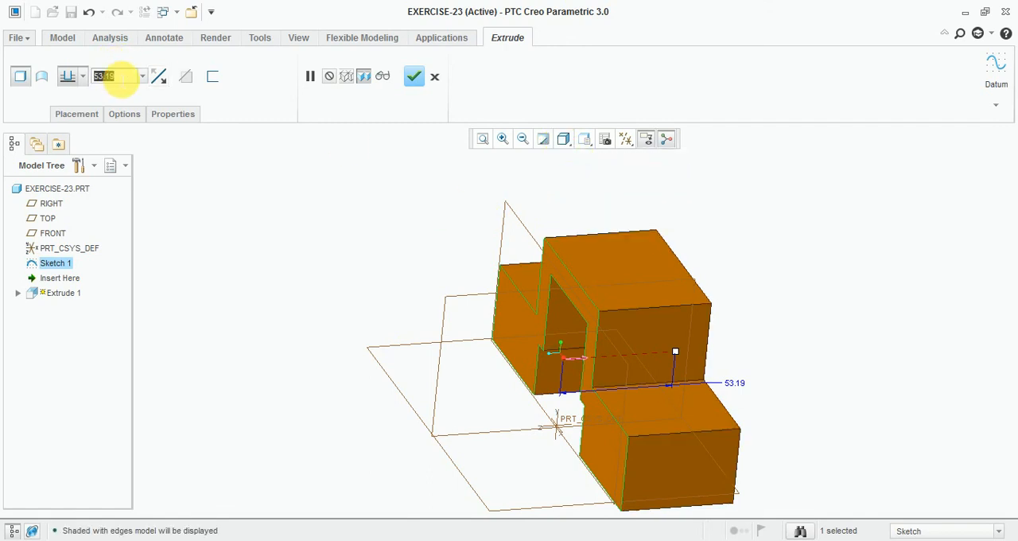
text(25)
key(Return)
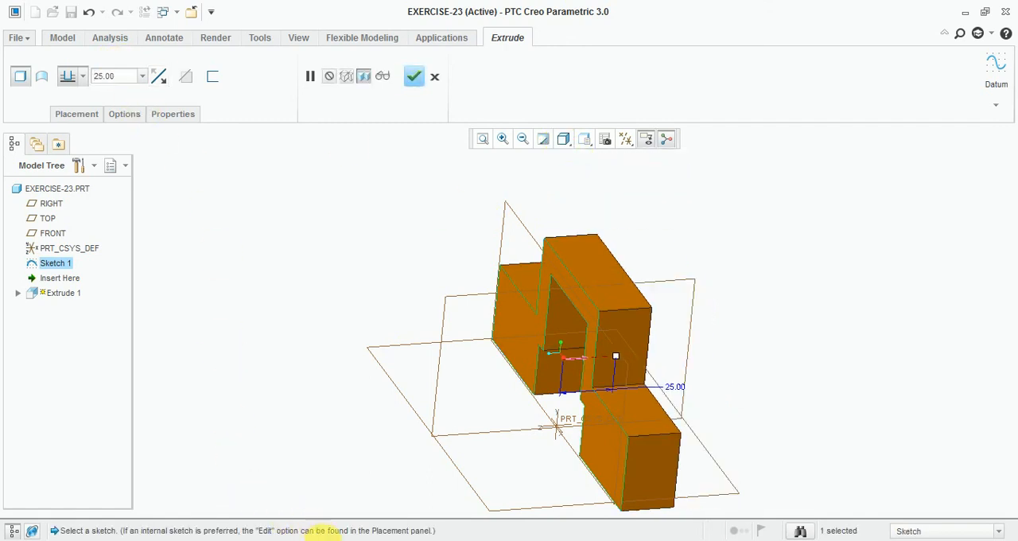
click(348, 540)
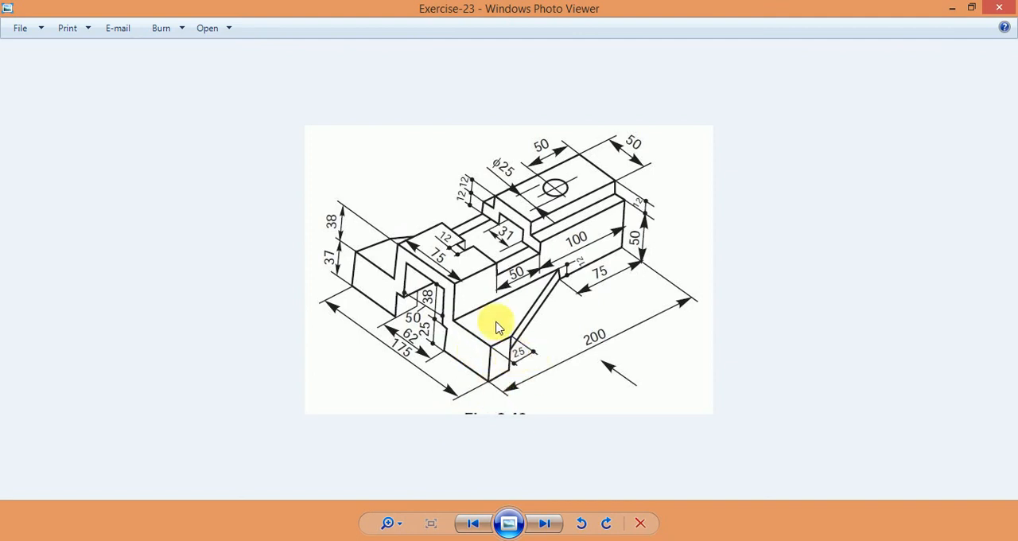
click(378, 540)
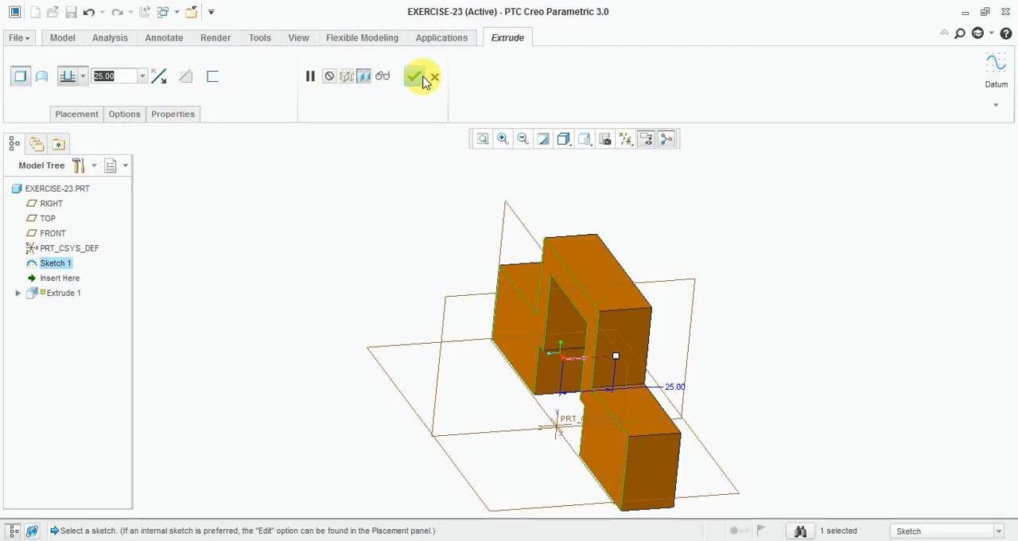
click(413, 75)
Step: Switch to the Exercise-23 drawing and use Calculator to work out the lengths behind the stepped front profile
middle_drag(765, 312, 677, 295)
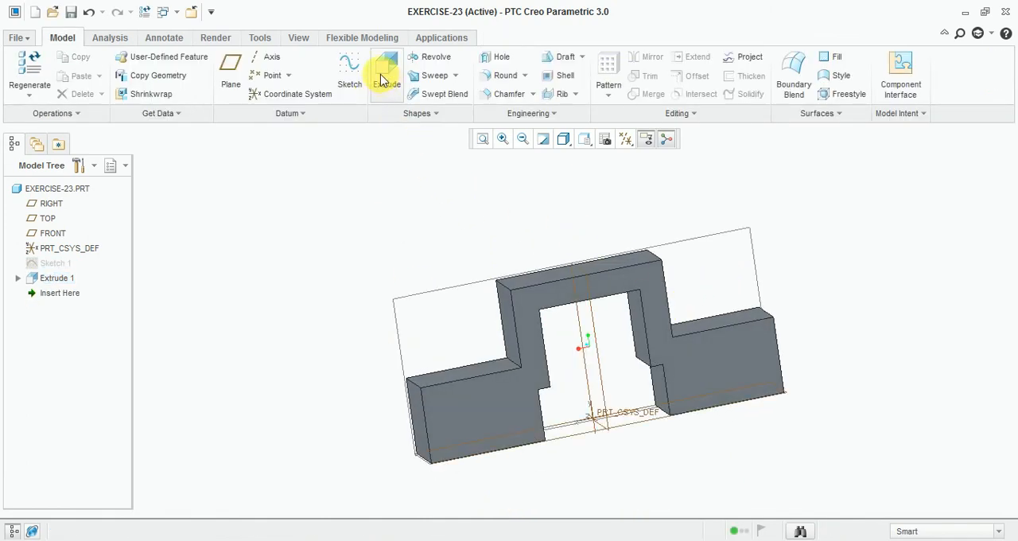
click(335, 540)
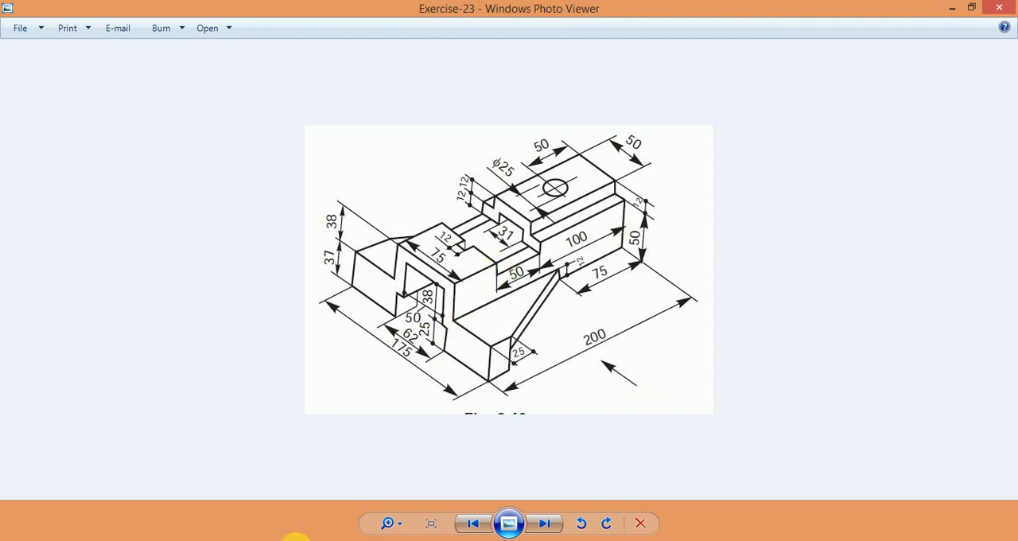
click(295, 536)
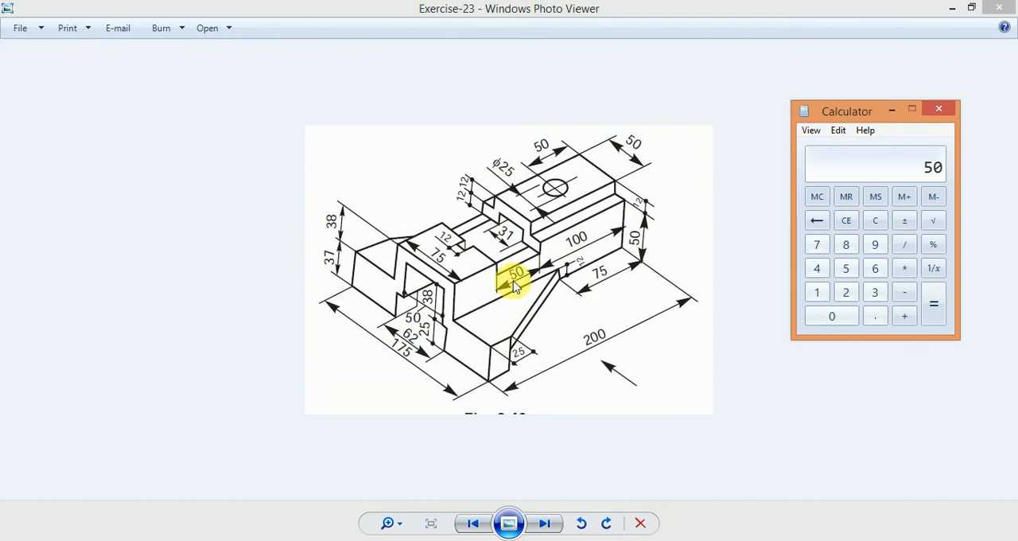
click(672, 261)
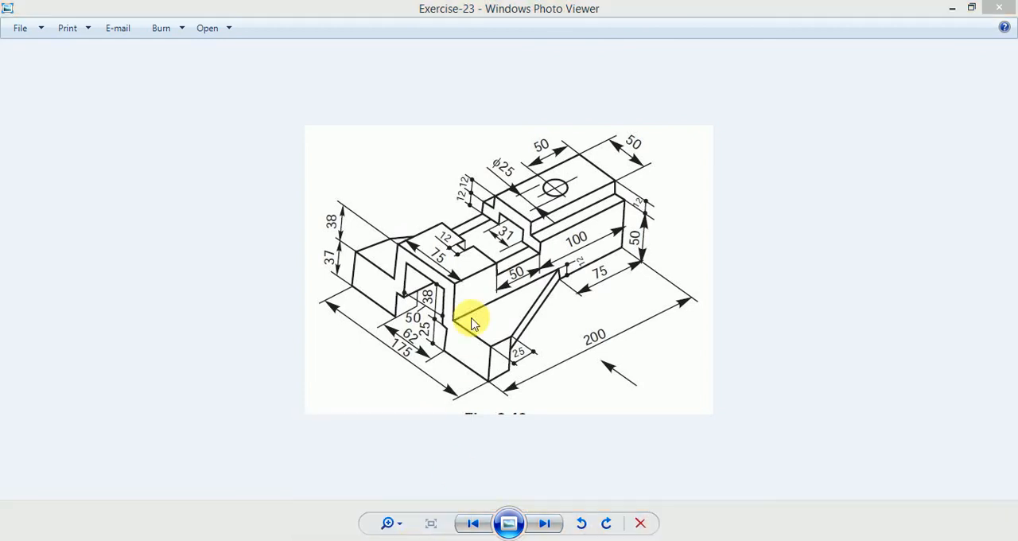
Step: Return to Creo Parametric, start a new sketch on the stepped body's rear face, and orient the view parallel to the sketch plane
key(alt+Tab)
click(355, 76)
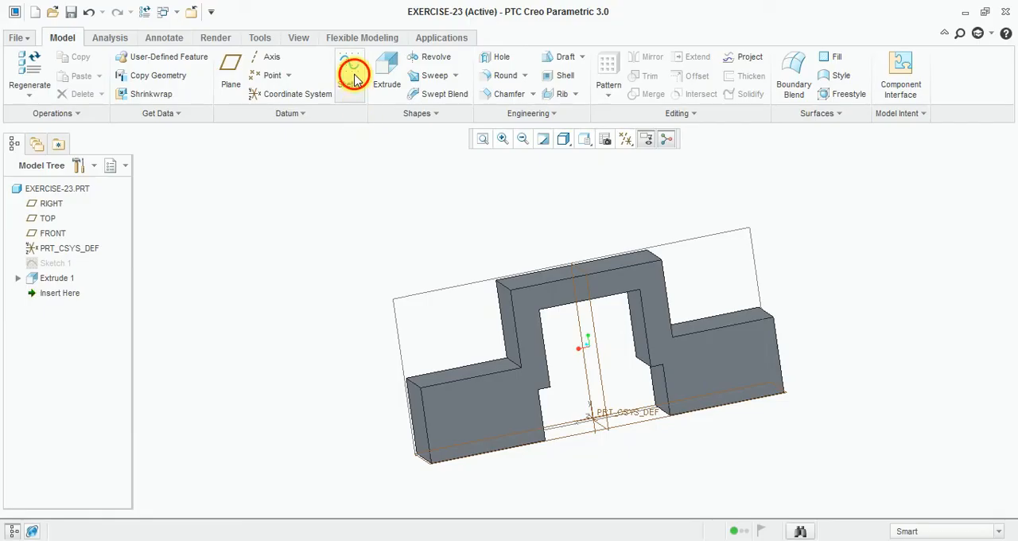
scroll(572, 314, down, 4)
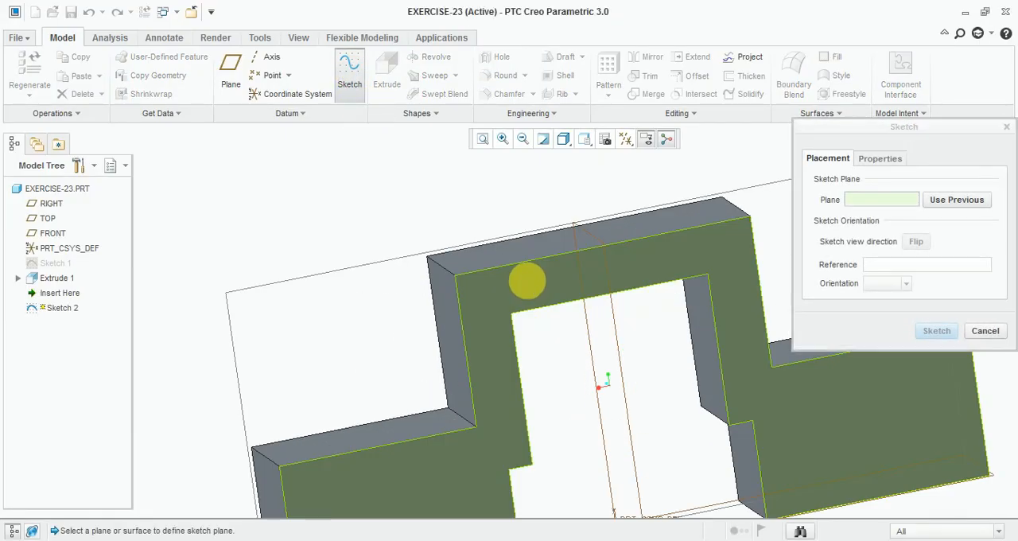
click(528, 283)
click(935, 331)
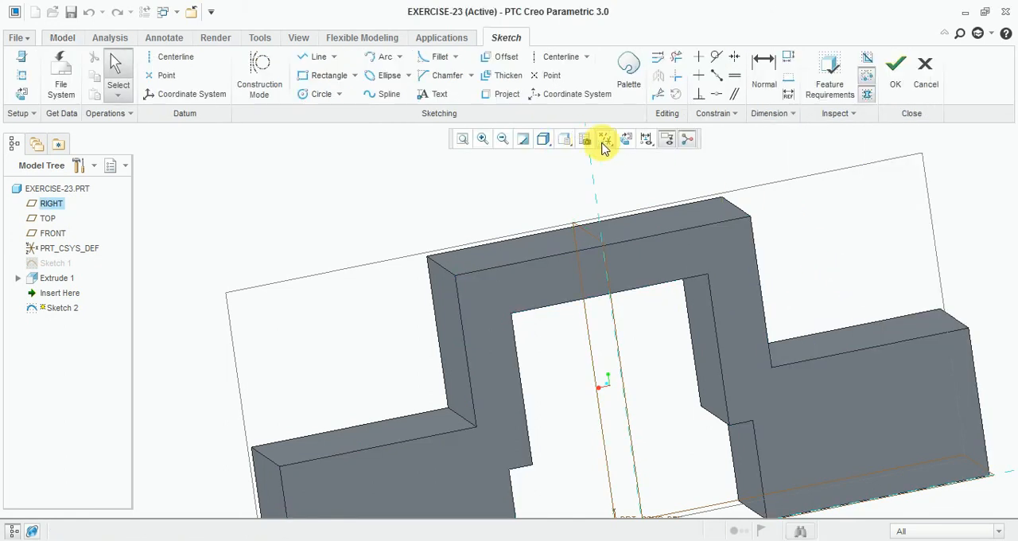
click(562, 140)
click(589, 170)
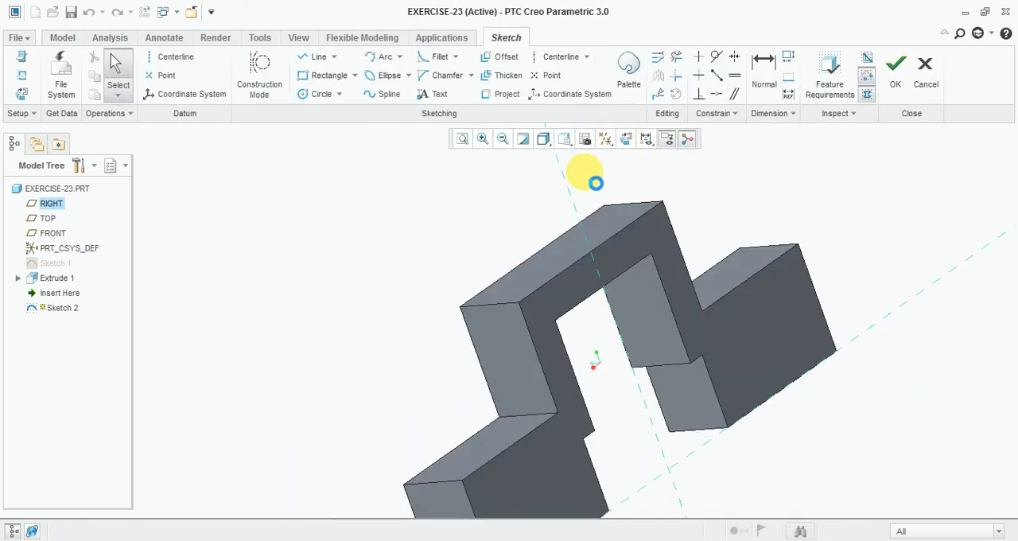
middle_drag(691, 265, 558, 256)
scroll(582, 281, down, 3)
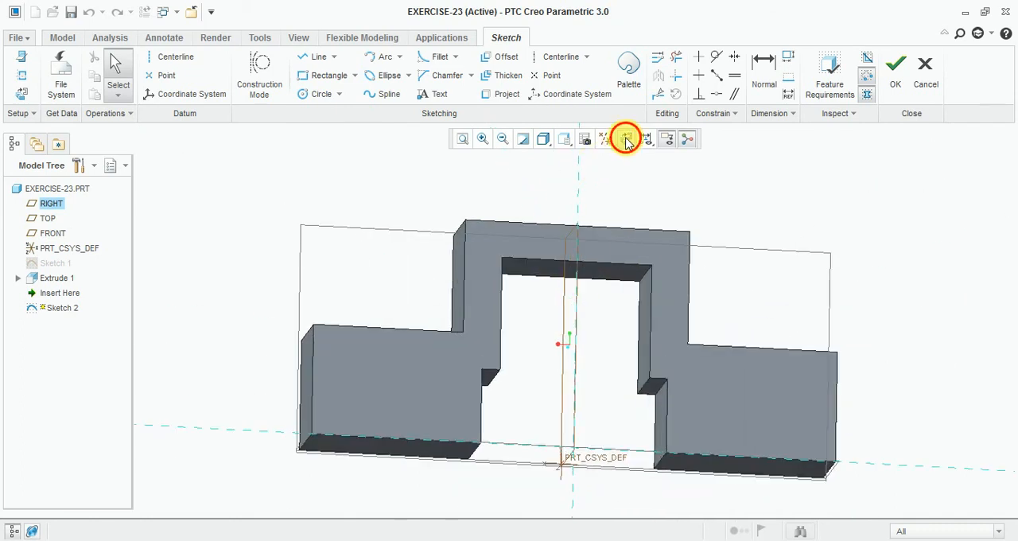
click(625, 138)
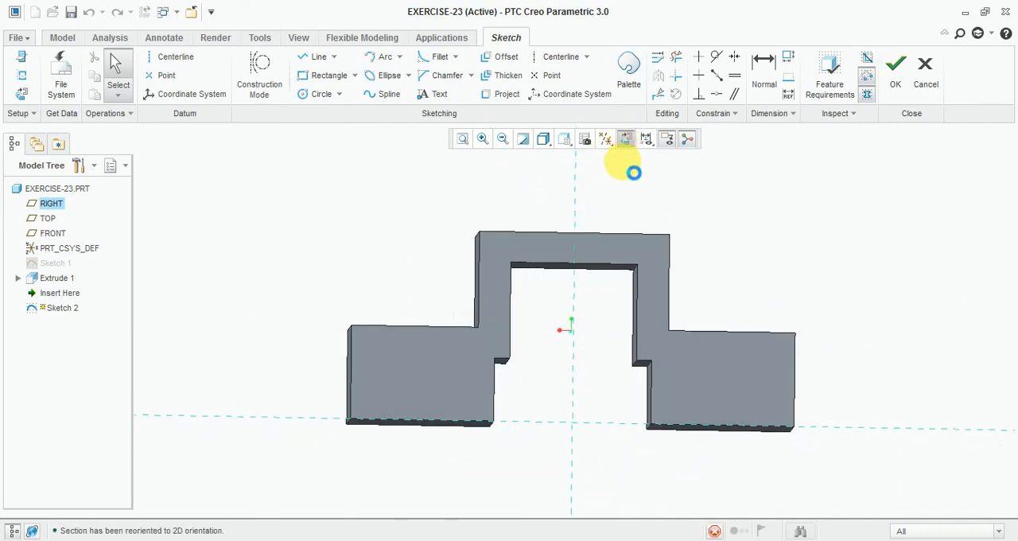
Step: Sketch a closed inverted-U outline with lines, about 83 mm wide, roughly following the body's raised central section
click(308, 59)
scroll(705, 254, down, 2)
click(309, 207)
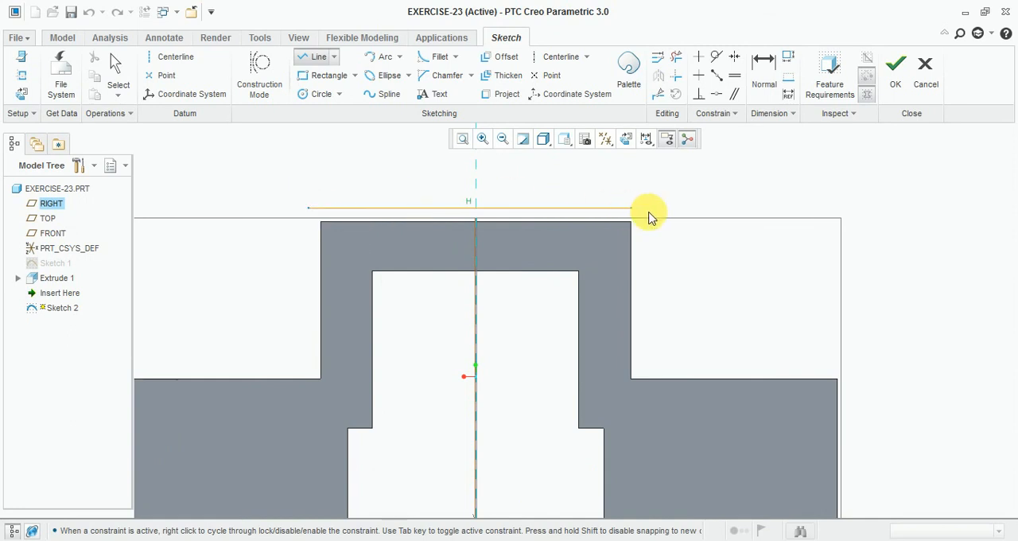
click(651, 209)
click(647, 436)
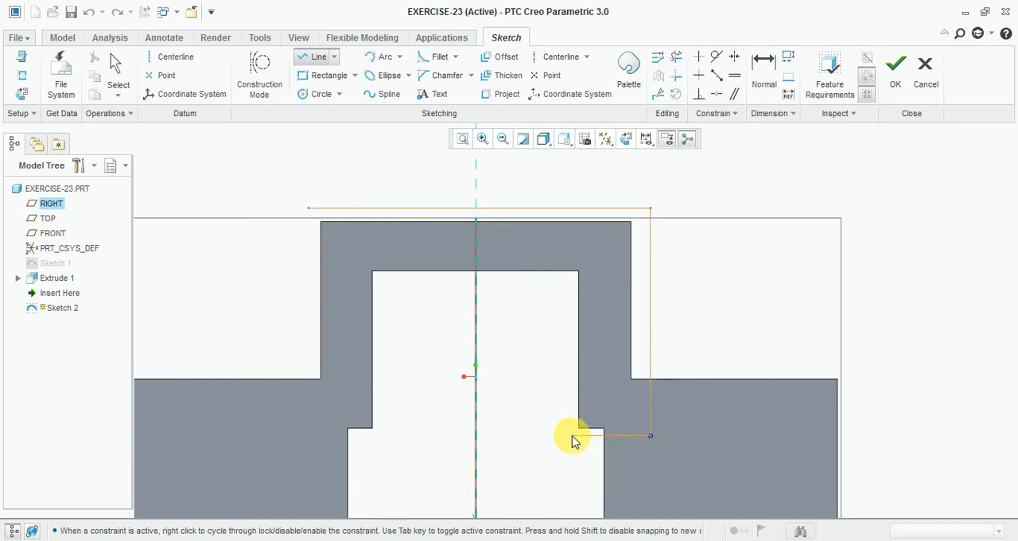
click(571, 435)
click(571, 259)
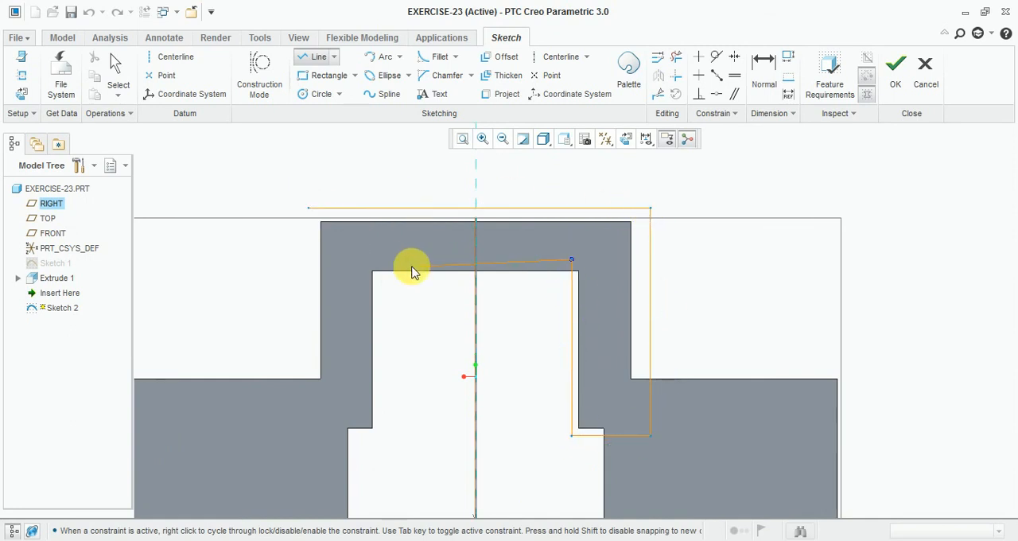
click(370, 260)
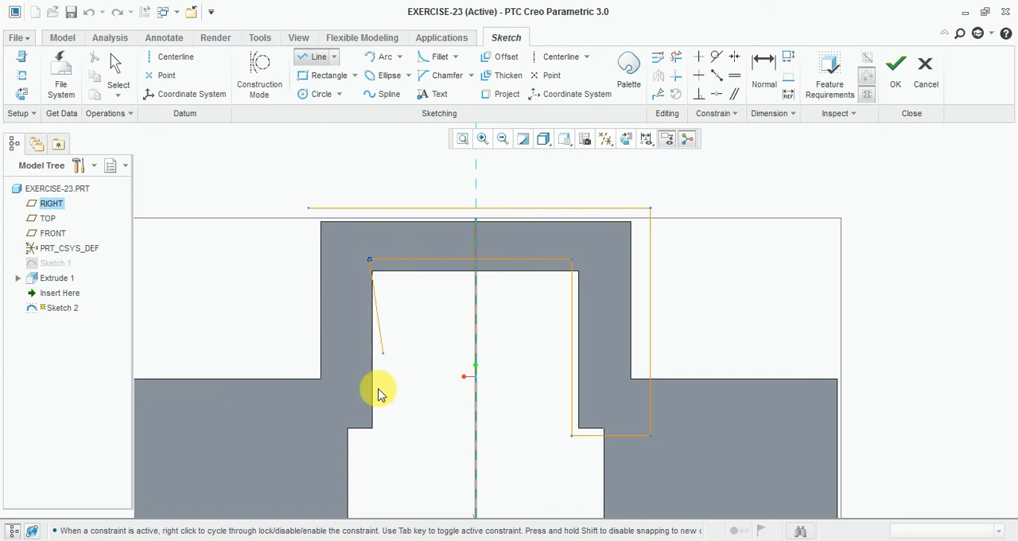
click(370, 444)
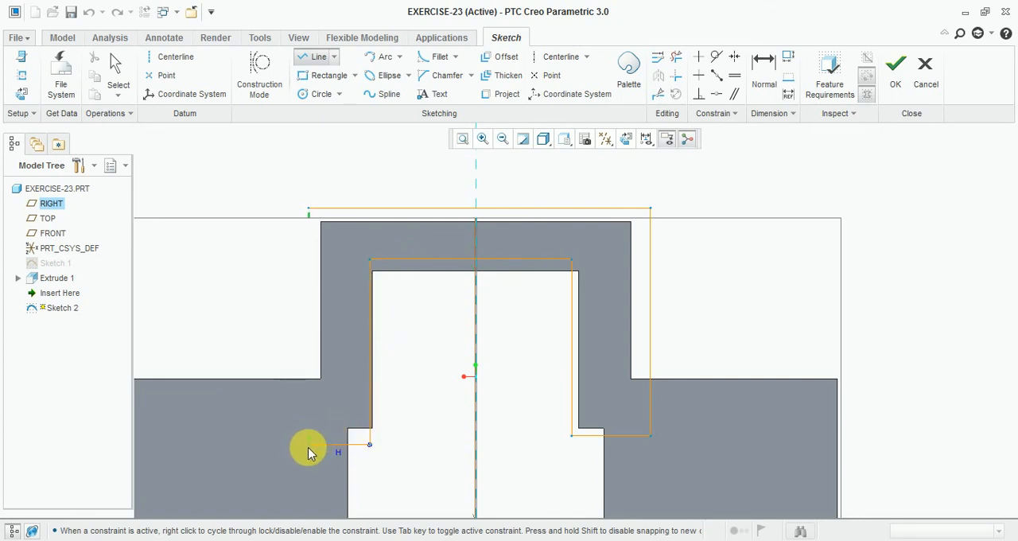
click(309, 444)
click(308, 210)
click(522, 140)
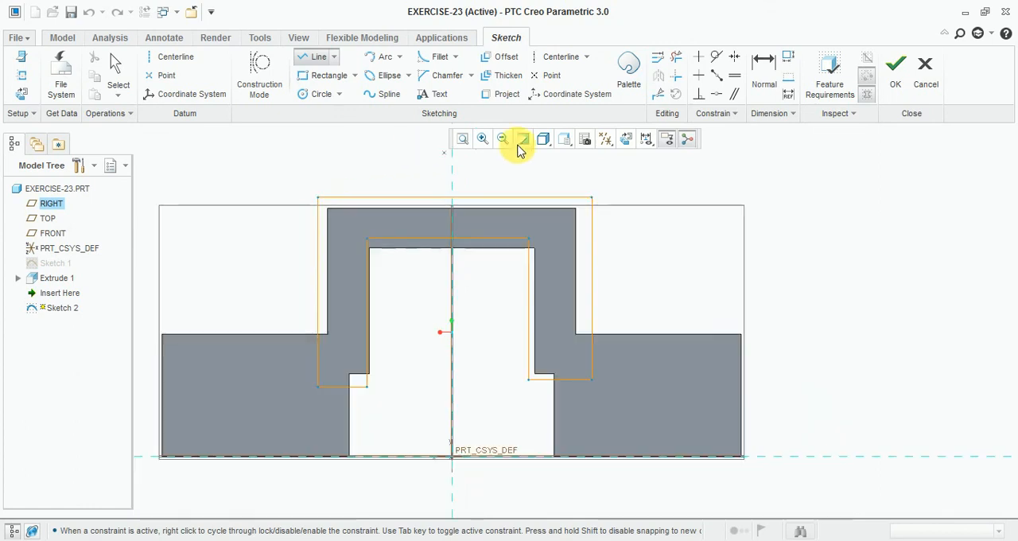
Step: Apply coincident constraints to align the outline's right leg and its inner and outer top lines with the body's edges
click(717, 95)
scroll(570, 239, down, 2)
click(607, 281)
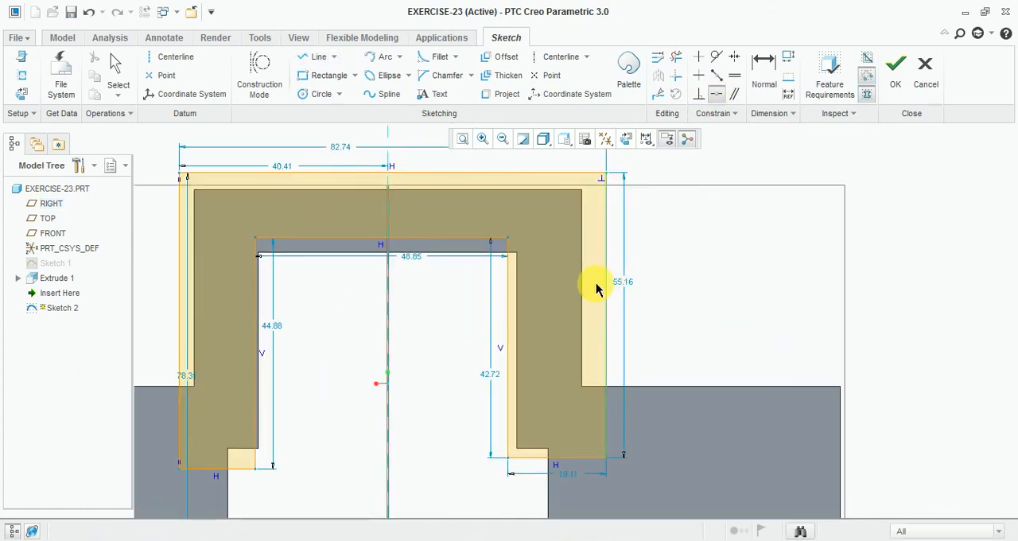
click(574, 301)
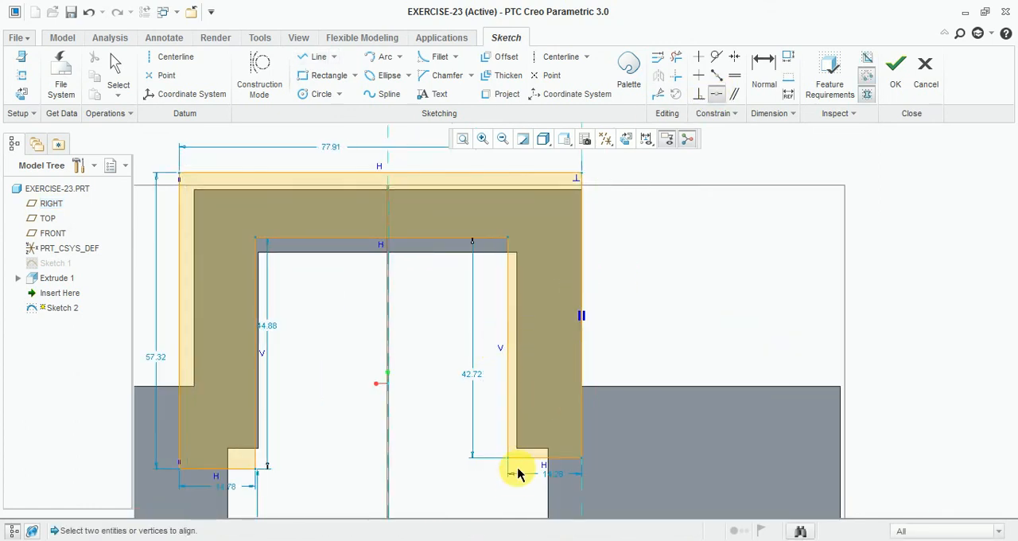
click(512, 442)
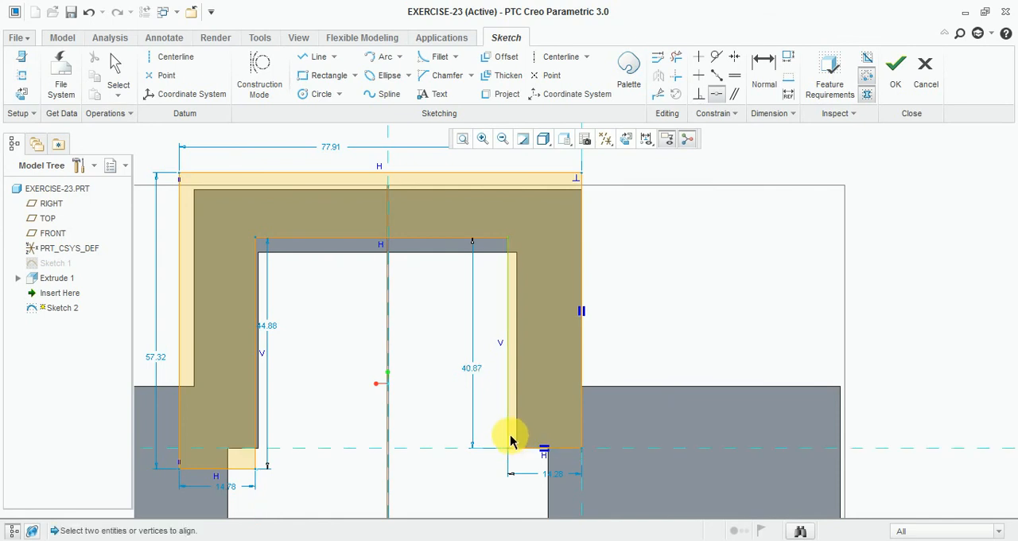
click(515, 438)
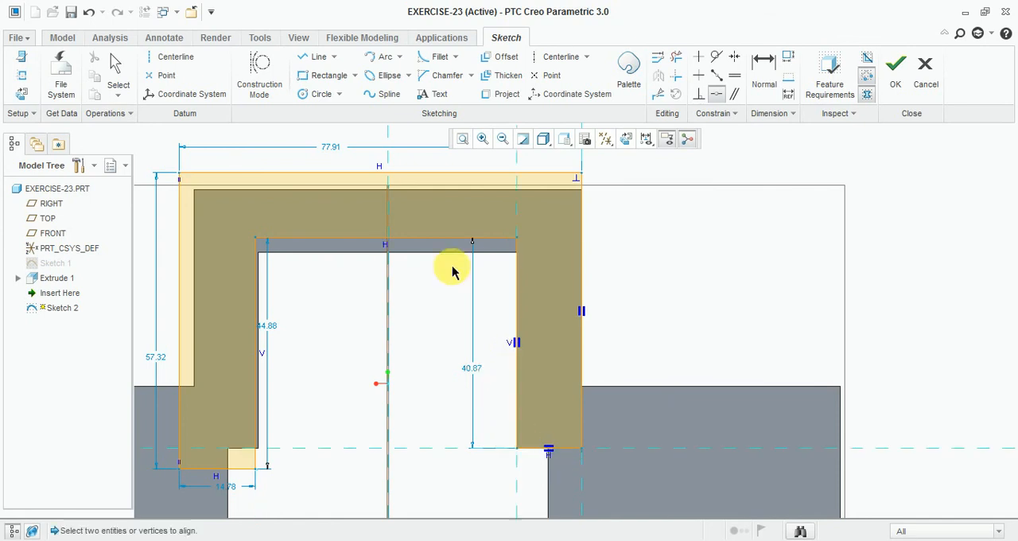
click(426, 254)
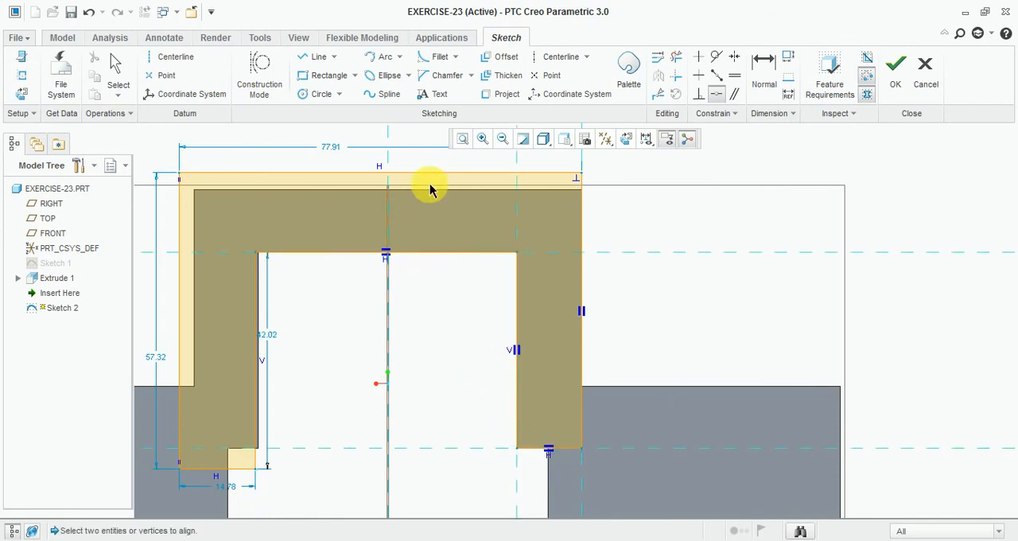
scroll(444, 191, down, 2)
scroll(316, 277, up, 2)
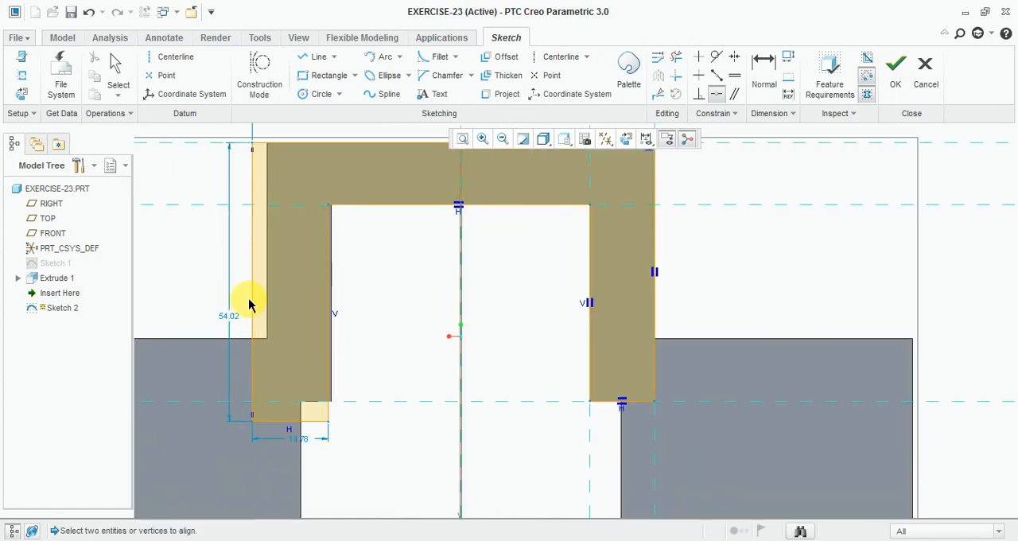
Step: Make the left leg's outer, bottom and inner lines coincident with the body's edges, and finish the sketch
click(254, 300)
click(266, 299)
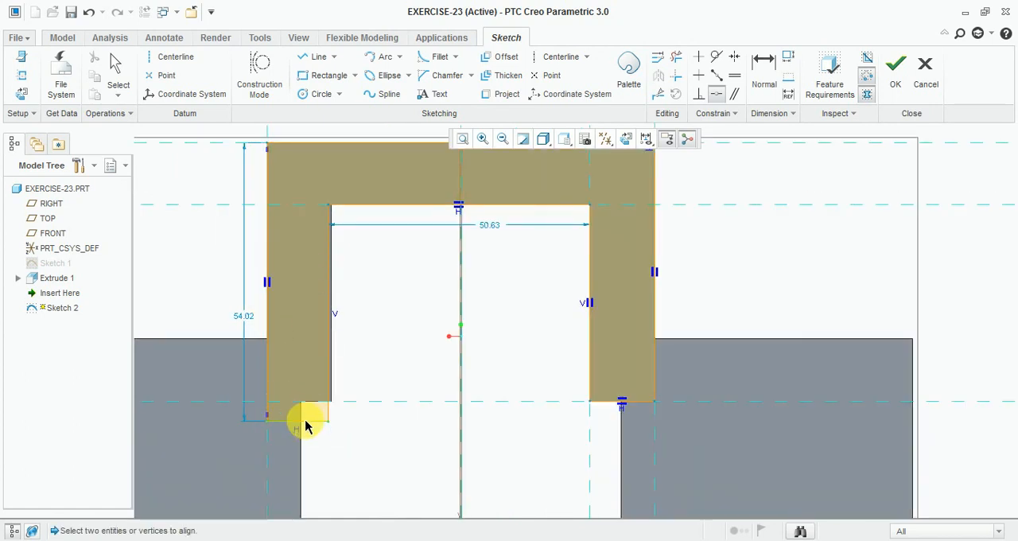
click(307, 414)
click(309, 401)
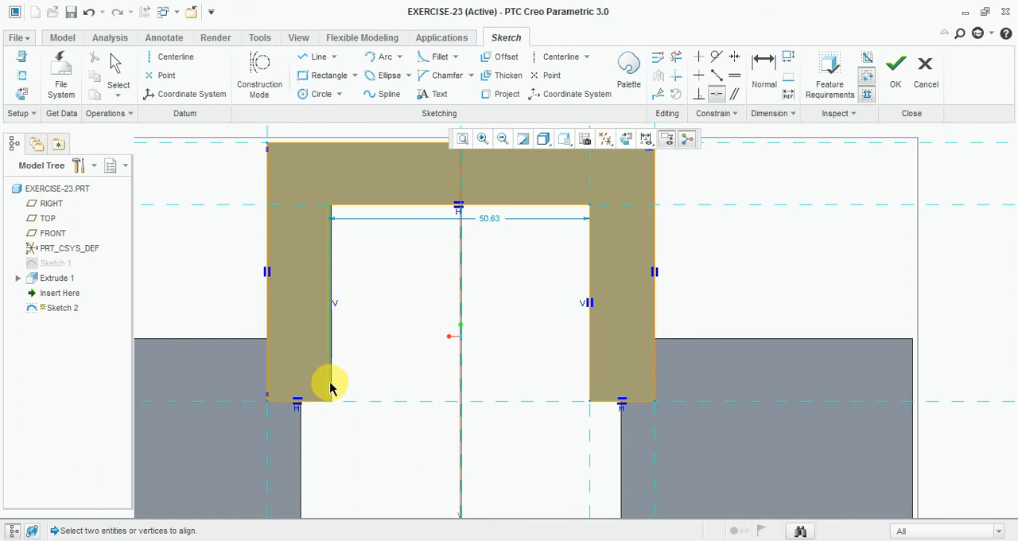
scroll(329, 388, up, 6)
click(332, 393)
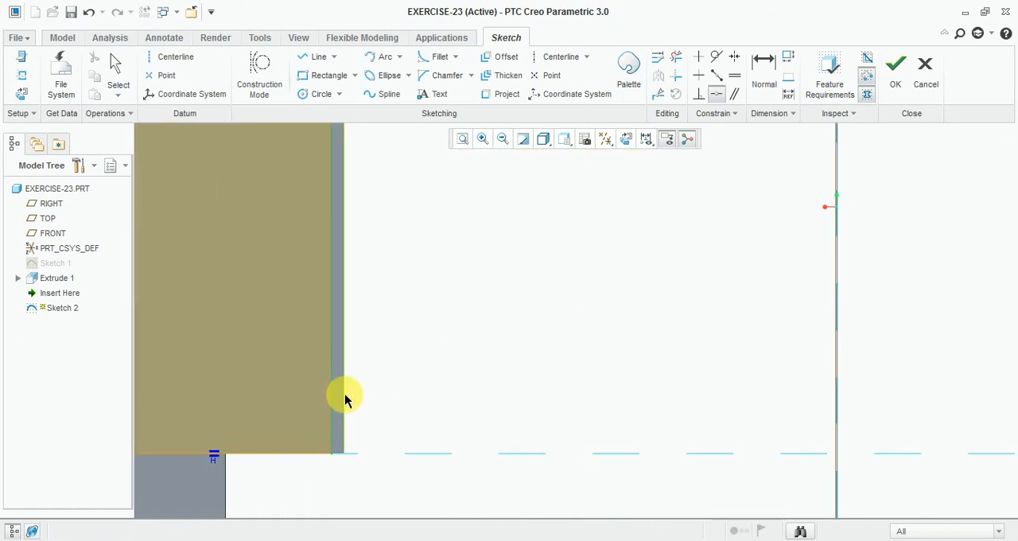
click(345, 393)
scroll(346, 391, down, 7)
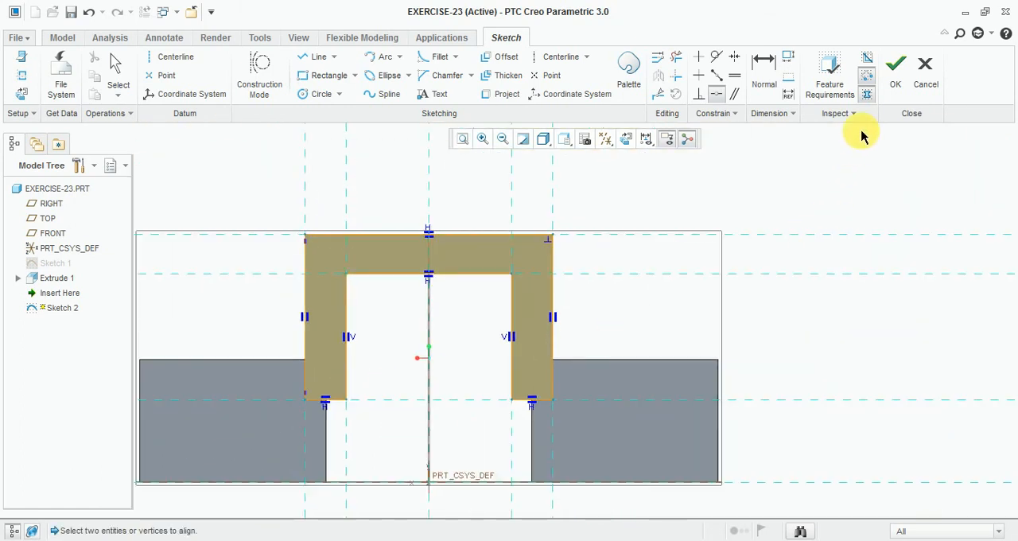
click(895, 73)
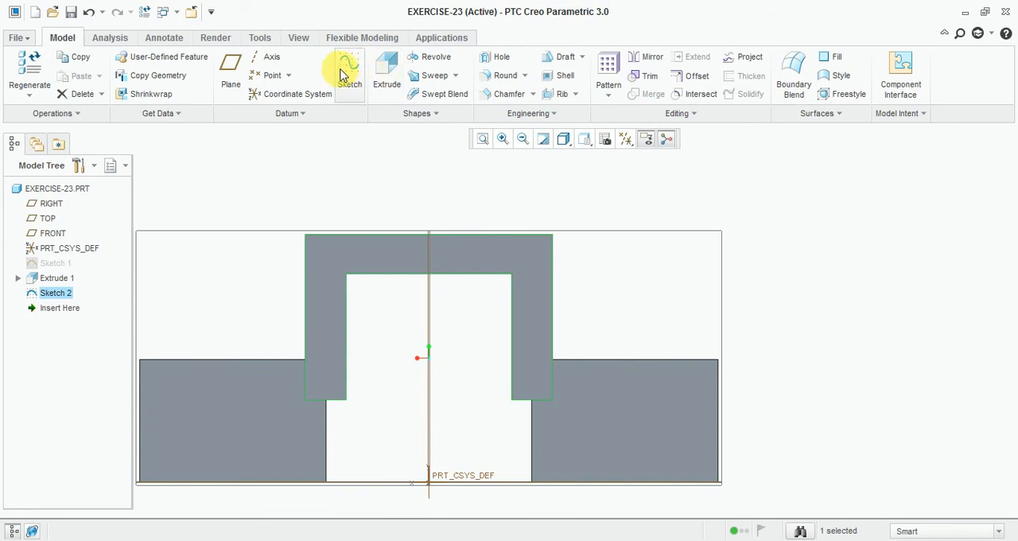
Step: Extrude the inverted-U sketch 175 mm away from the stepped body and complete the feature
click(387, 70)
middle_drag(303, 295, 302, 302)
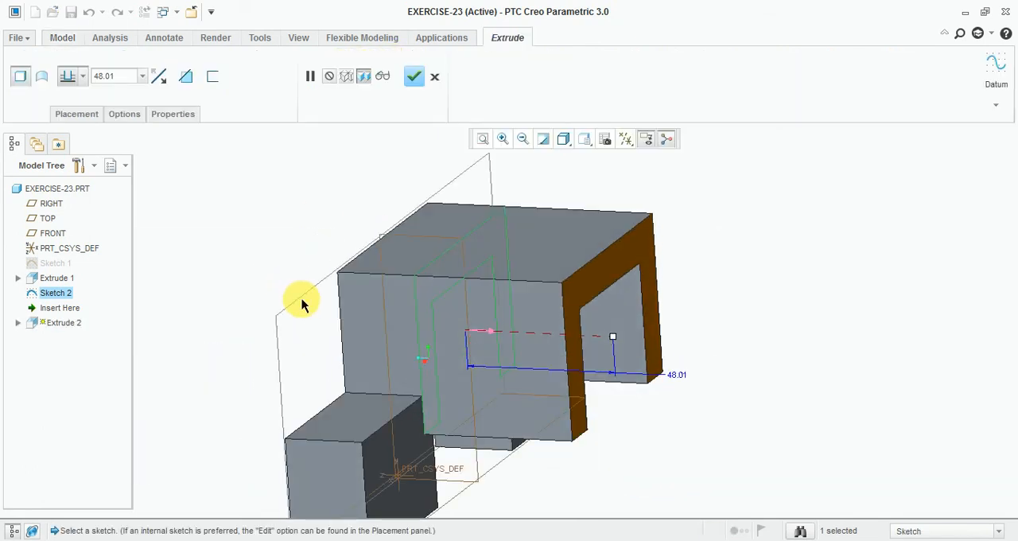
scroll(302, 301, up, 3)
click(125, 82)
text(175)
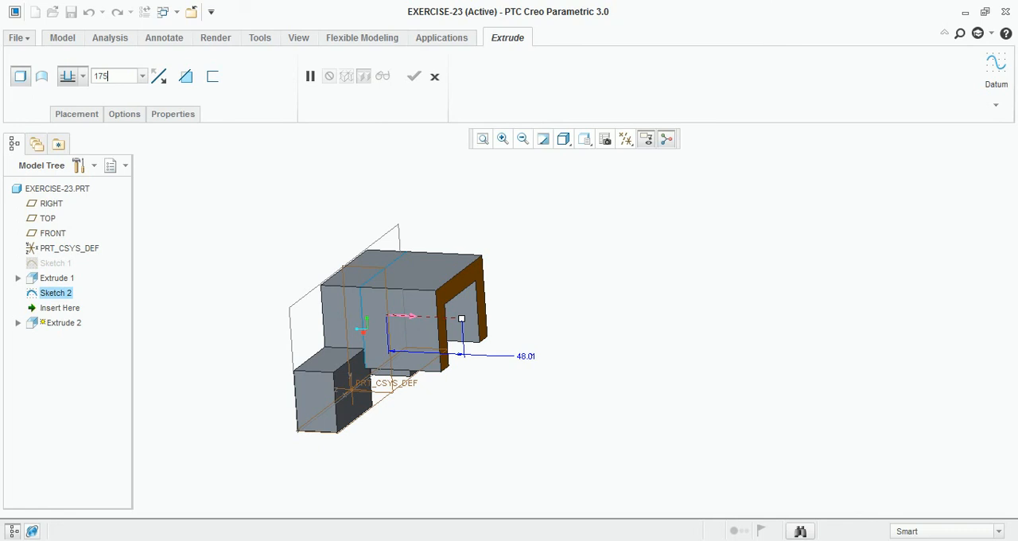
key(Return)
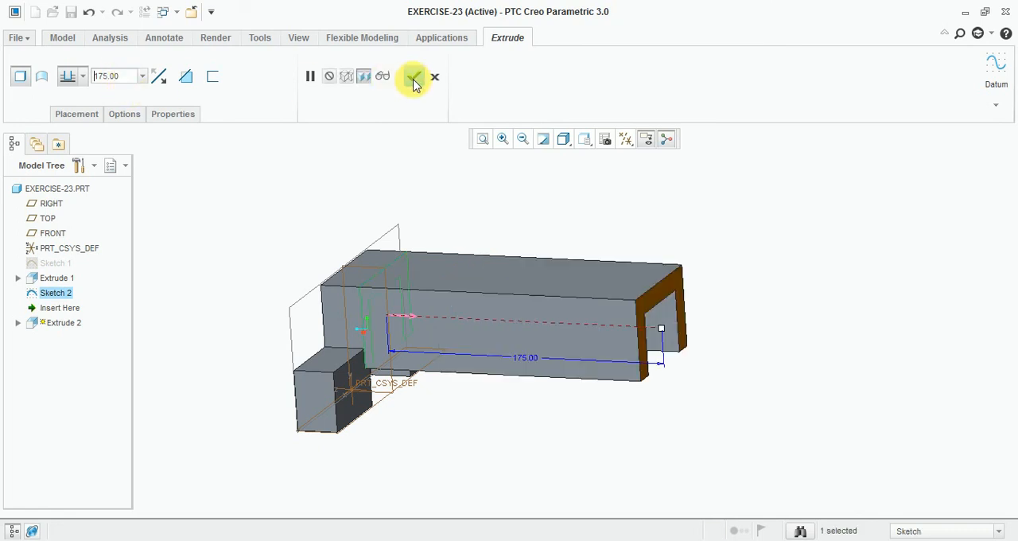
click(413, 76)
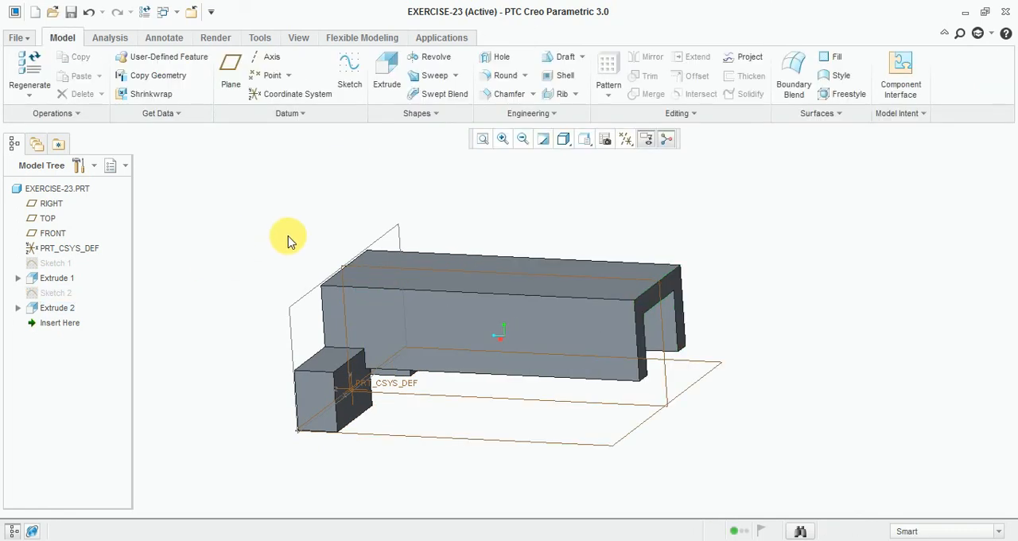
Step: Apply the yellow appearance from My Appearances to the whole part
middle_drag(286, 237, 337, 243)
scroll(342, 239, up, 1)
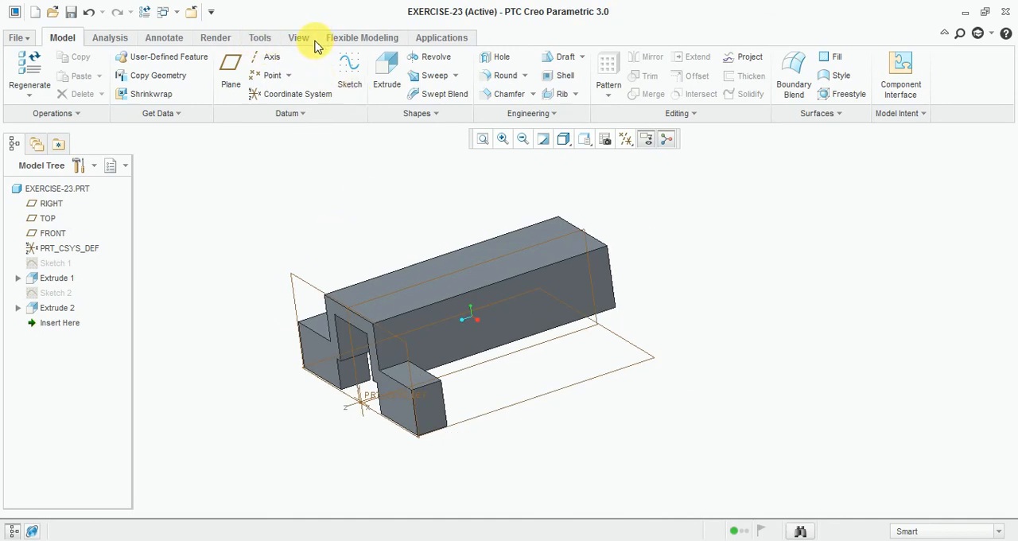
click(312, 42)
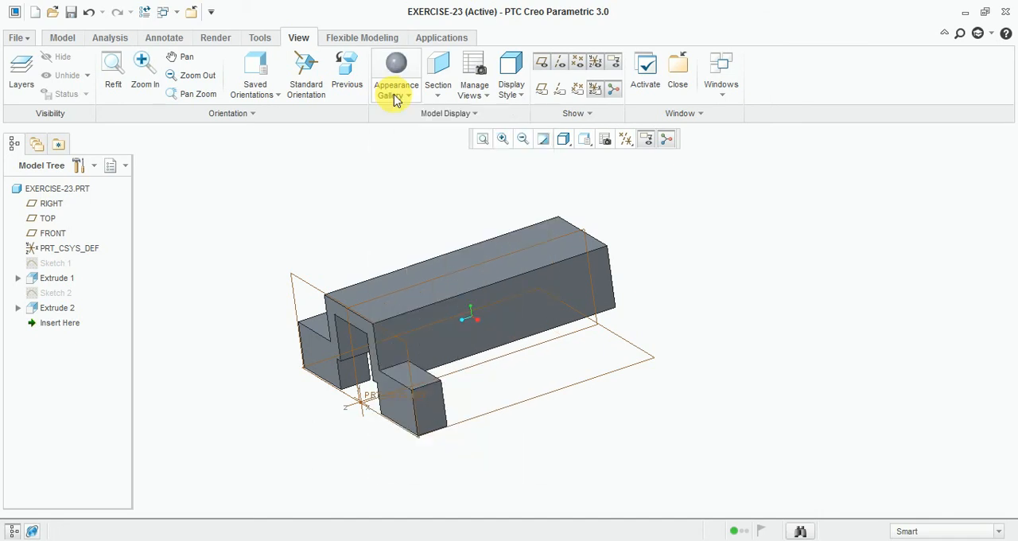
click(395, 96)
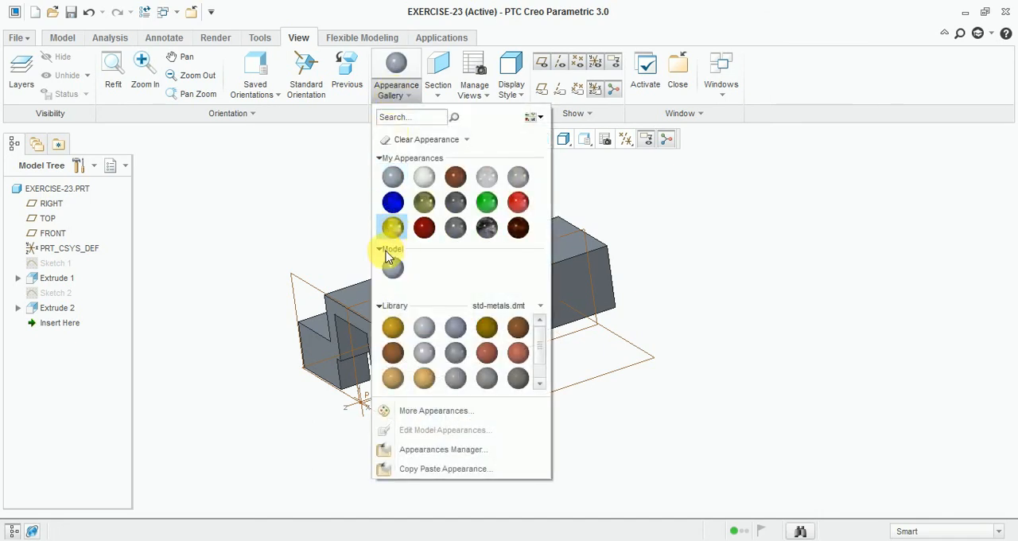
click(389, 229)
click(583, 229)
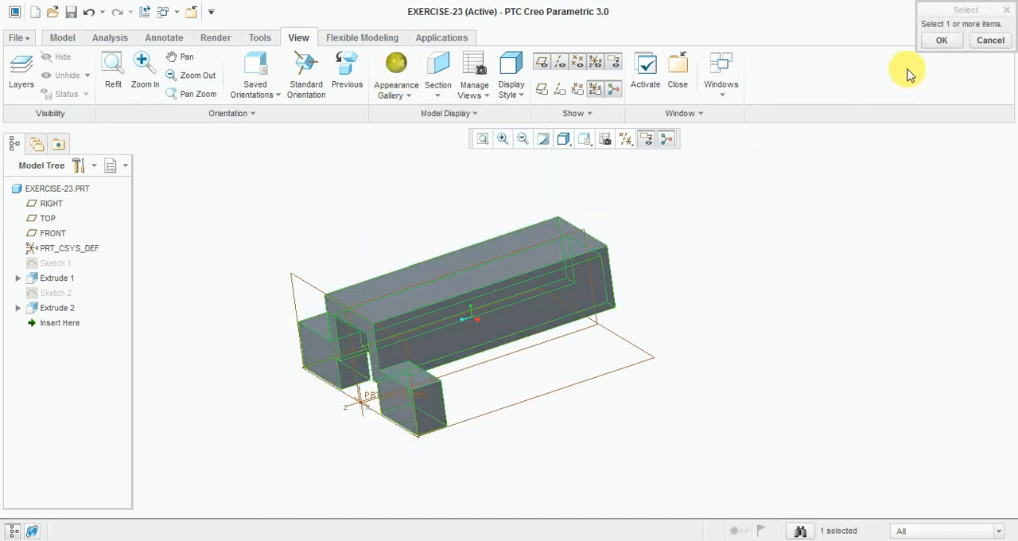
click(940, 40)
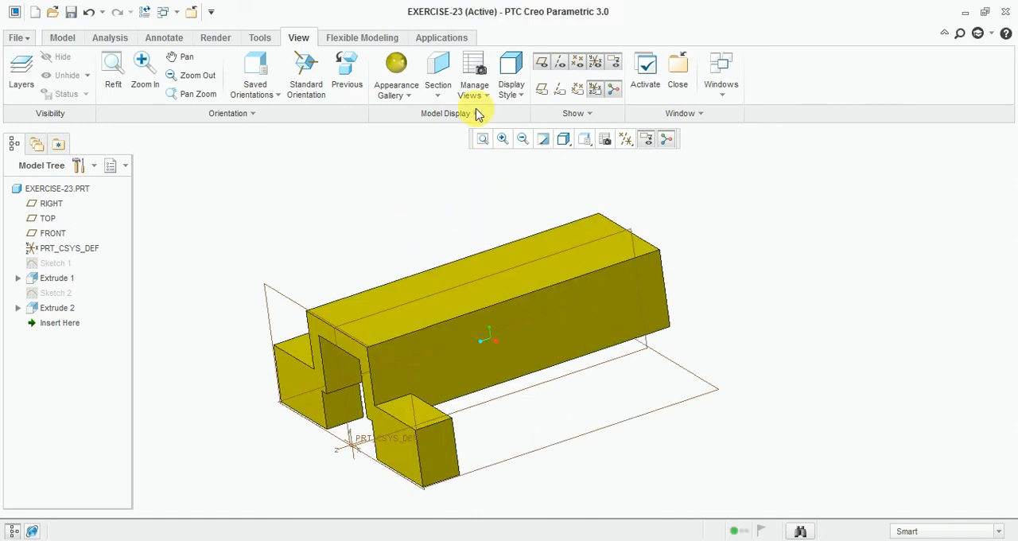
click(62, 38)
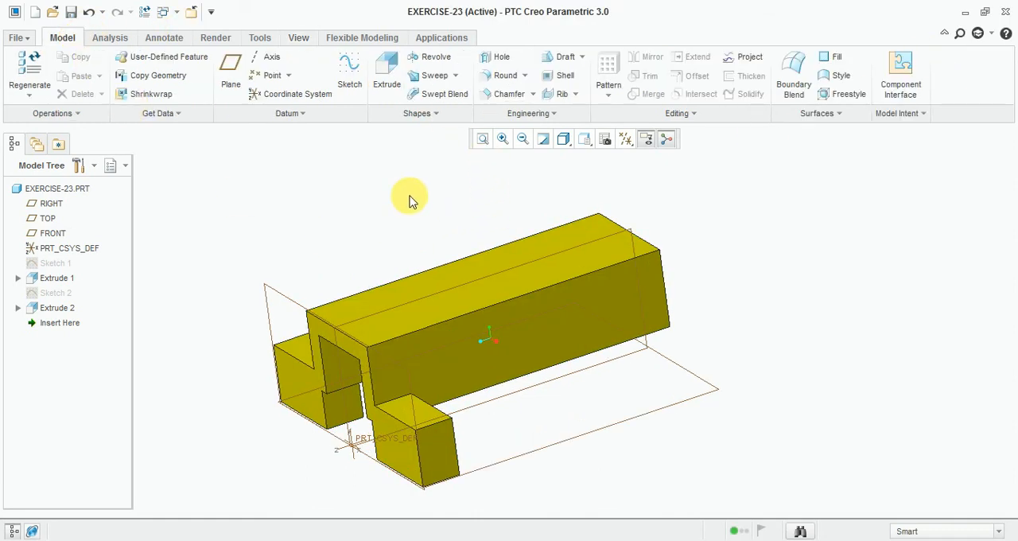
Step: Start a sketch on the long side face of the inverted-U body and orient the view to the sketch plane
scroll(412, 215, up, 2)
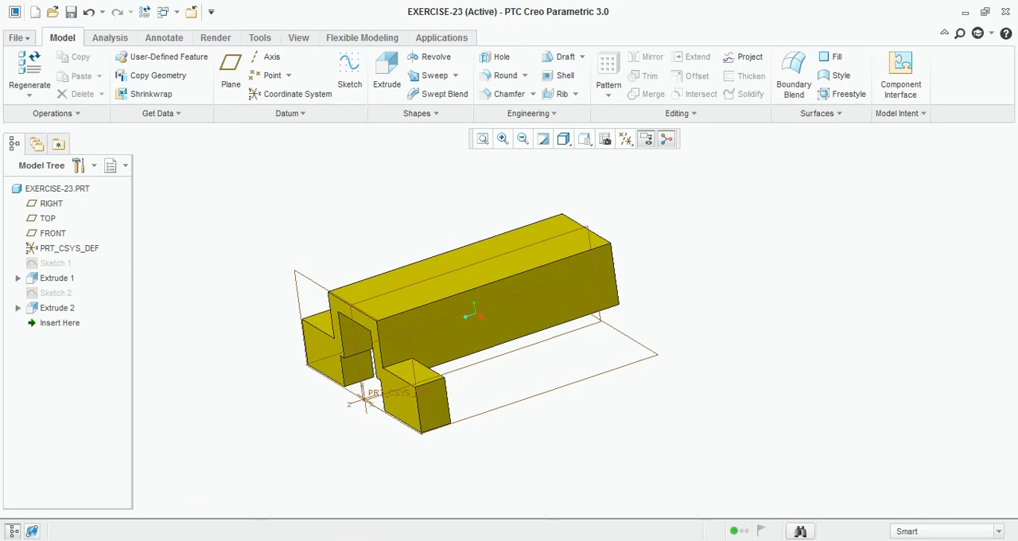
click(440, 540)
click(347, 68)
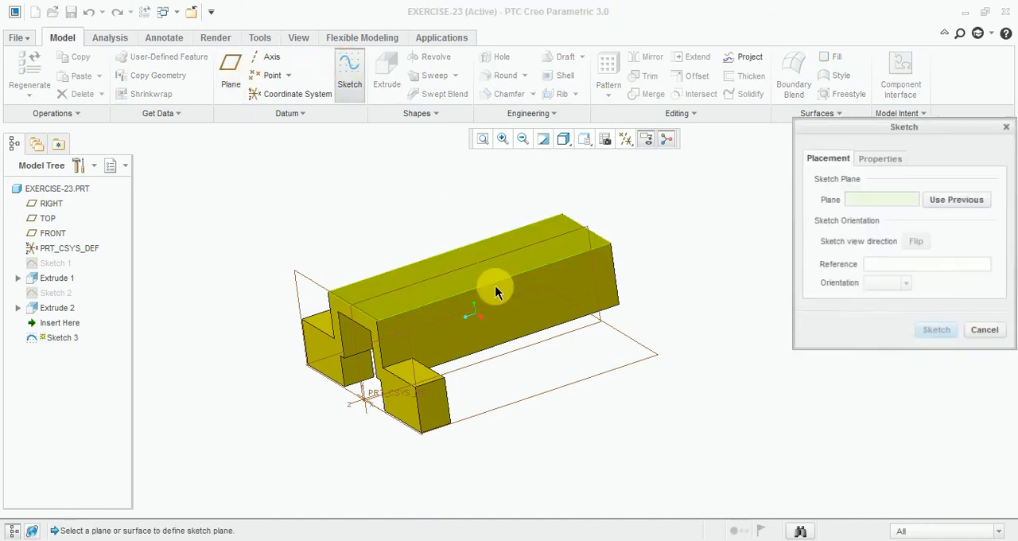
click(509, 310)
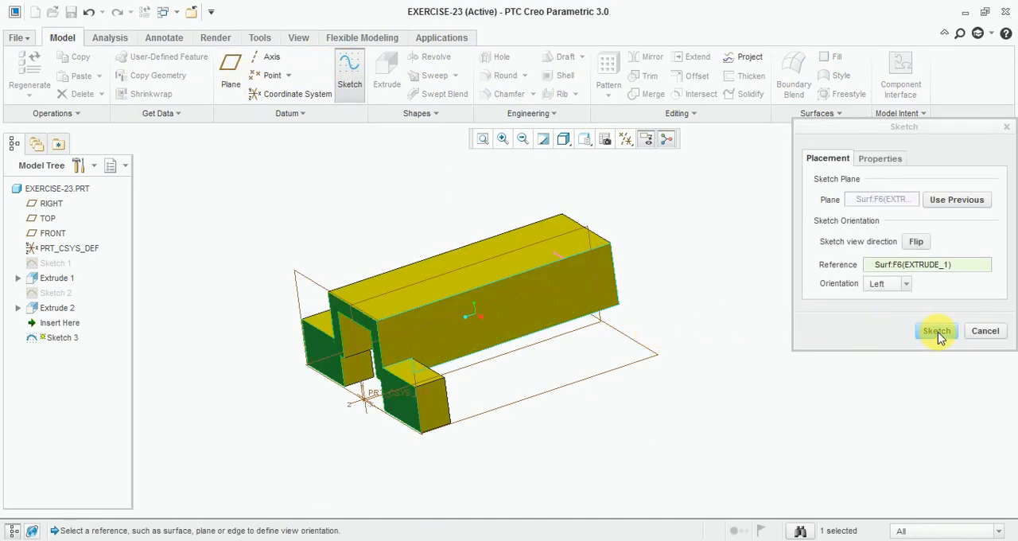
click(938, 332)
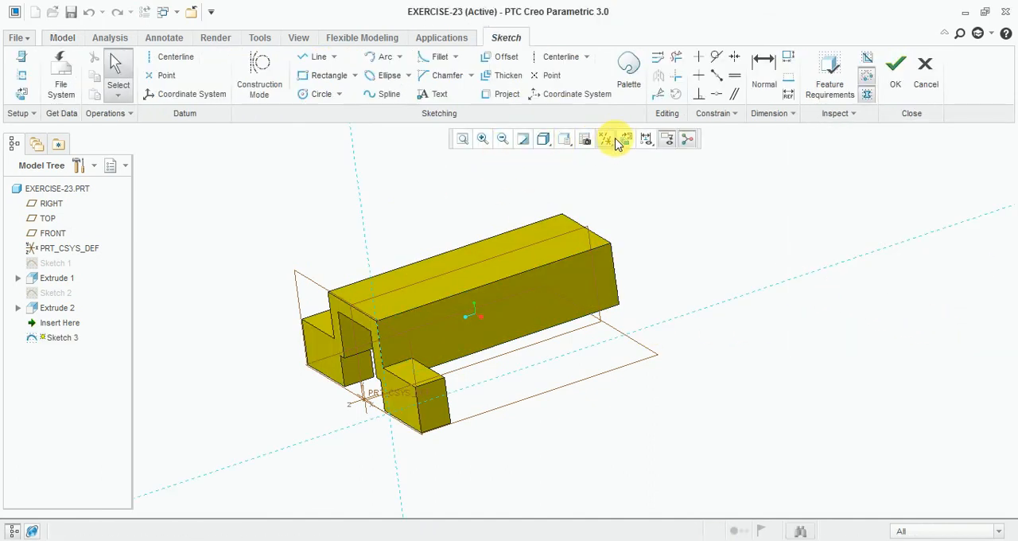
click(620, 141)
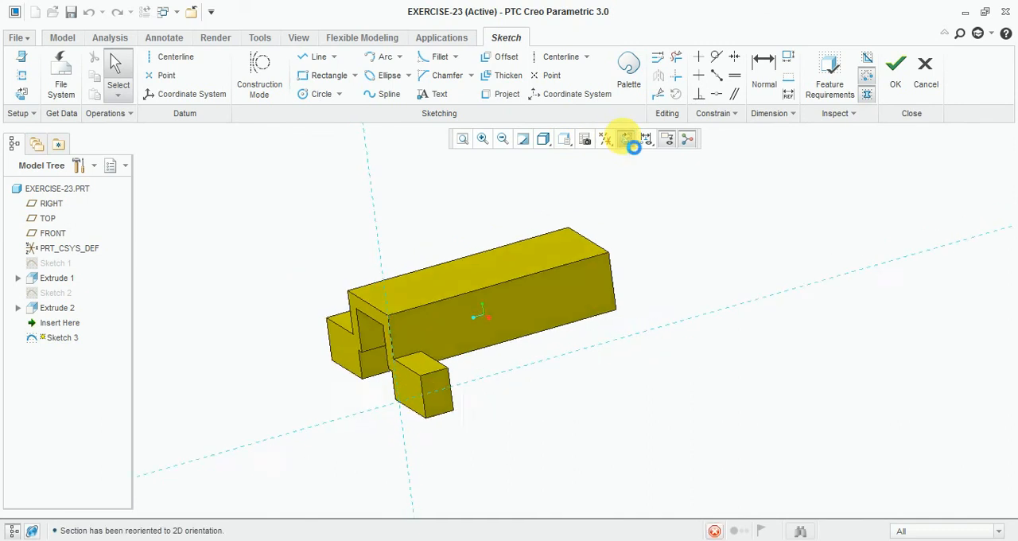
Step: Sketch a rectangle about 47 by 23 mm across the body's upper edge and set its width to 50 mm
click(307, 75)
click(522, 244)
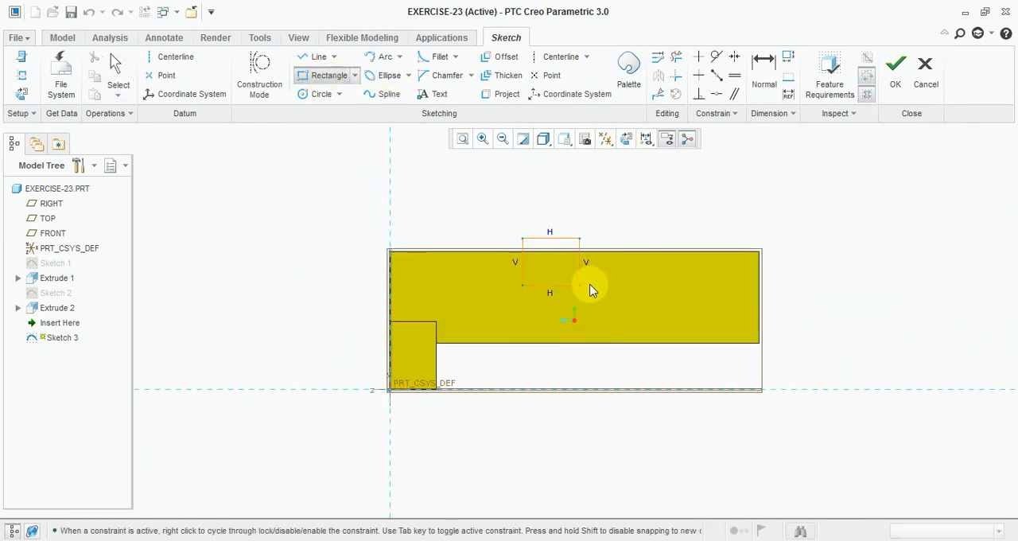
click(609, 284)
middle_click(605, 226)
scroll(576, 228, up, 2)
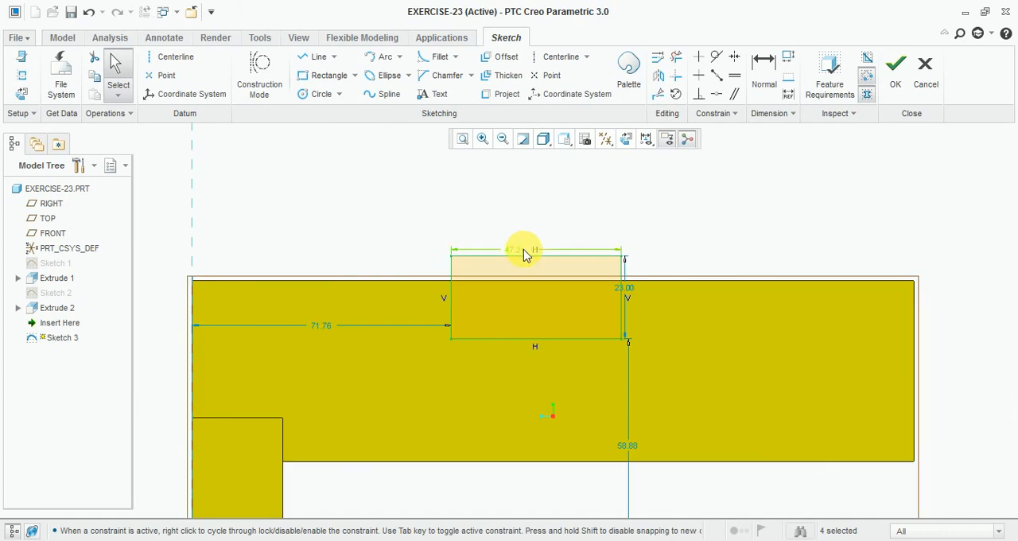
double_click(530, 251)
text(50)
key(Return)
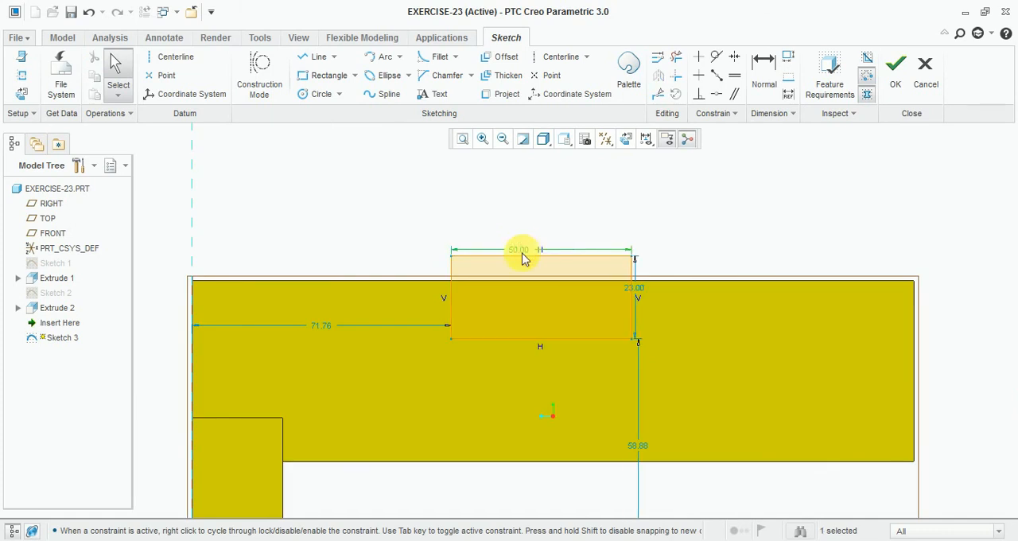
Step: Make the rectangle's top line coincident with the body's upper edge and set the rectangle's height to 12 mm
key(alt+Tab)
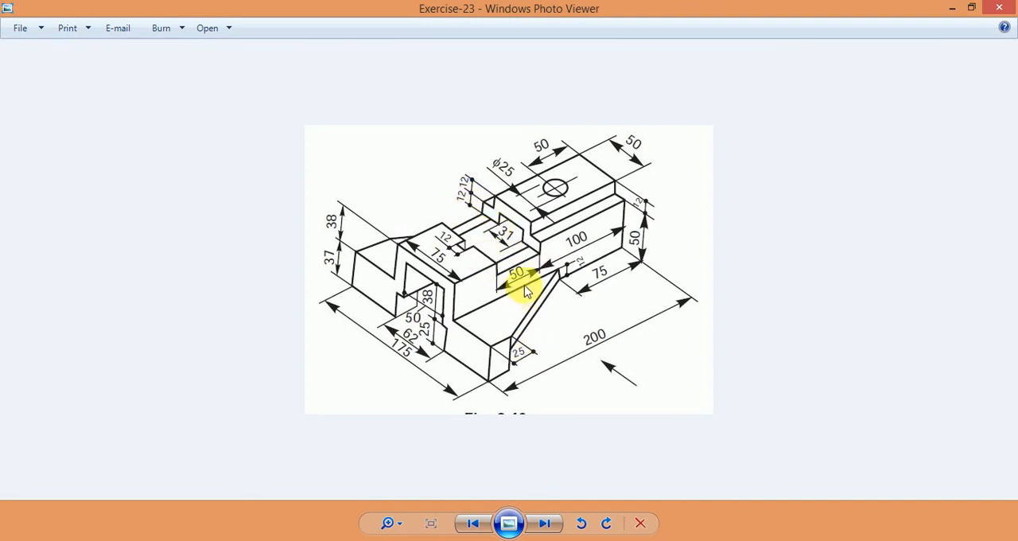
key(alt+Tab)
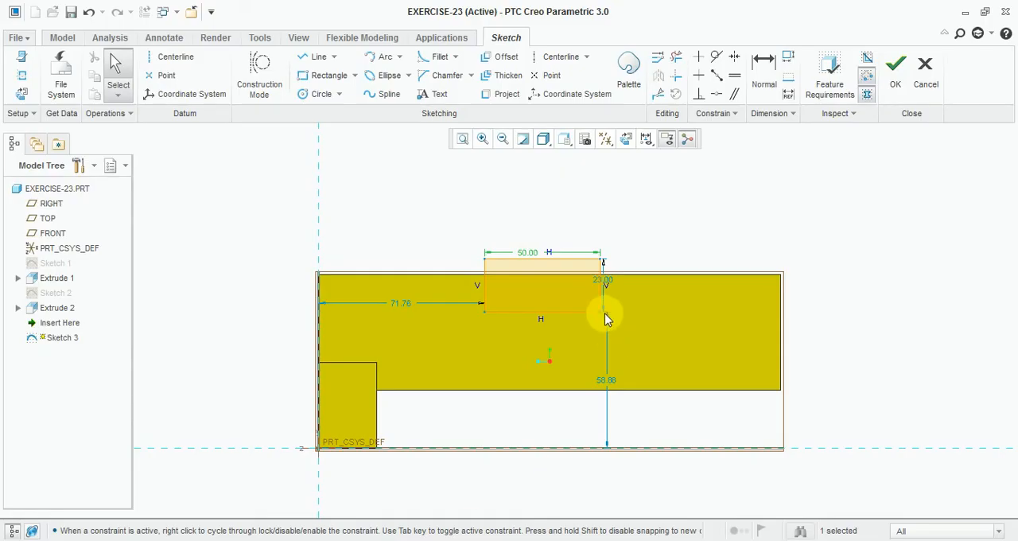
click(715, 93)
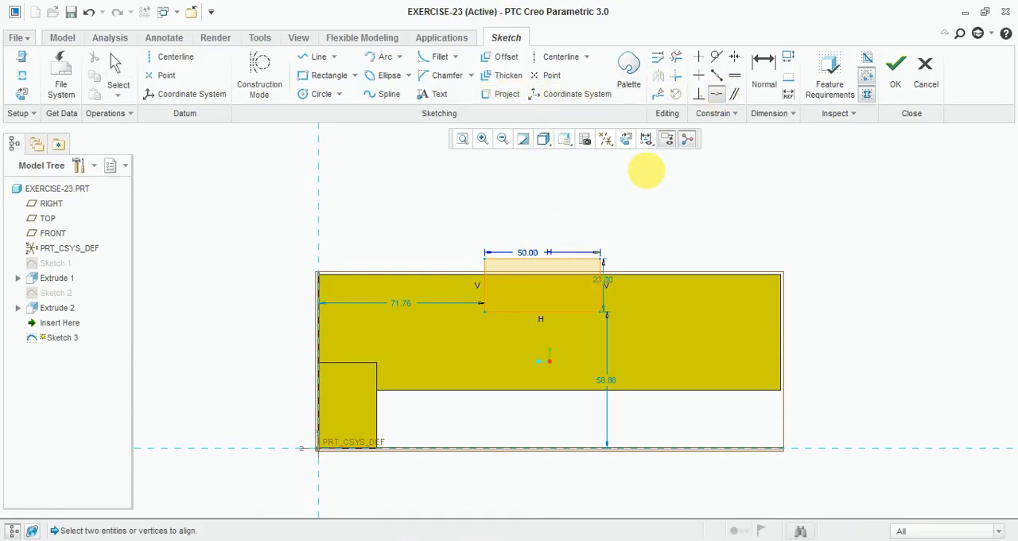
click(554, 260)
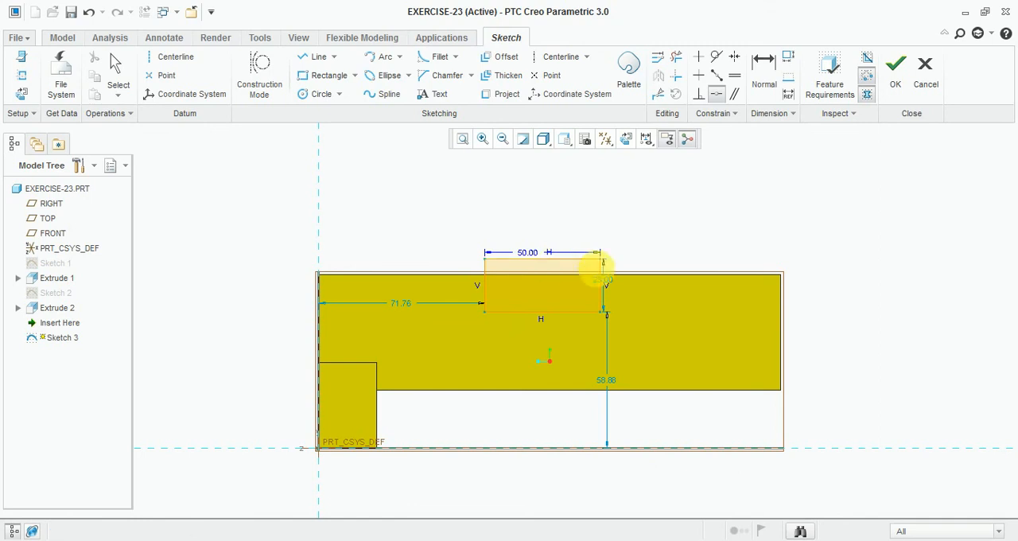
click(627, 274)
scroll(664, 312, up, 1)
scroll(664, 312, up, 2)
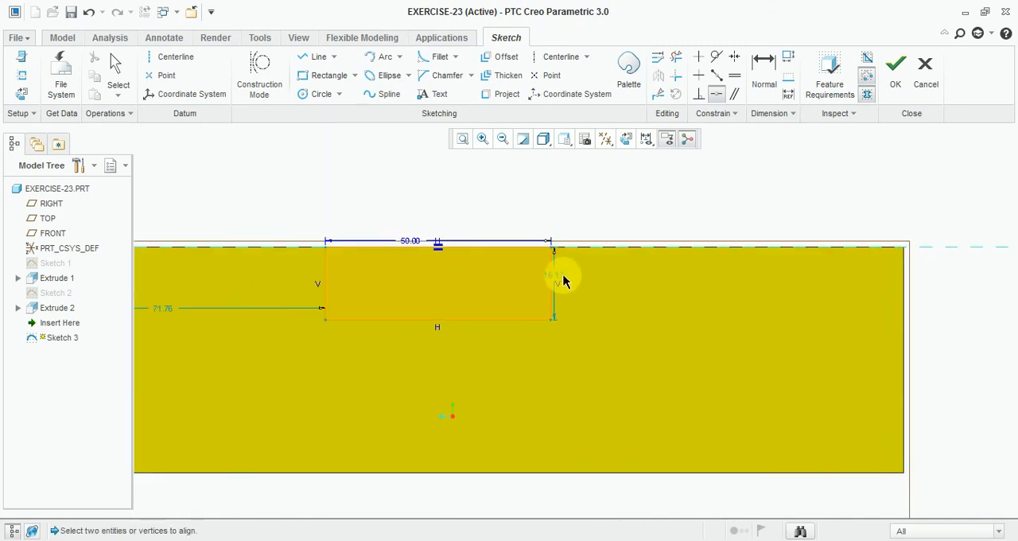
middle_click(559, 279)
double_click(559, 278)
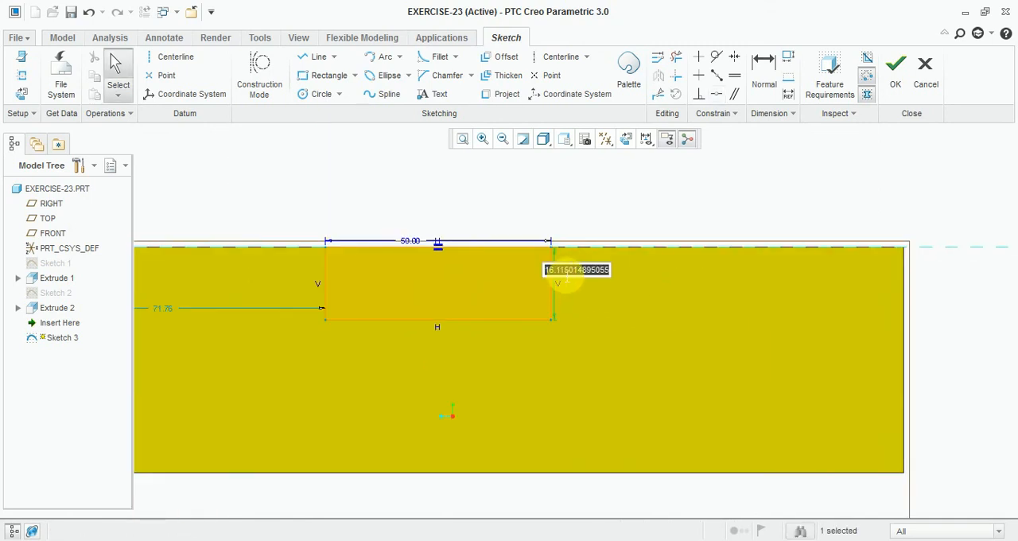
text(12)
key(Return)
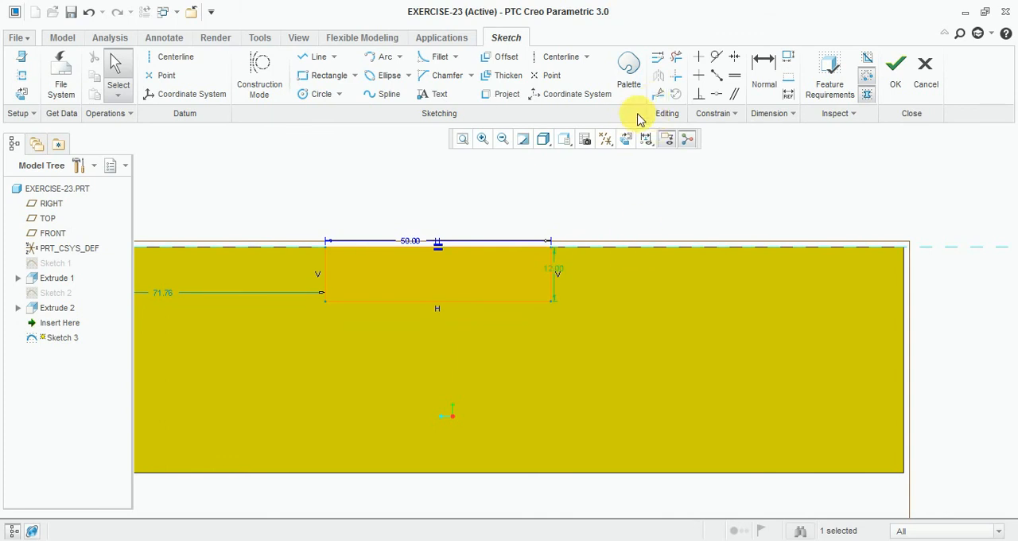
Step: Dimension the distance from the rectangle's right side to the body's far end edge and set it to 100 mm
click(764, 74)
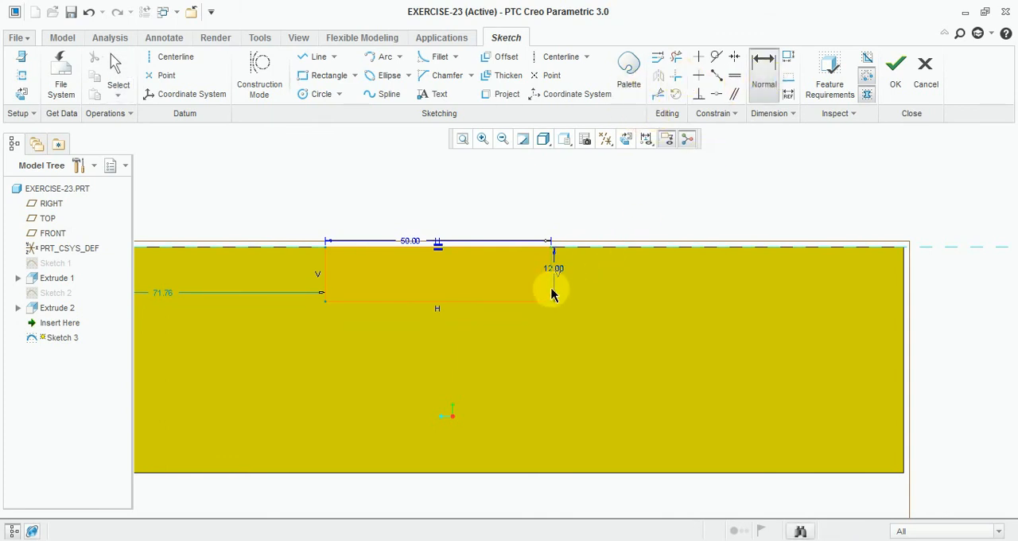
click(555, 294)
click(902, 294)
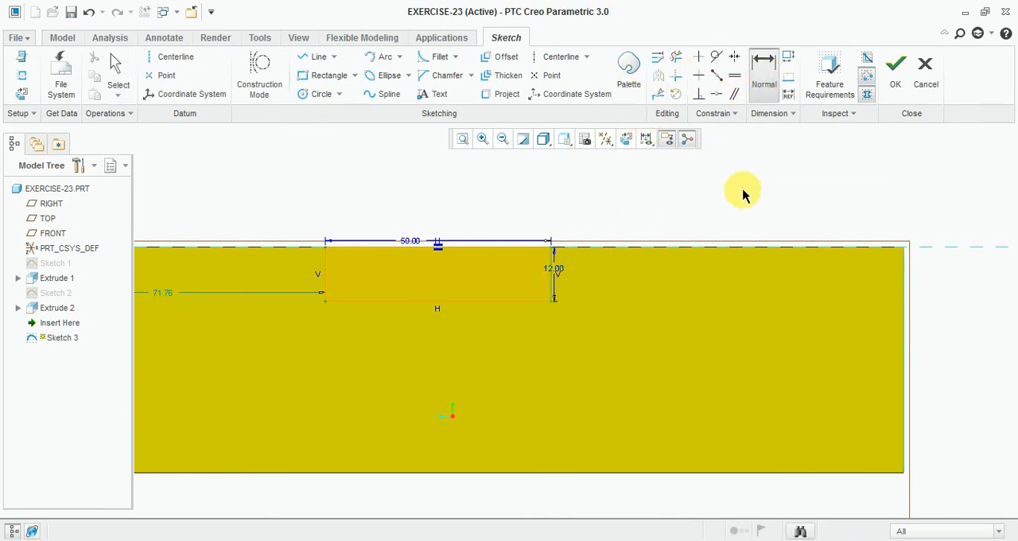
middle_click(743, 197)
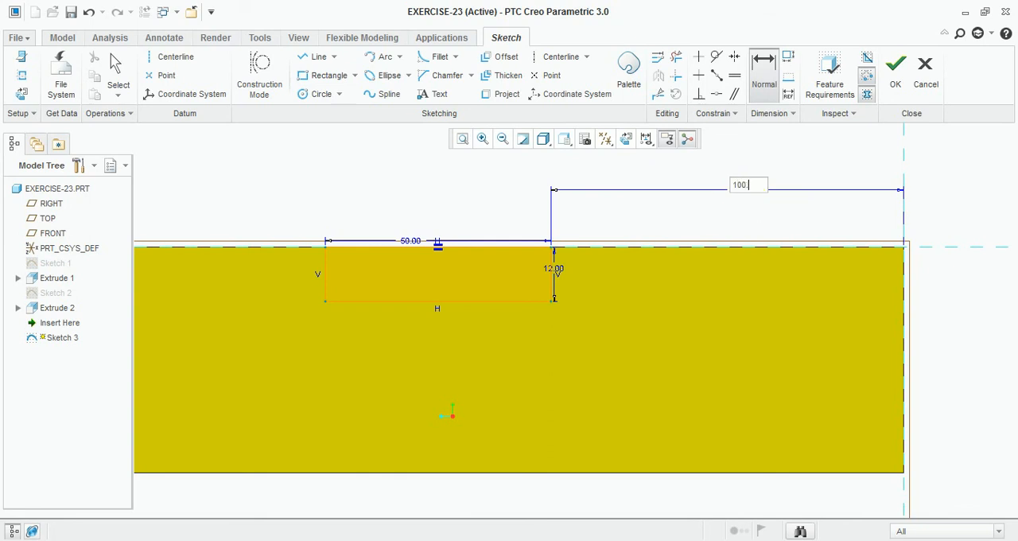
text(100)
key(Return)
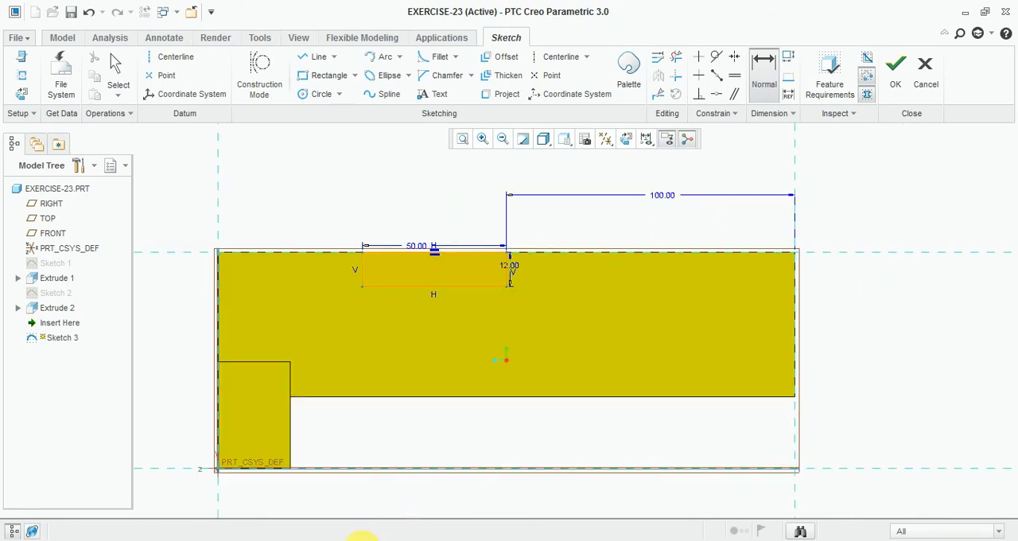
Step: Check the heights in the Exercise-23 drawing in Windows Photo Viewer and add 37 + 38 in Calculator, returning to the Creo sketch
click(337, 540)
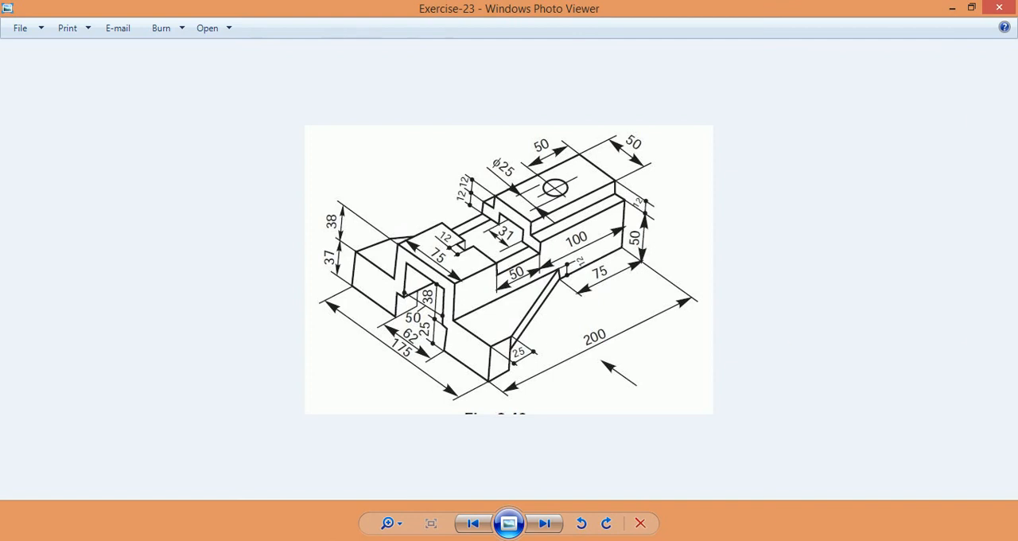
click(367, 540)
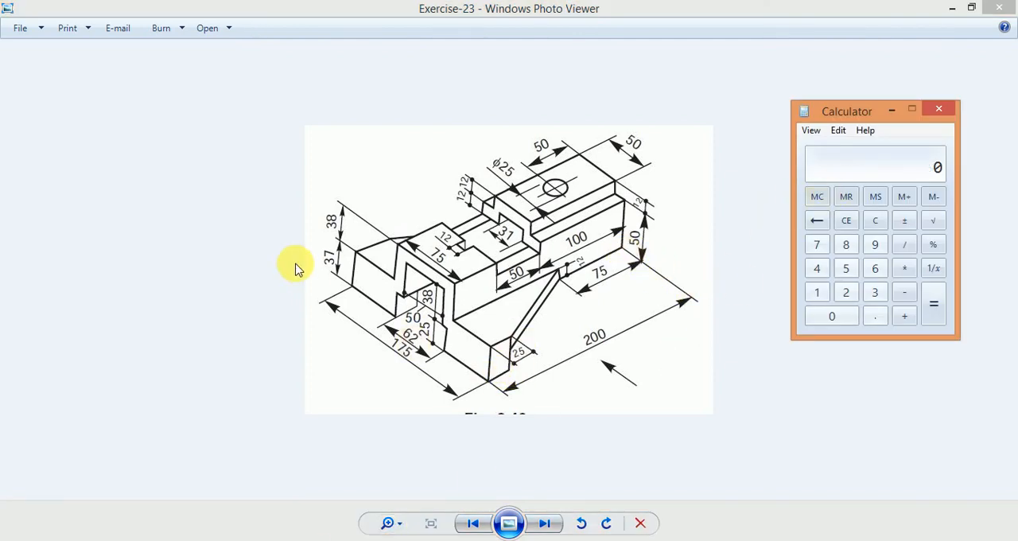
click(354, 282)
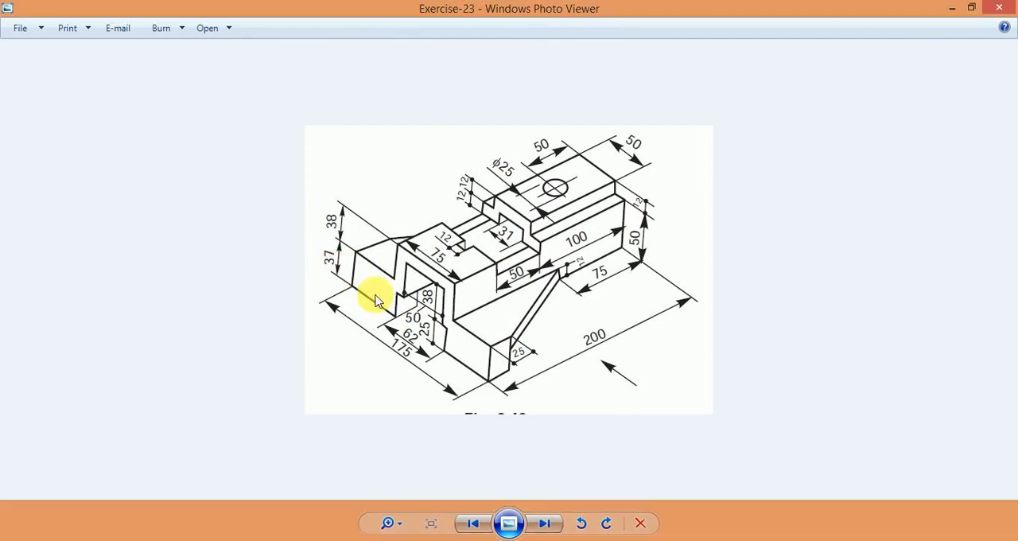
click(304, 540)
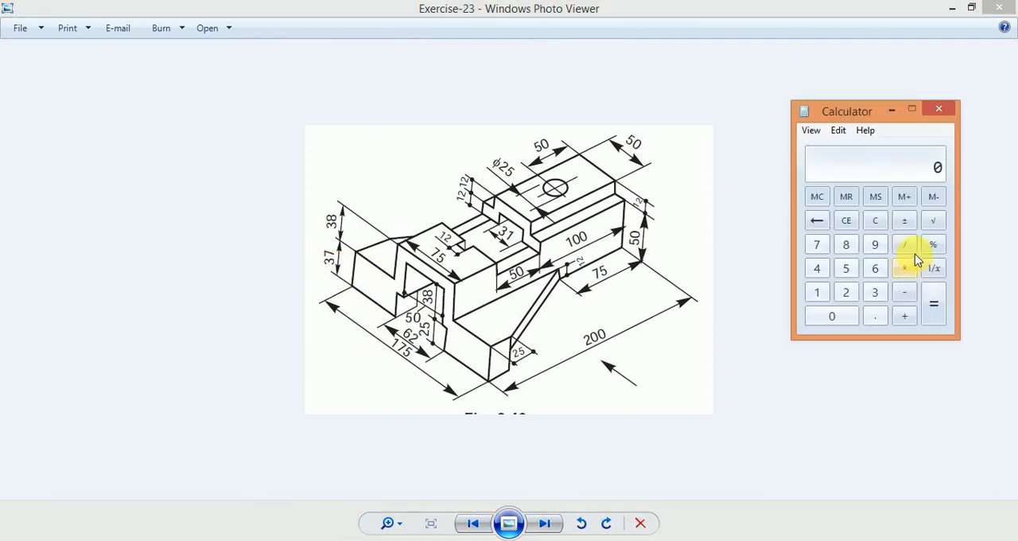
text(37+38)
key(Return)
click(464, 540)
Step: Finish the sketch and extrude the rectangle as a cut through the full width of the body, removing material from its top
click(903, 59)
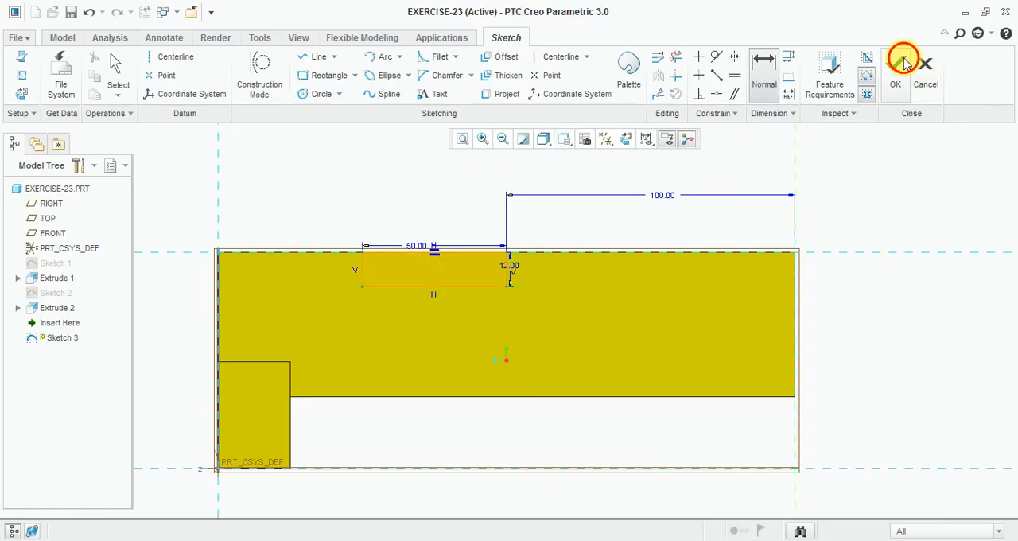
middle_drag(357, 172, 465, 203)
click(386, 76)
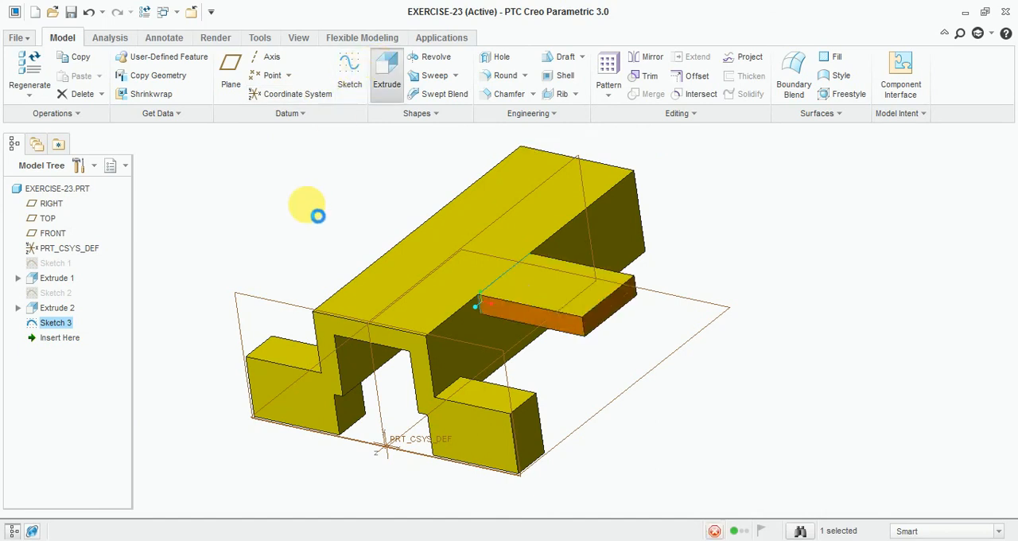
click(158, 78)
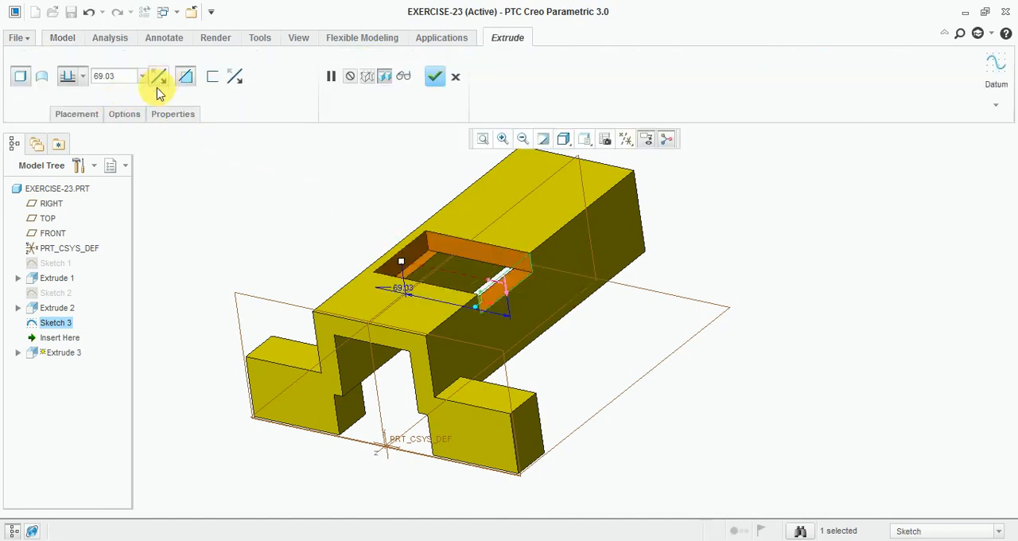
click(83, 76)
click(67, 165)
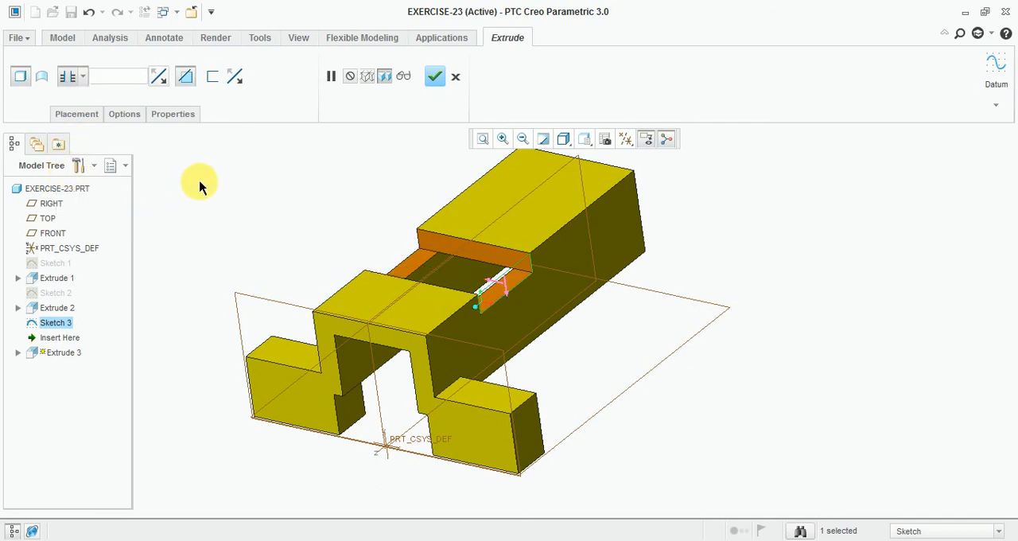
click(432, 77)
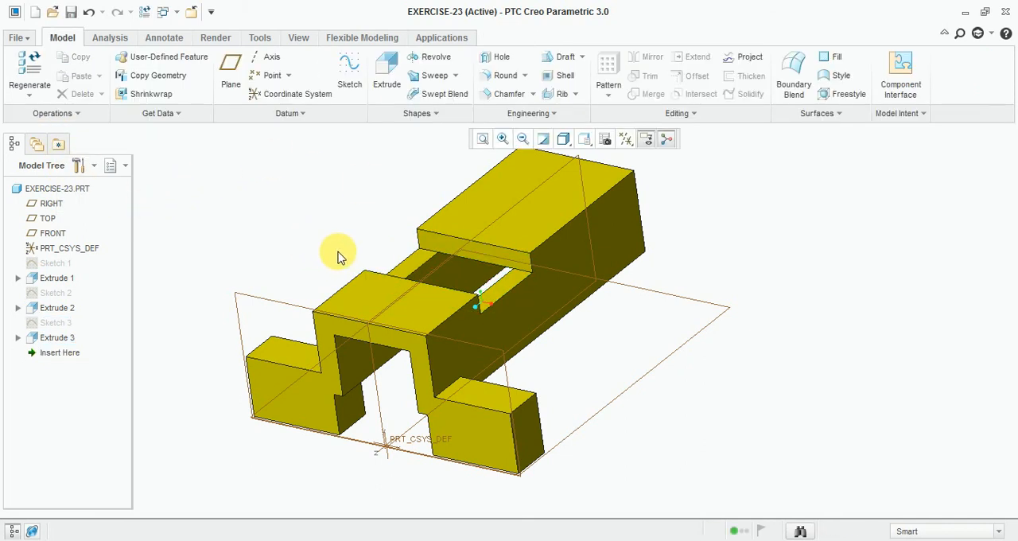
middle_drag(336, 255, 320, 265)
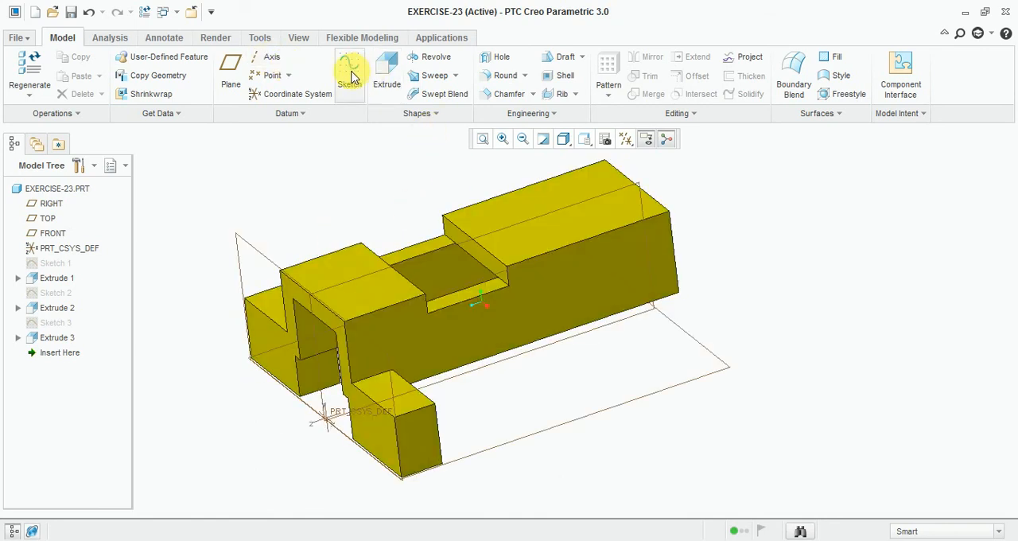
Step: Start a sketch on the top face of the block before the recess, view it square-on, and check the notch dimensions in the Exercise-23 drawing
click(349, 73)
scroll(358, 298, down, 2)
scroll(358, 298, down, 2)
click(374, 289)
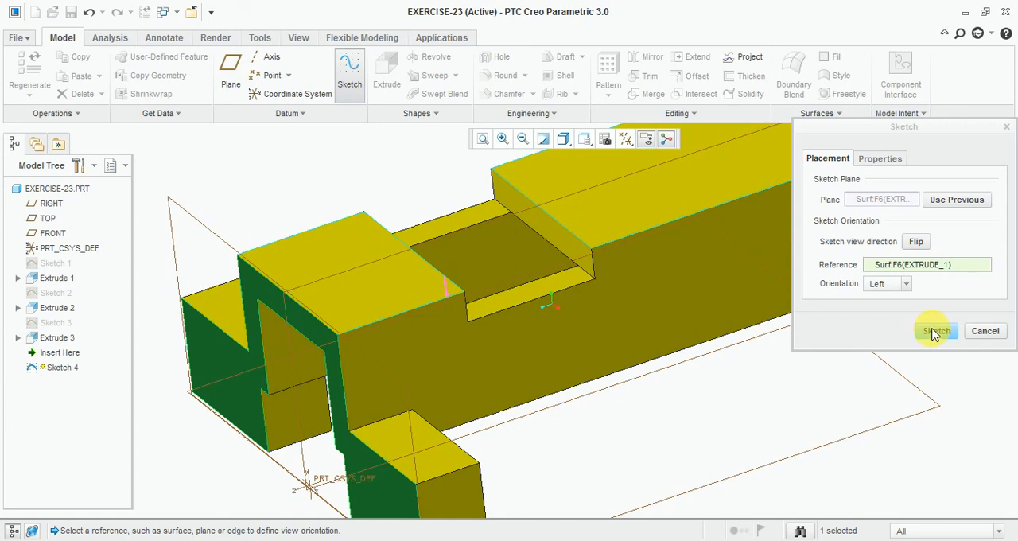
click(936, 330)
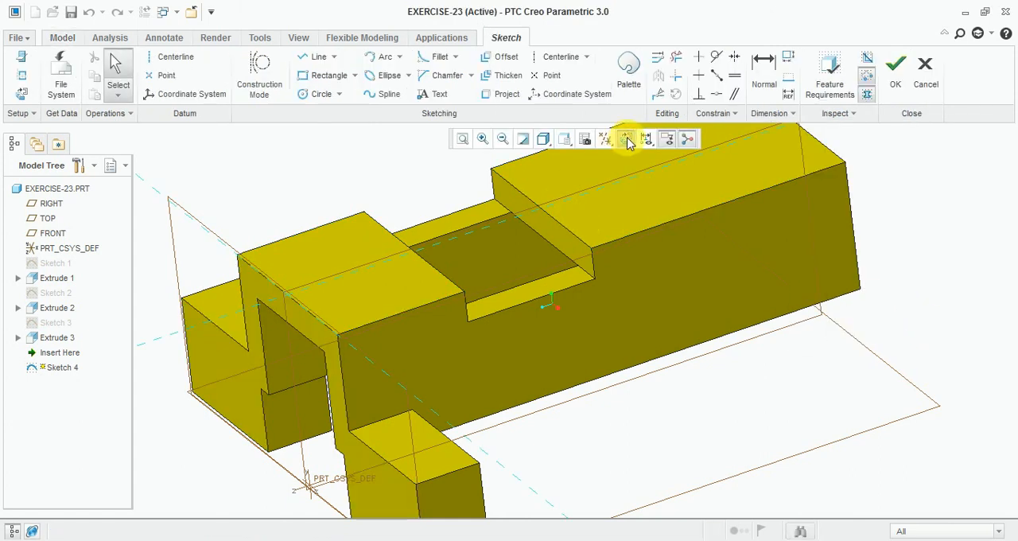
click(626, 140)
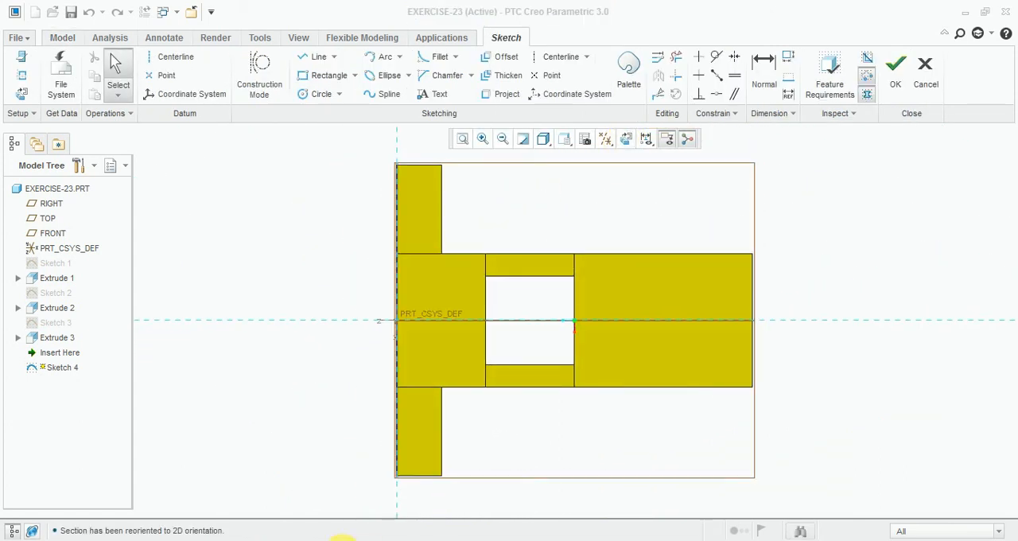
click(342, 540)
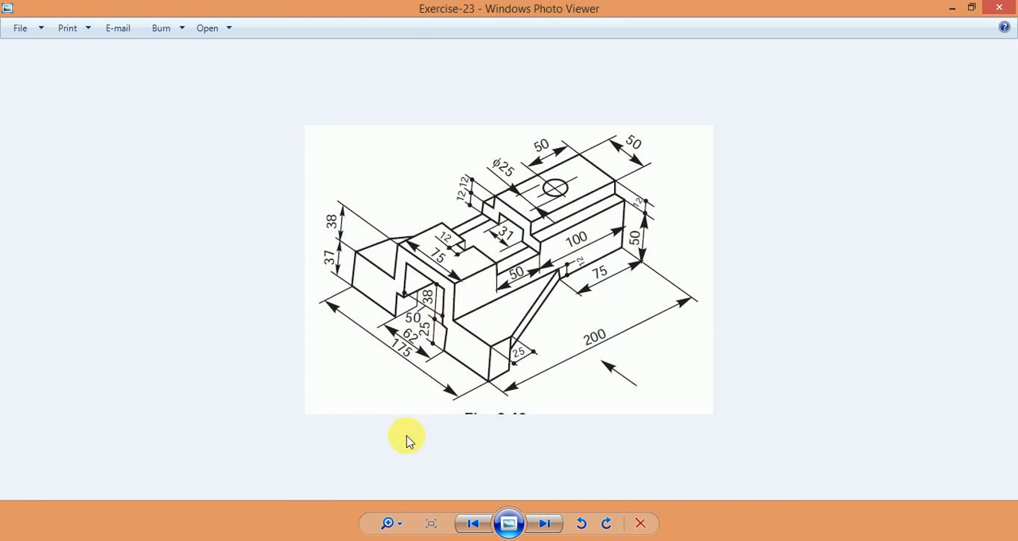
key(alt+Tab)
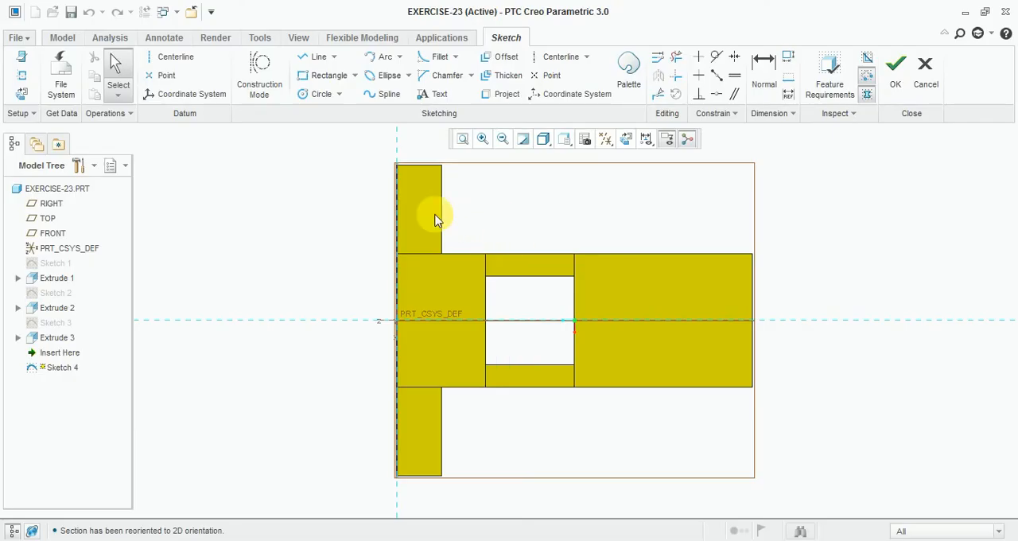
Step: Sketch a rectangle about 10.65 mm wide across the horizontal centerline, overlapping the block's edge at the recess
click(329, 75)
scroll(477, 325, down, 3)
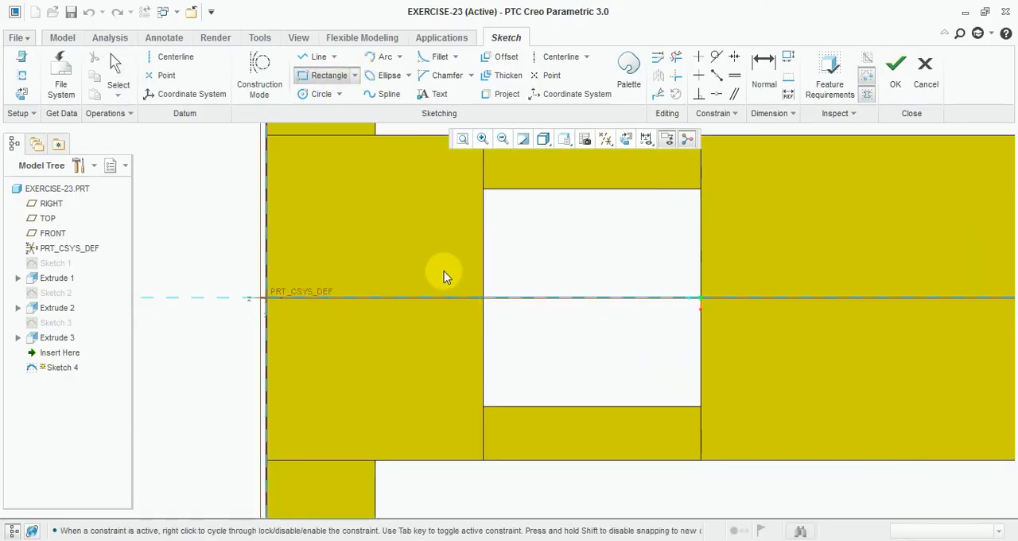
click(443, 270)
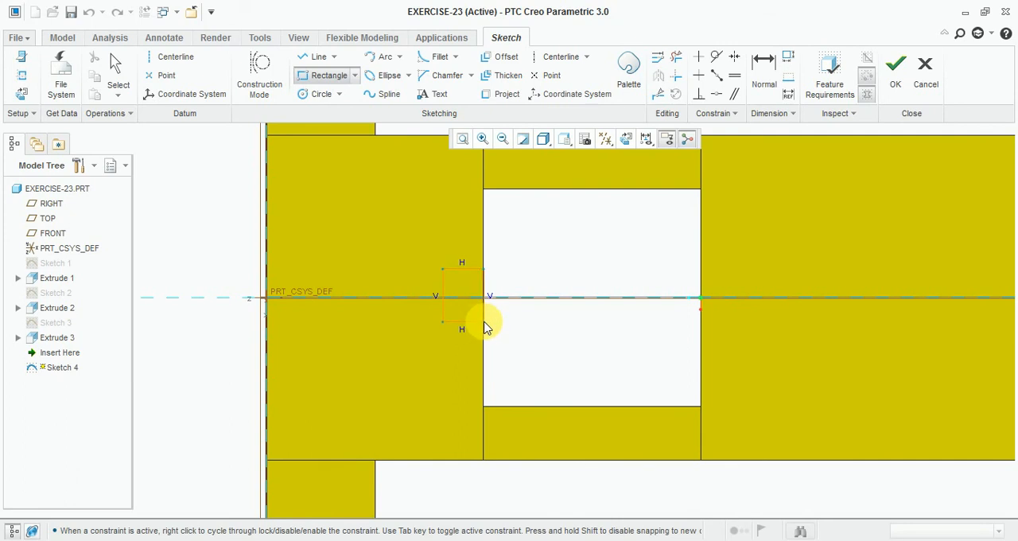
click(489, 324)
middle_click(452, 280)
Step: Set the rectangle's height and width both to 12 mm
scroll(451, 281, down, 5)
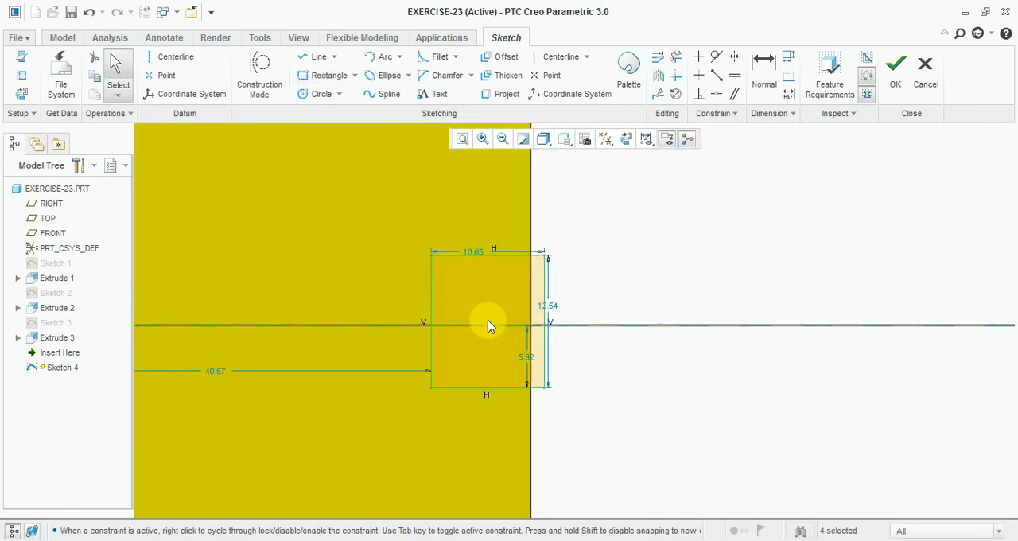
double_click(558, 314)
text(12.0)
key(Return)
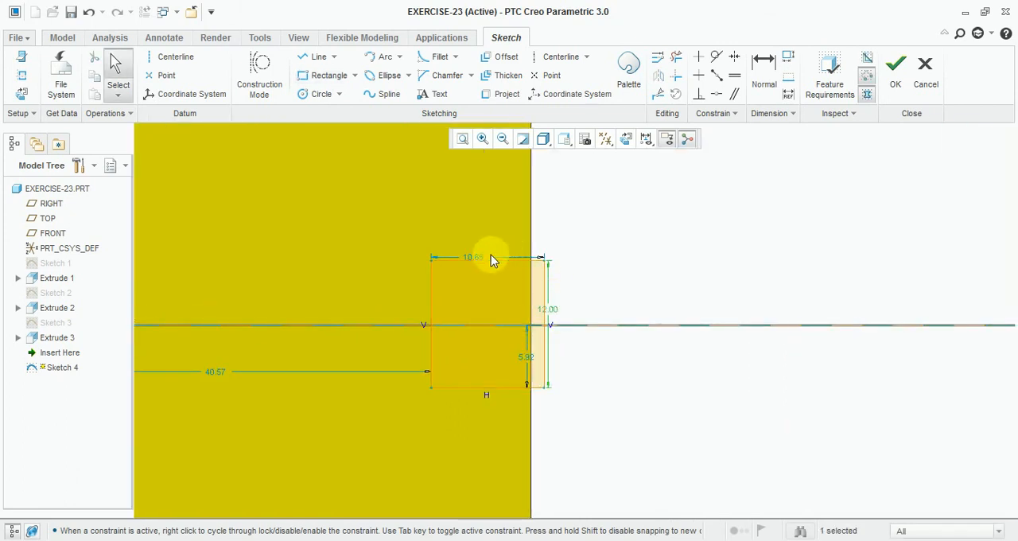
scroll(493, 261, down, 3)
double_click(465, 268)
text(12)
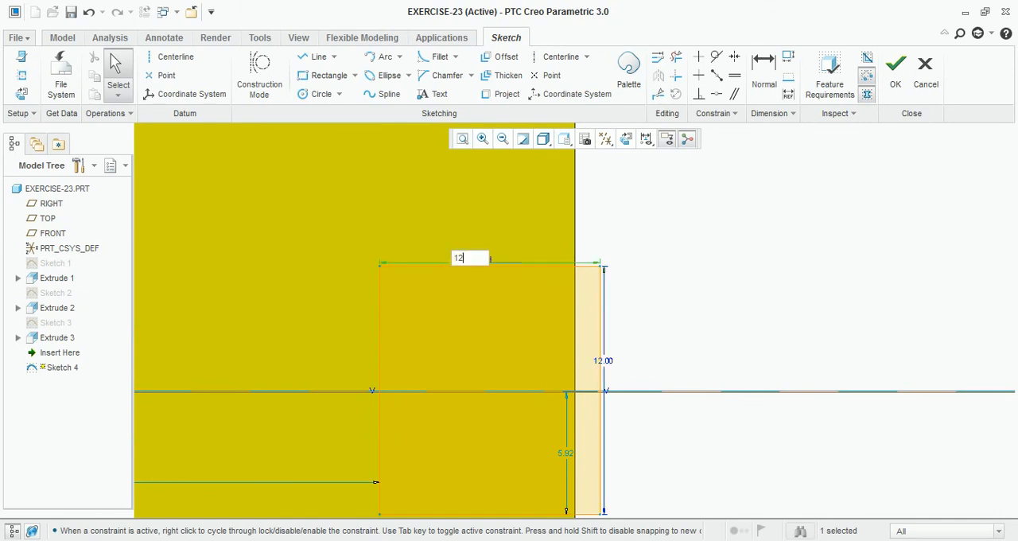
key(Return)
Step: Make the square's side at the recess coincident with the block's edge and finish the sketch
scroll(650, 263, up, 2)
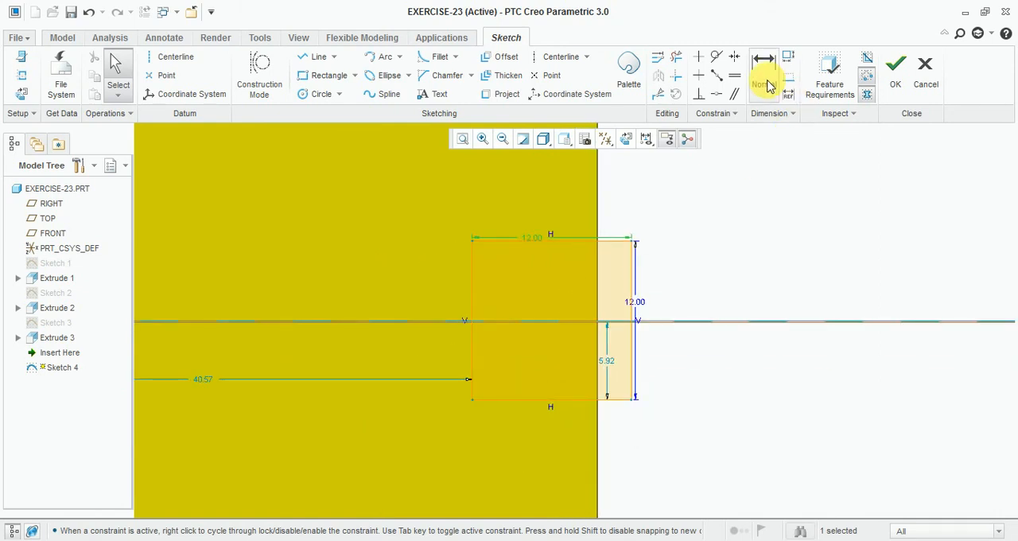
click(717, 94)
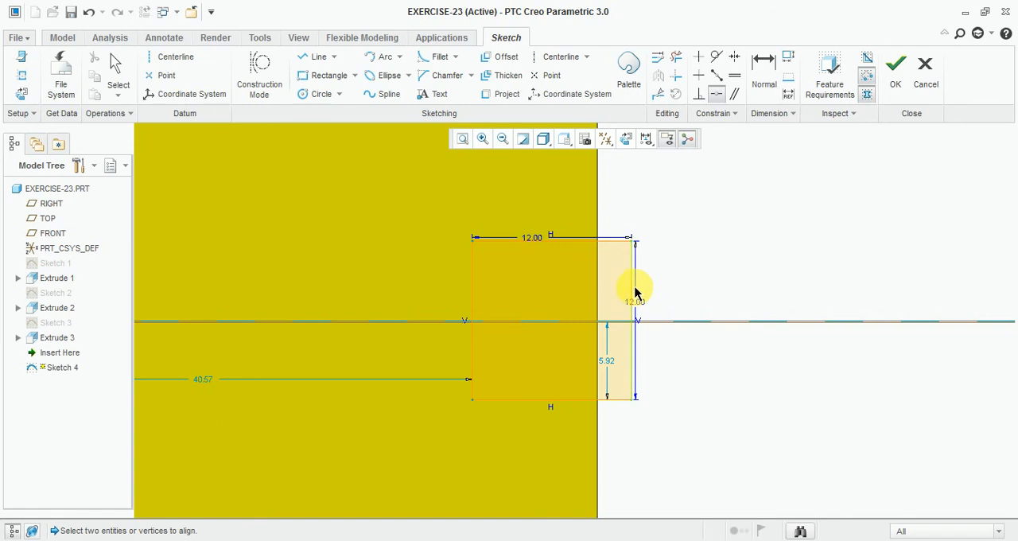
click(597, 208)
scroll(608, 240, up, 2)
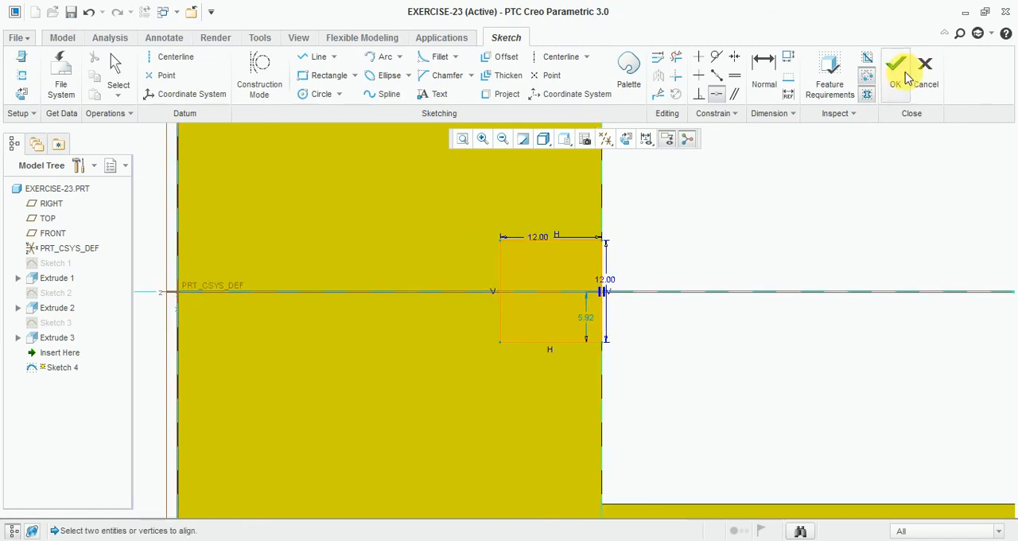
click(896, 67)
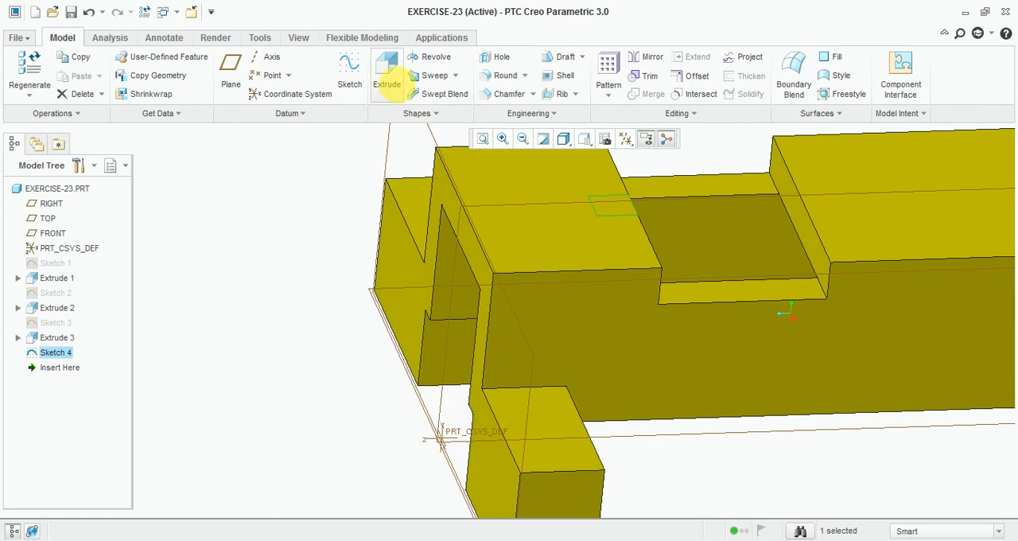
Step: Extrude the 12 mm square as a through cut, removing material to notch the block's top beside the recess
click(389, 78)
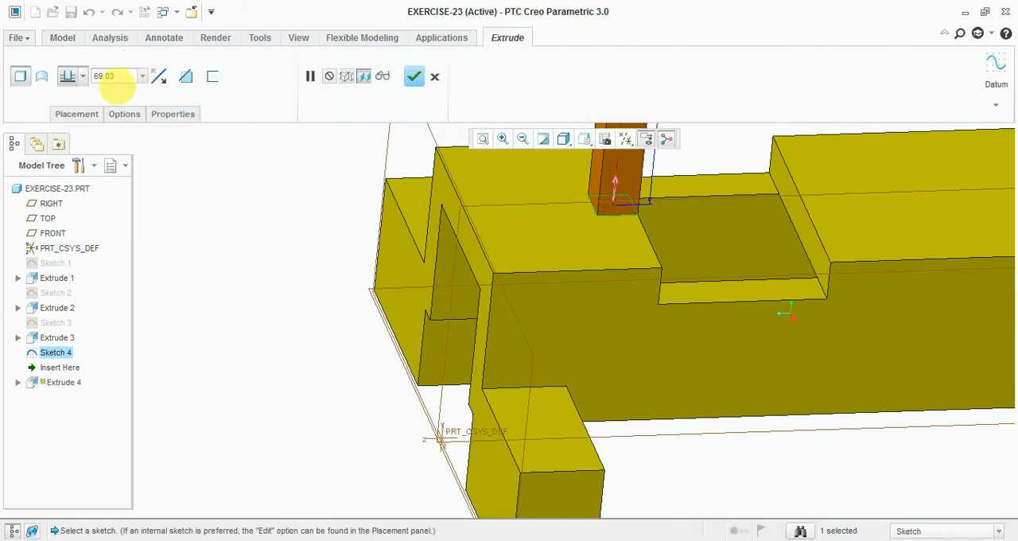
click(83, 76)
click(83, 134)
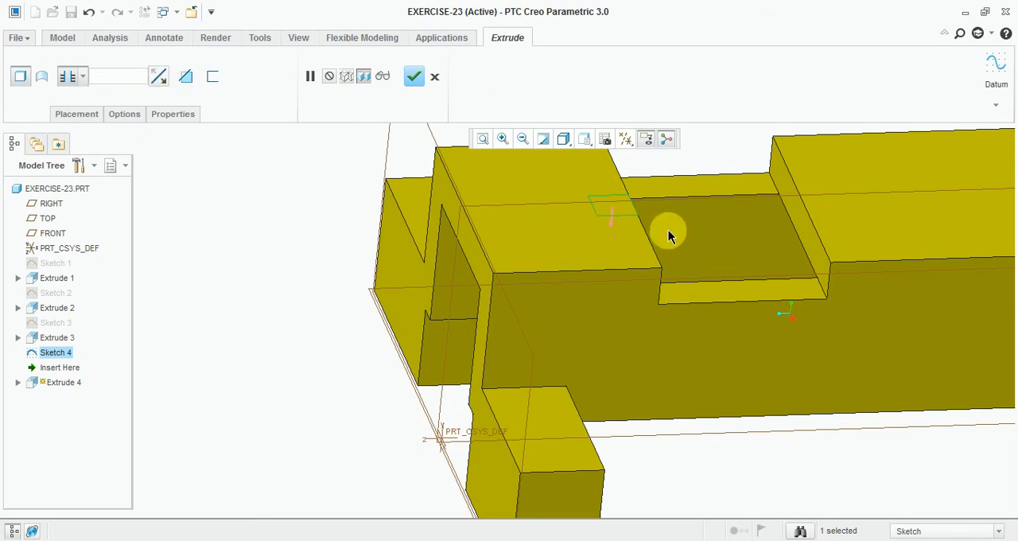
click(186, 77)
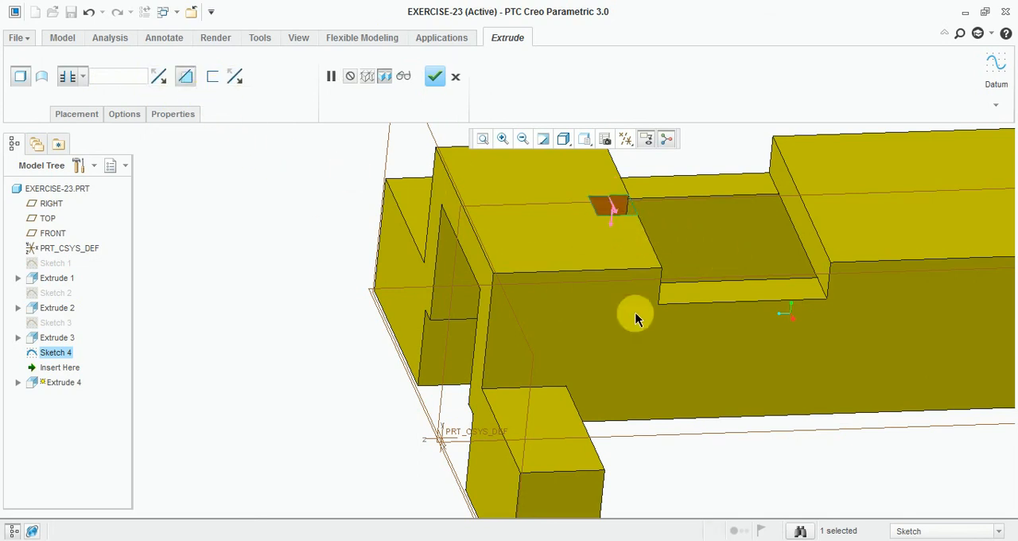
click(287, 268)
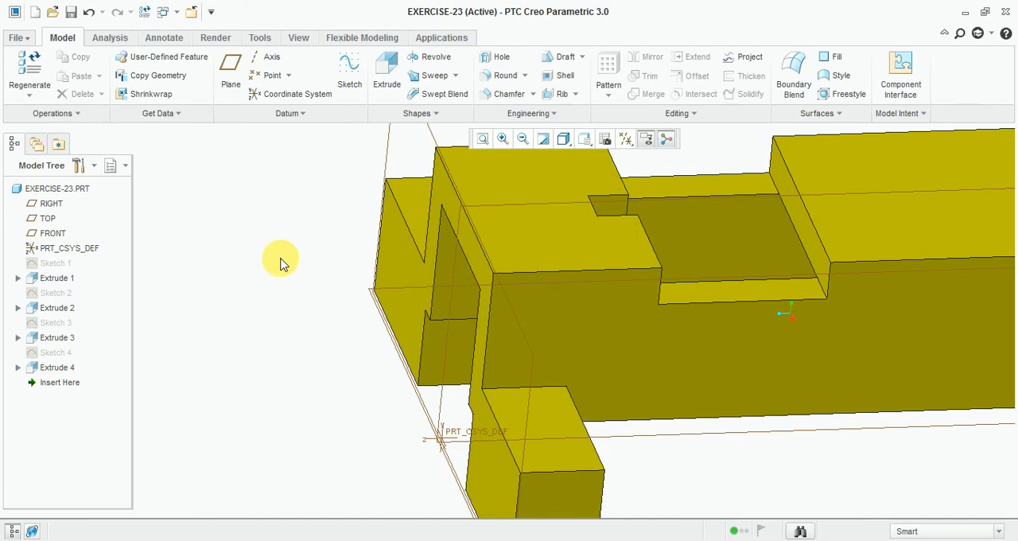
mouse_move(284, 262)
middle_down()
mouse_move(334, 228)
mouse_move(293, 264)
middle_up()
scroll(313, 225, up, 3)
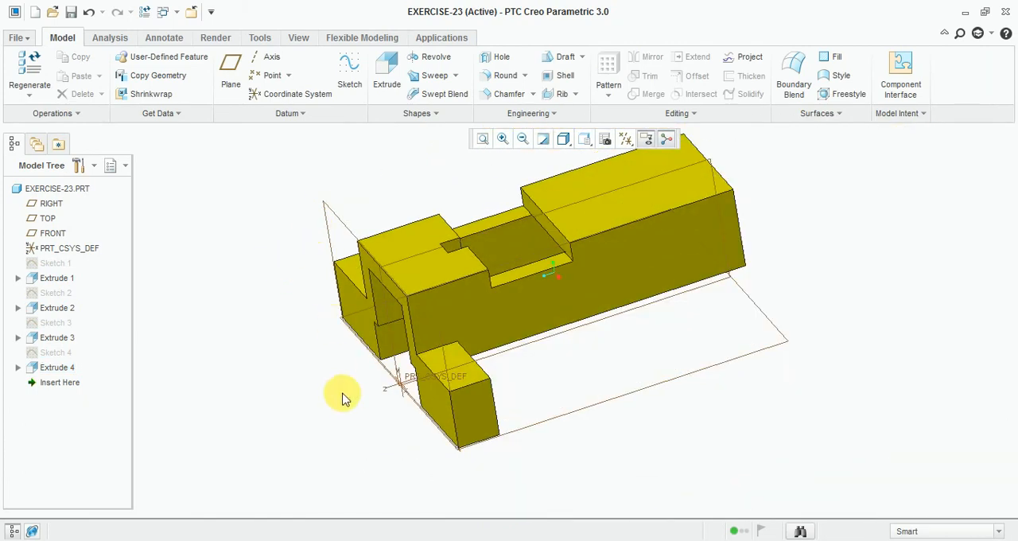
Step: Check the rib in the Exercise-23 drawing, then start a sketch on the low side block's top face and view it square-on
click(343, 540)
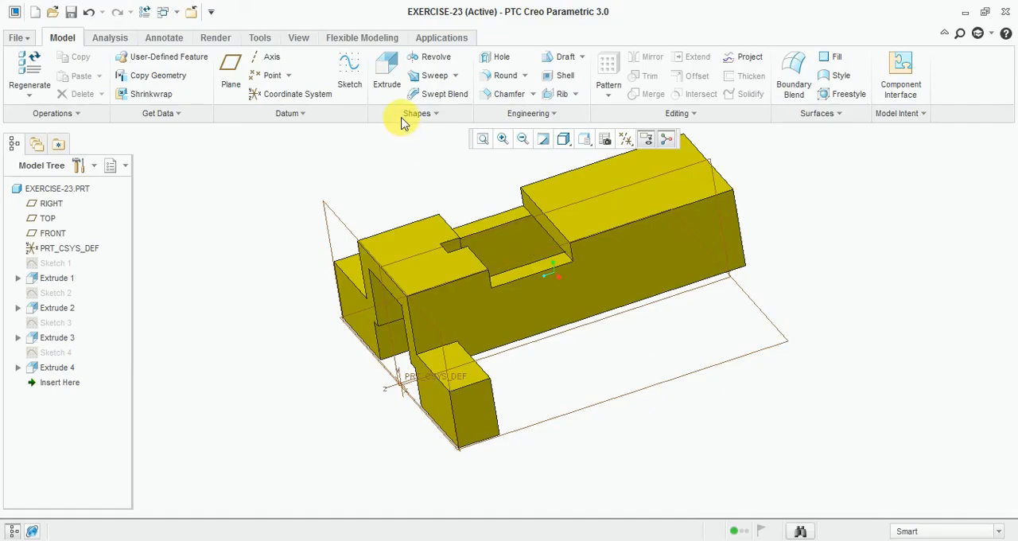
click(349, 72)
scroll(469, 401, down, 3)
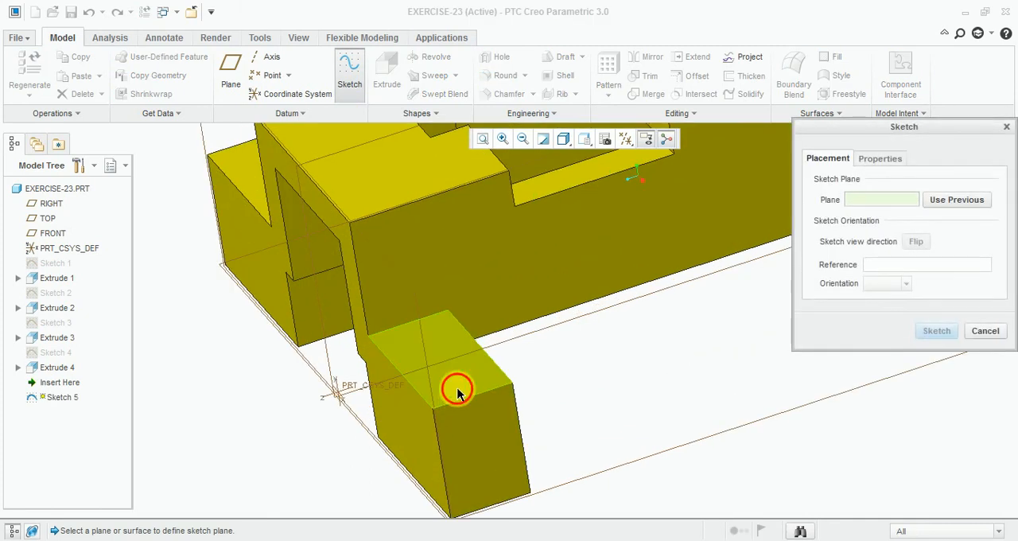
click(457, 390)
click(946, 330)
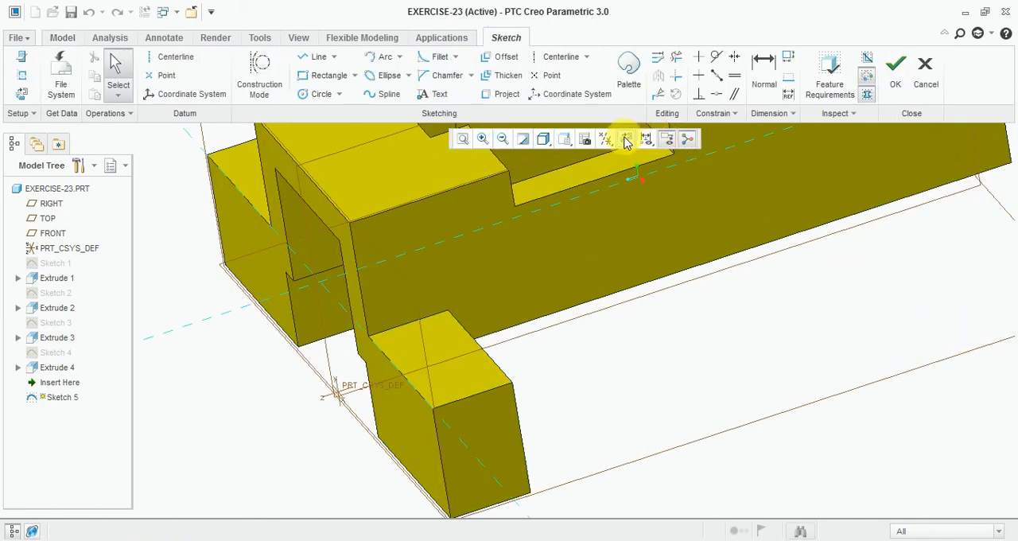
scroll(465, 246, up, 1)
scroll(493, 404, down, 3)
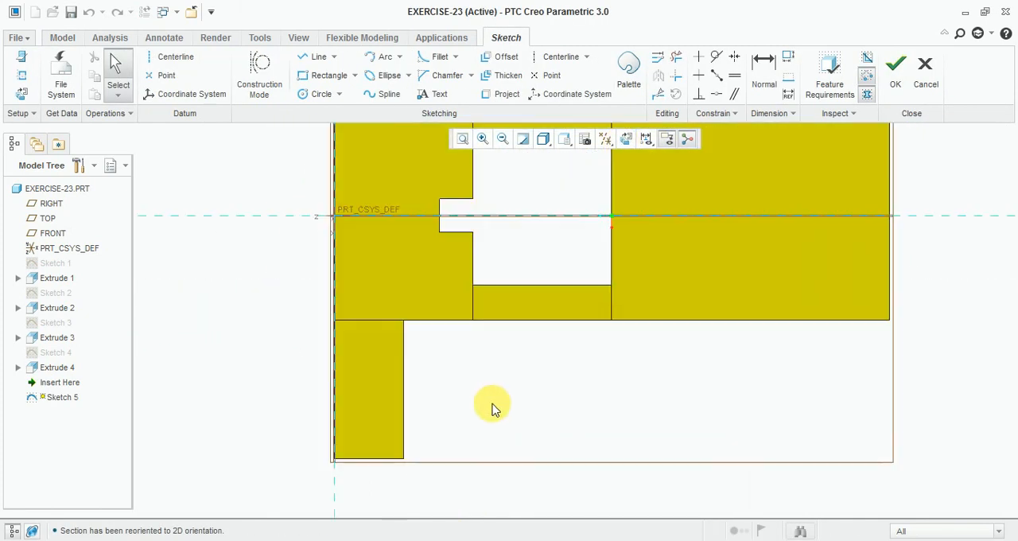
scroll(397, 213, up, 2)
scroll(482, 394, down, 2)
Step: Sketch a right triangle about 127 by 55 mm between the low side block and the body's side using three connected lines
click(318, 57)
scroll(377, 253, down, 1)
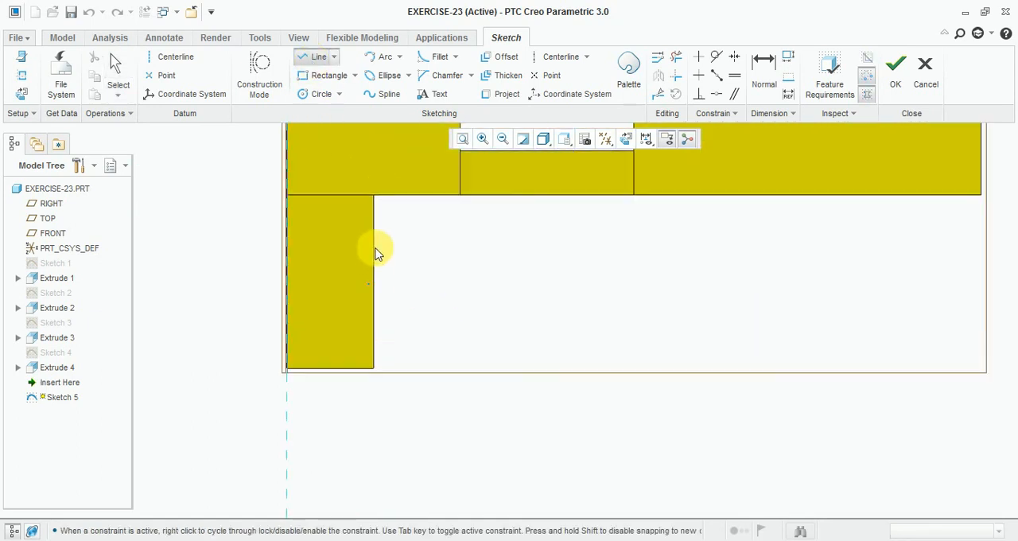
click(356, 375)
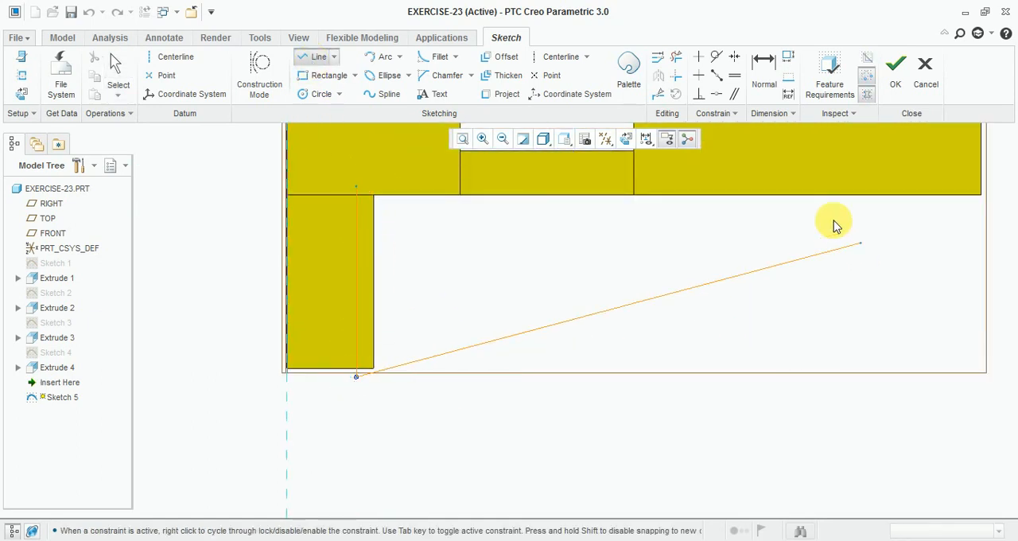
click(799, 194)
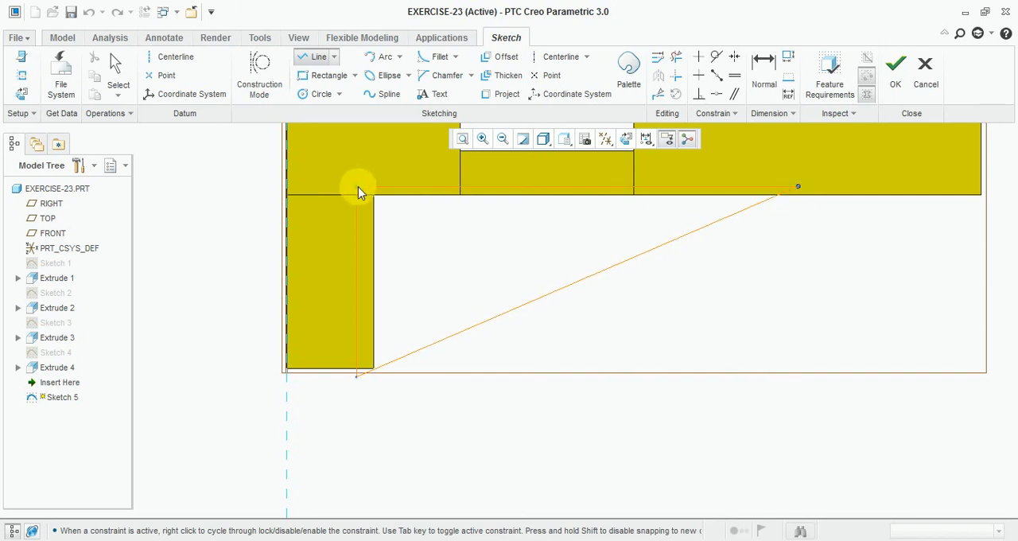
click(358, 191)
middle_click(509, 243)
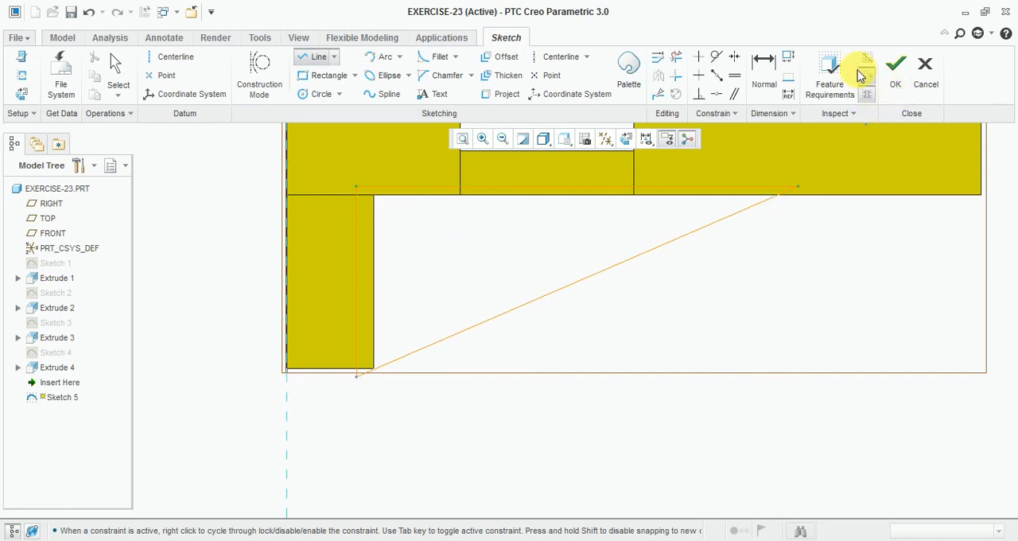
Step: Dimension the distance from the triangle's far vertex to the body's end edge and set it to 75 mm
click(762, 72)
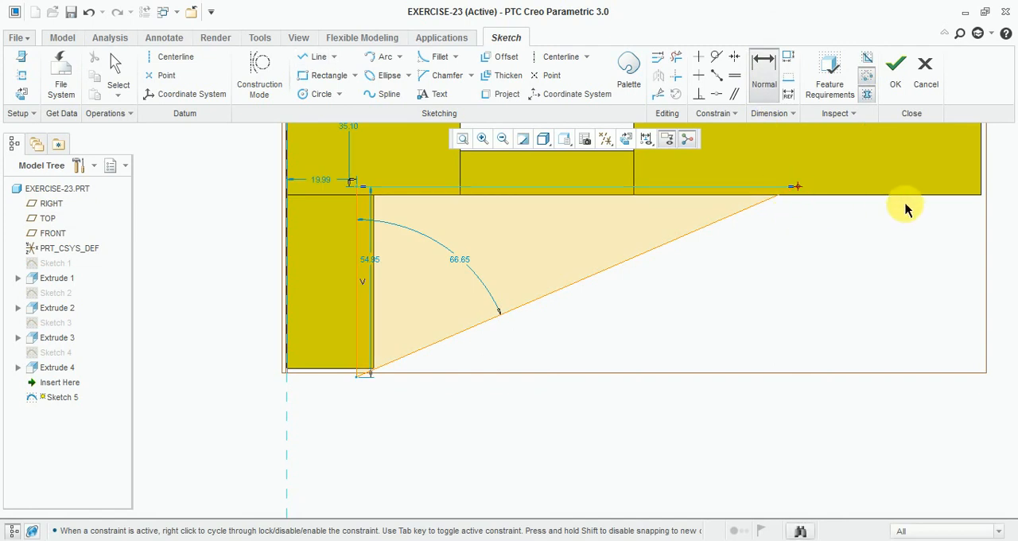
click(980, 189)
middle_click(893, 255)
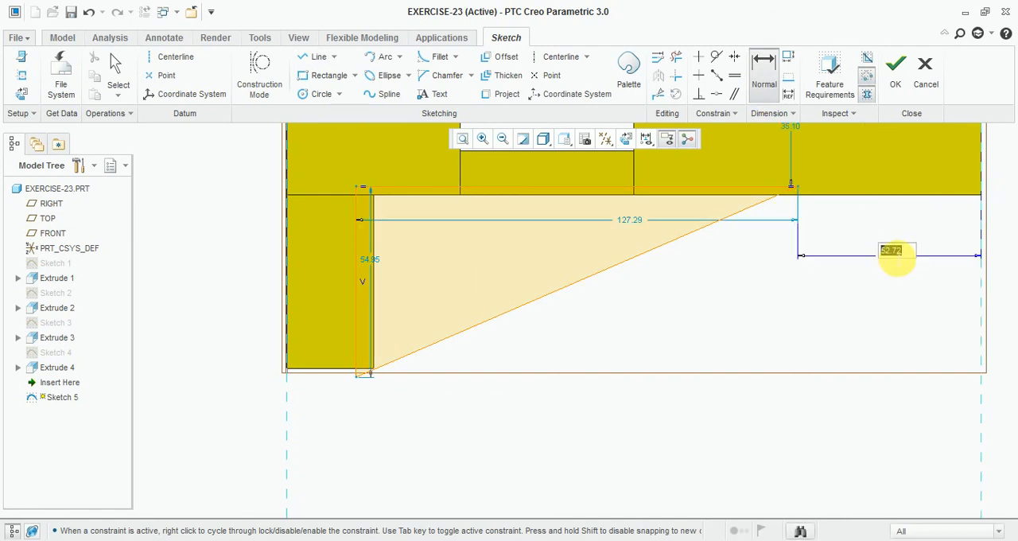
key(Return)
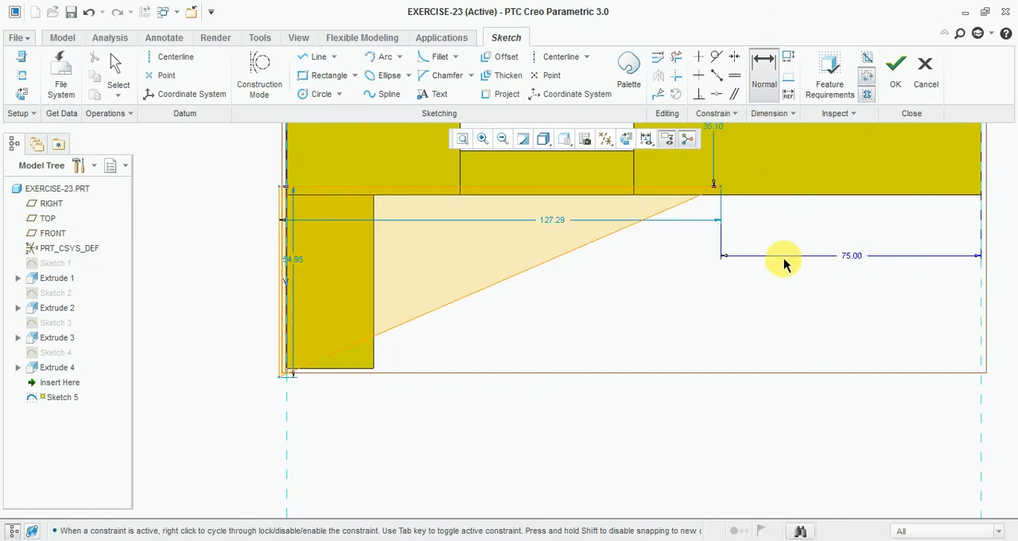
Step: Make the triangle's horizontal line coincident with the body's side edge
click(715, 94)
scroll(626, 210, up, 2)
click(631, 198)
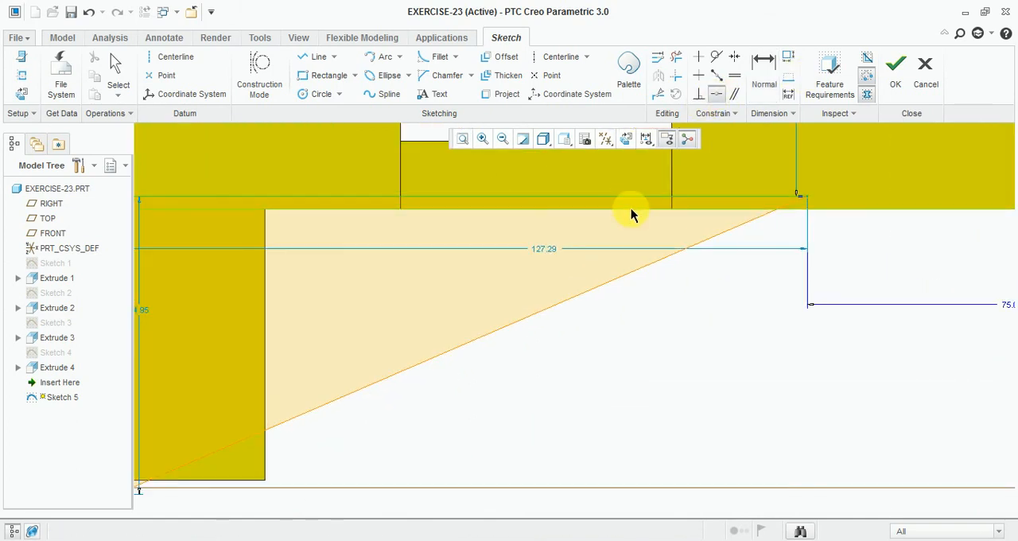
click(633, 209)
scroll(582, 204, down, 3)
scroll(405, 268, up, 2)
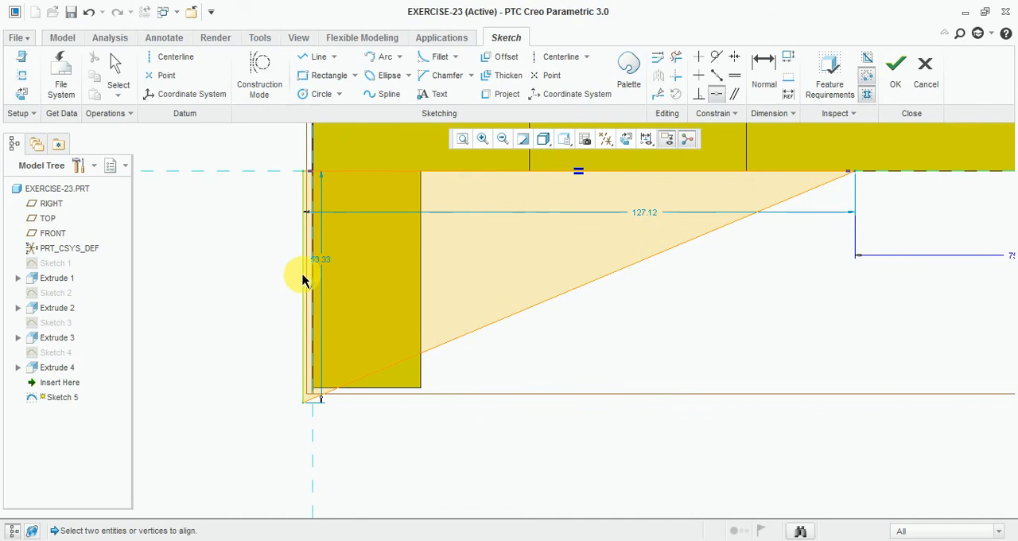
Step: Make the triangle's vertical line coincident with the low block's inner edge and its outer vertex coincident with the block's outer edge
click(303, 280)
click(421, 288)
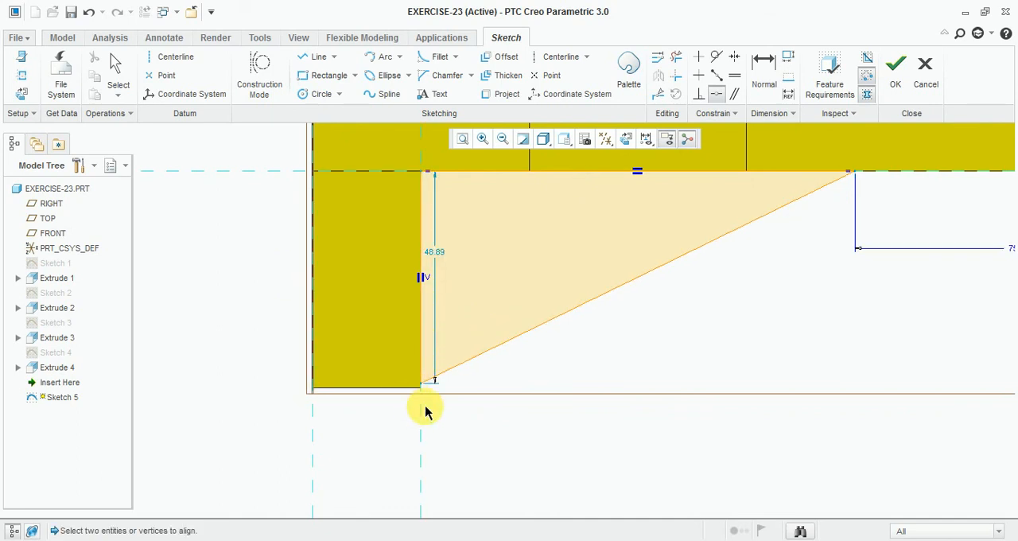
scroll(412, 370, up, 2)
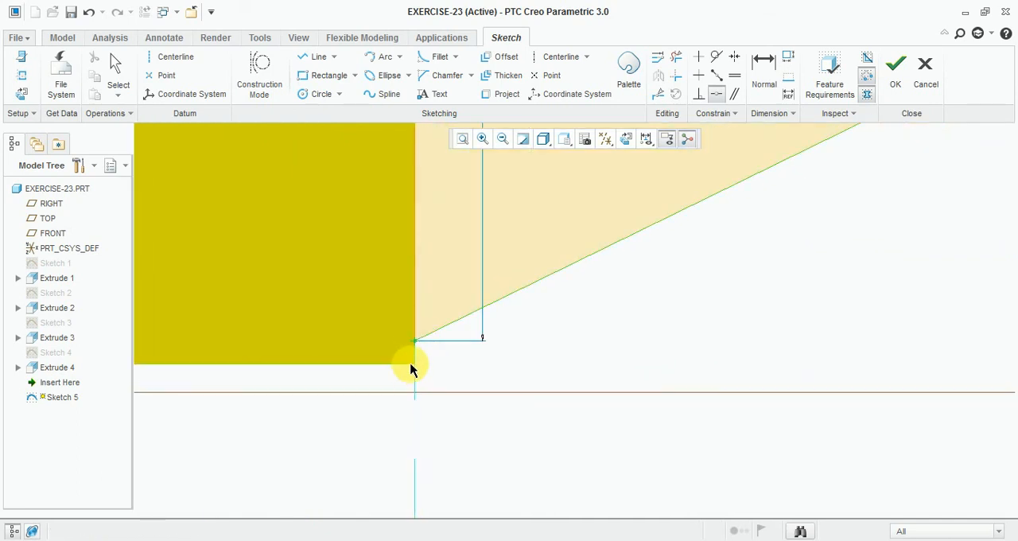
click(411, 368)
scroll(419, 381, down, 2)
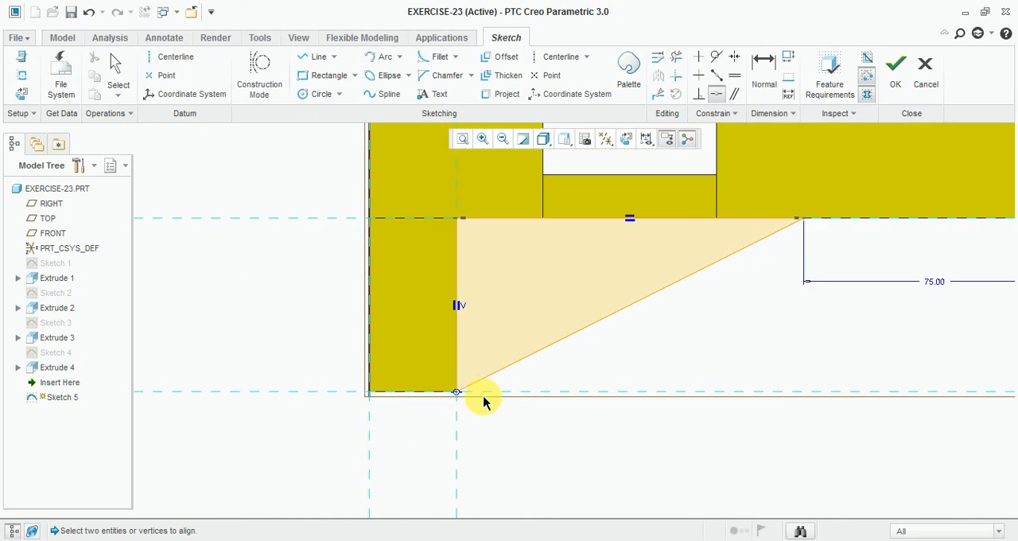
Step: Finish the triangle sketch and check the rib's thickness in the Exercise-23 reference drawing
click(896, 68)
mouse_move(734, 307)
middle_down()
mouse_move(750, 257)
mouse_move(725, 265)
middle_up()
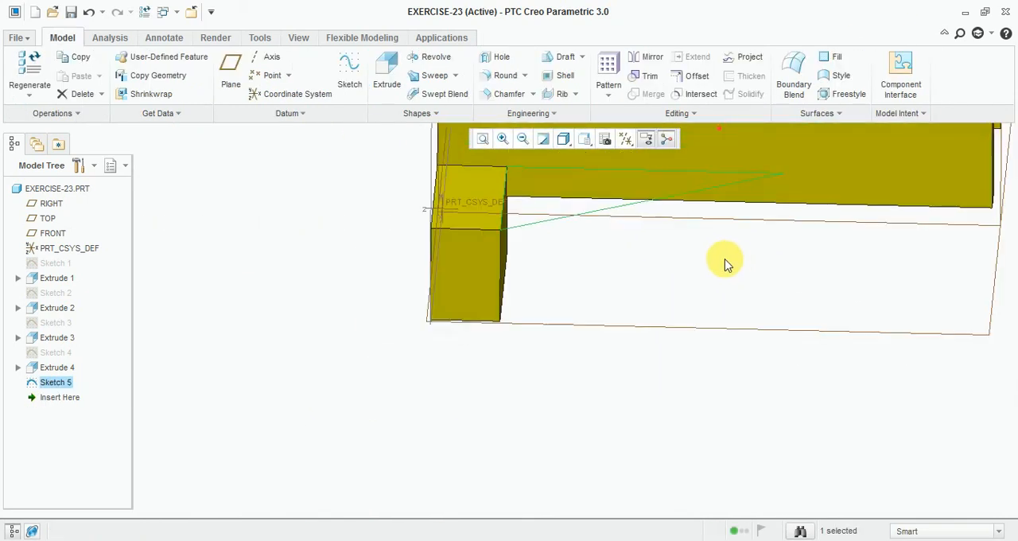
scroll(726, 265, down, 2)
scroll(576, 214, up, 2)
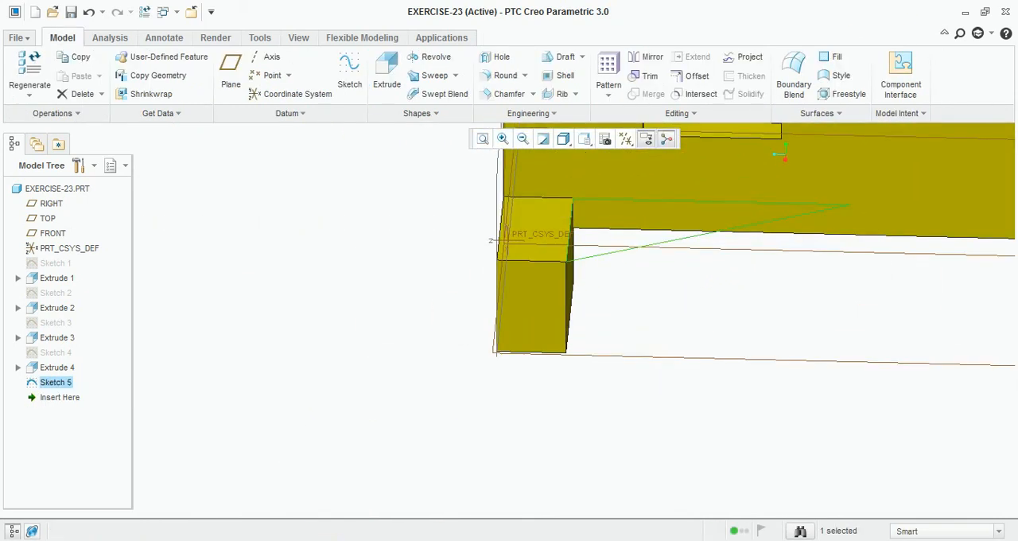
click(415, 540)
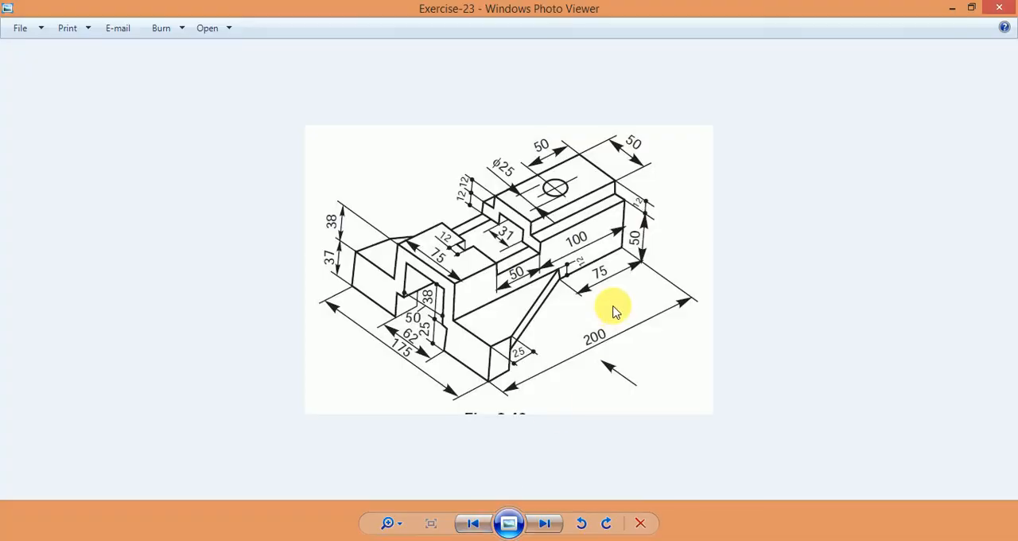
click(397, 533)
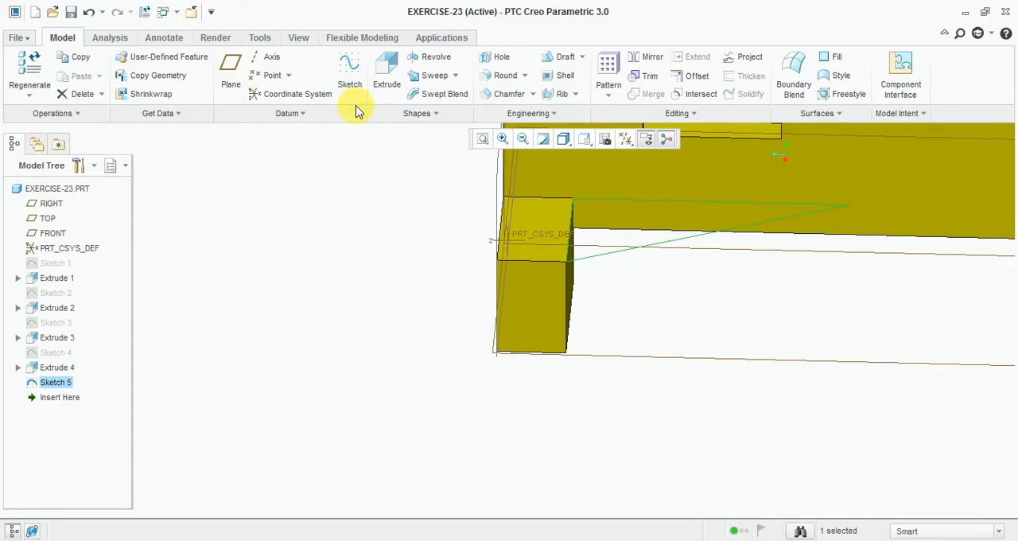
Step: Extrude the triangle sketch 12 mm with the direction flipped downward to form the side rib
click(387, 76)
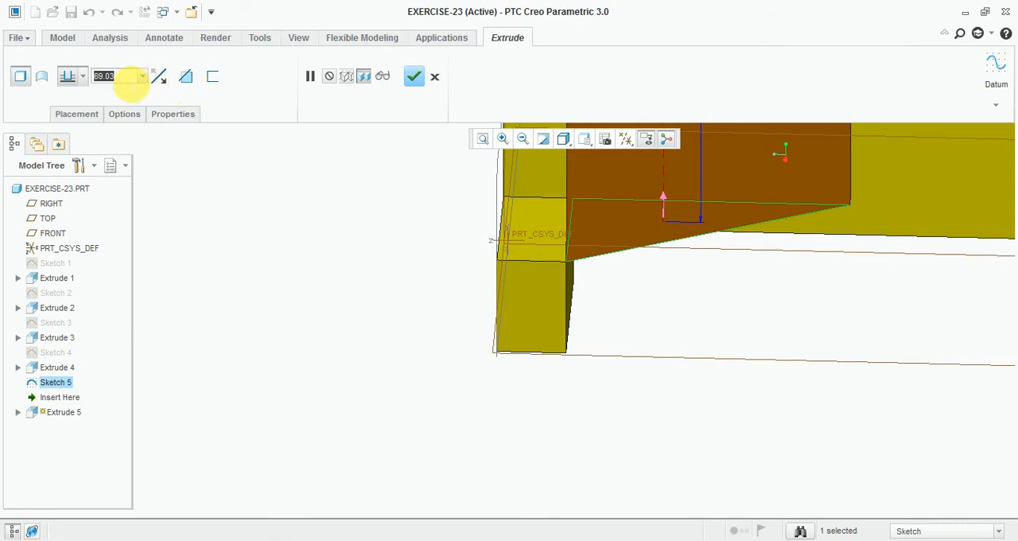
text(12)
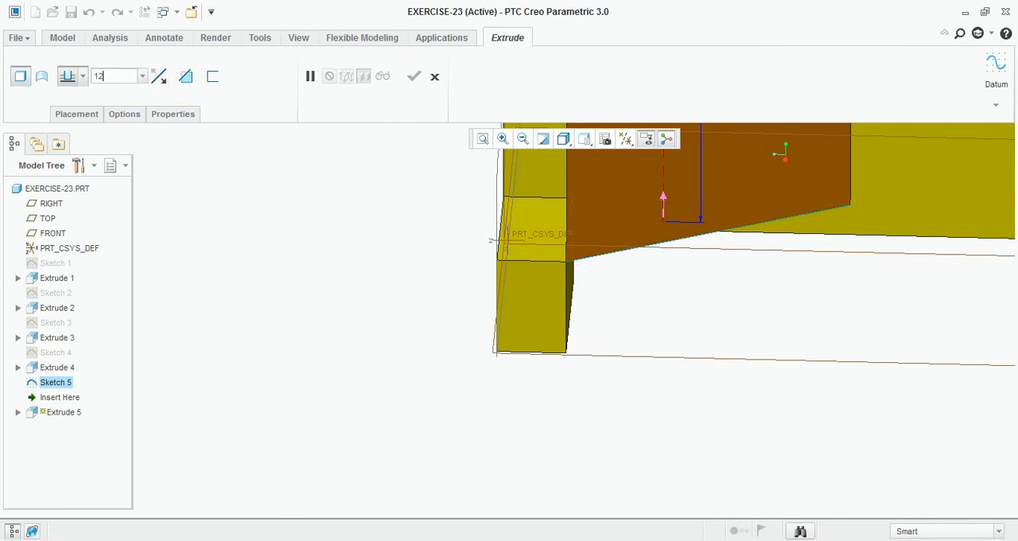
text(.0)
key(Return)
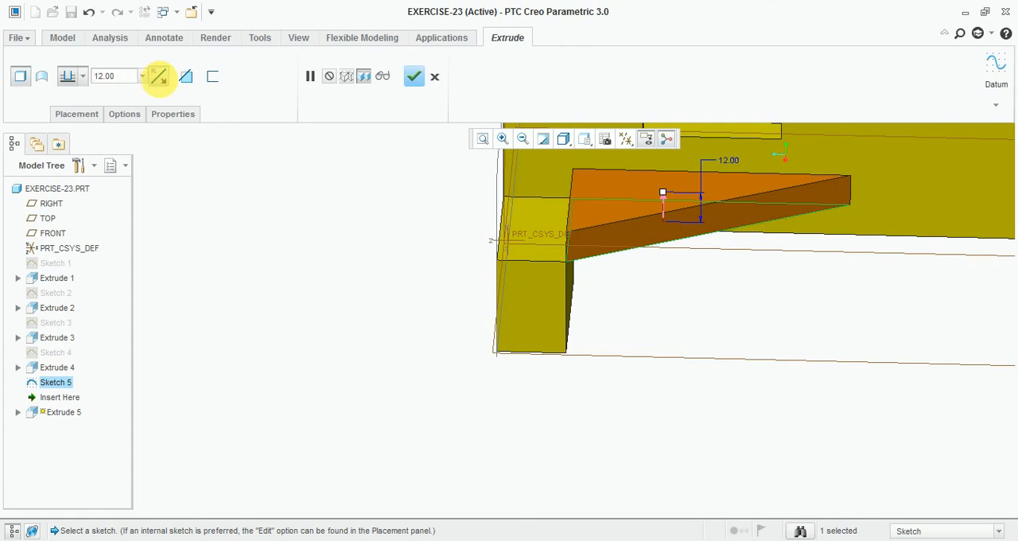
click(158, 75)
middle_drag(332, 285, 341, 295)
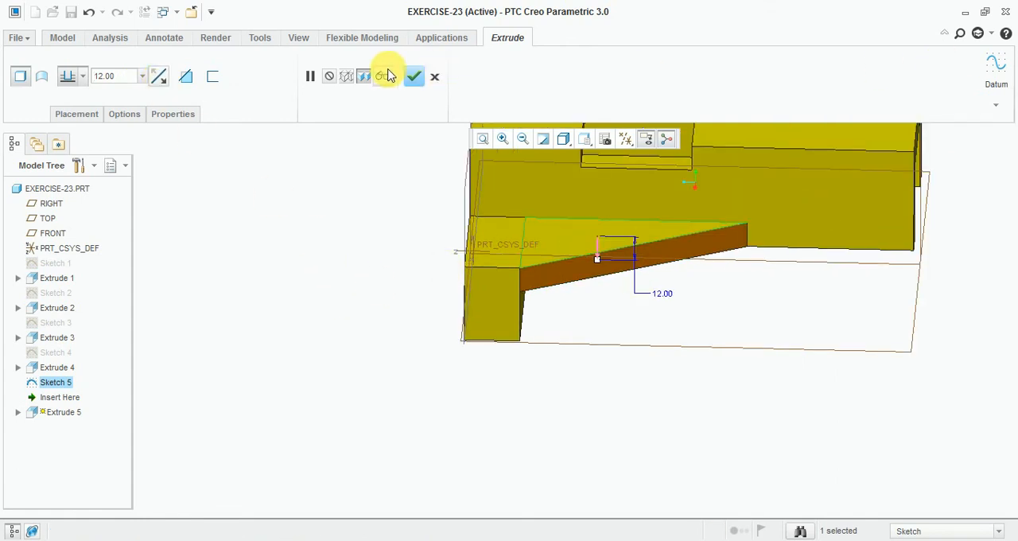
click(414, 77)
middle_drag(345, 246, 346, 322)
Step: Mirror the triangular rib extrusion about the RIGHT datum plane
click(64, 397)
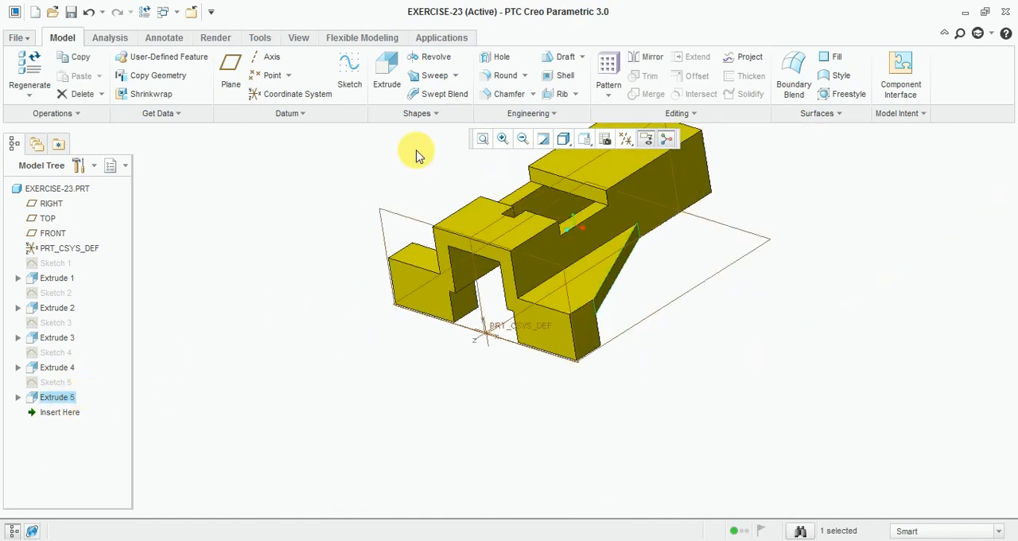
scroll(398, 171, up, 3)
click(648, 58)
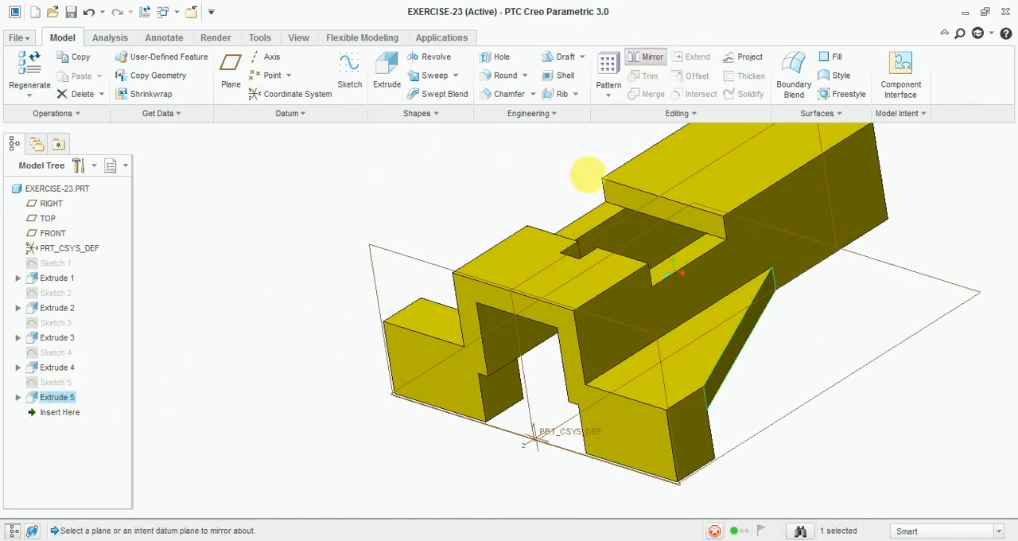
click(526, 392)
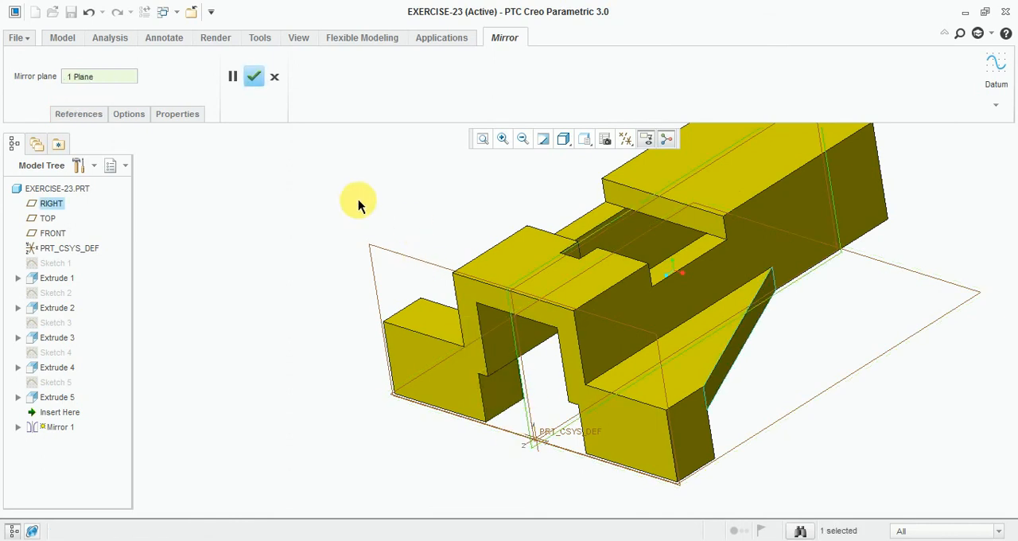
click(255, 75)
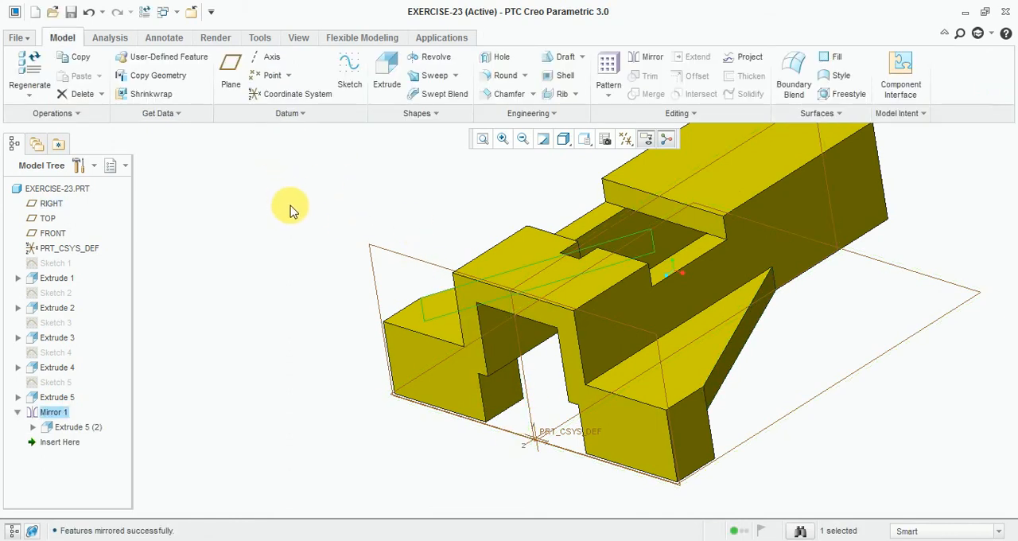
middle_drag(291, 209, 428, 254)
key(ctrl+d)
Step: Check the reference drawing, then start a sketch on the body's rear end face in sketch view
click(346, 540)
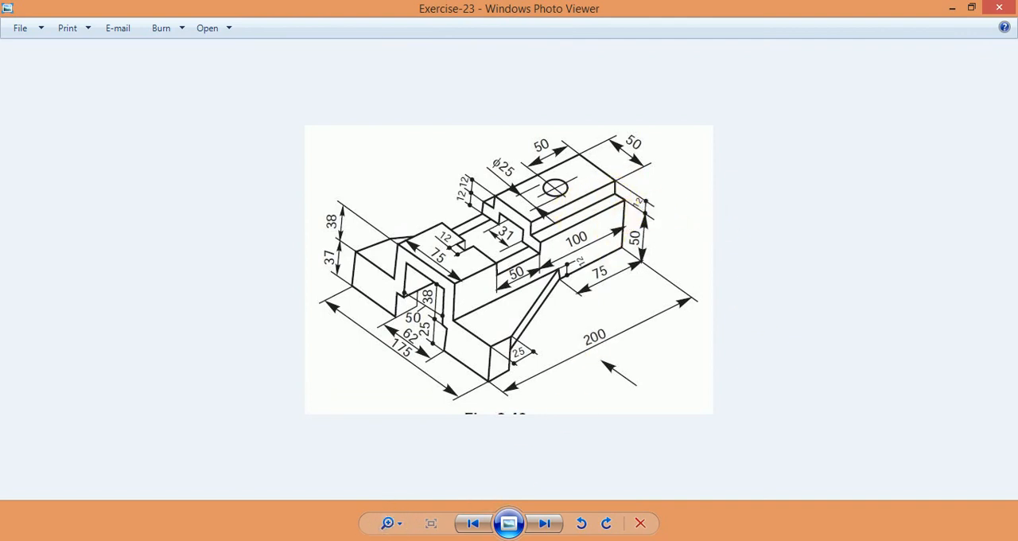
key(alt+Tab)
middle_drag(855, 283, 767, 301)
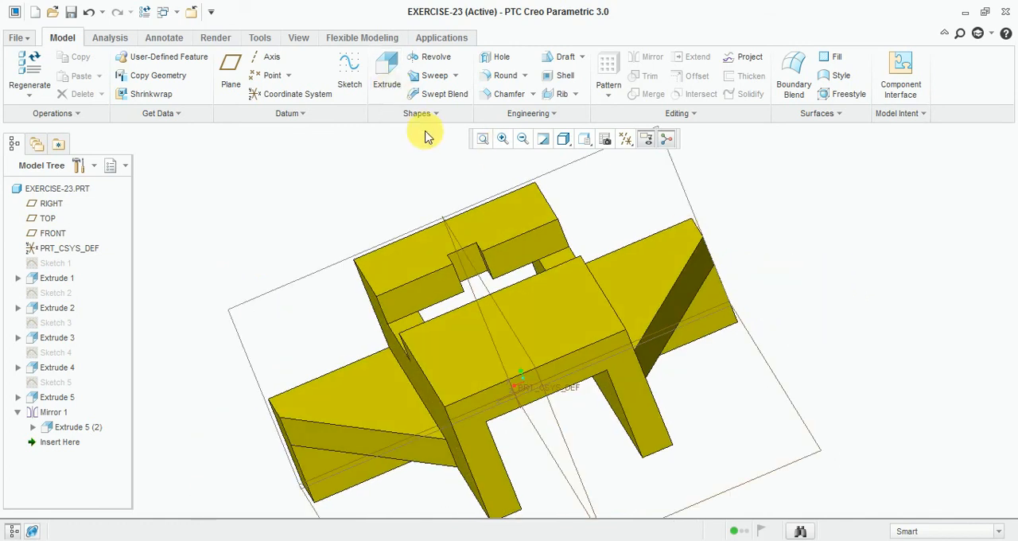
click(350, 70)
scroll(596, 322, down, 2)
click(584, 357)
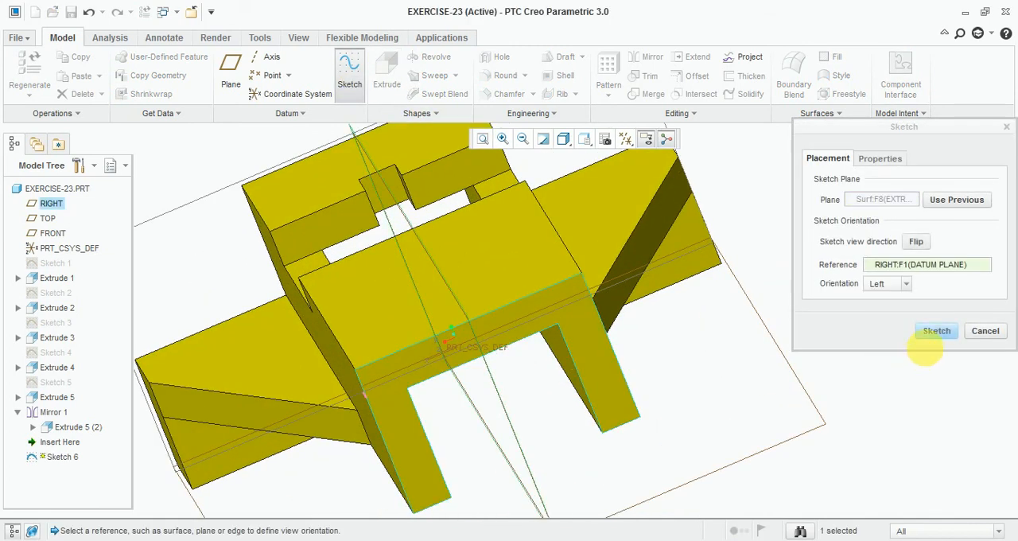
click(932, 331)
click(626, 139)
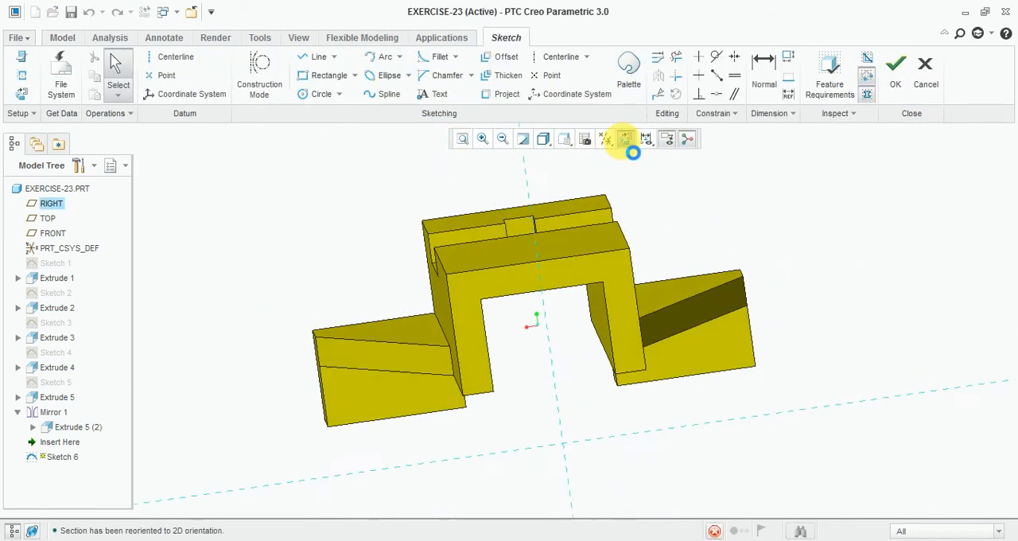
Step: Sketch a rectangle about 45 by 14 mm across the centreline at the body's top edge
click(326, 80)
click(421, 226)
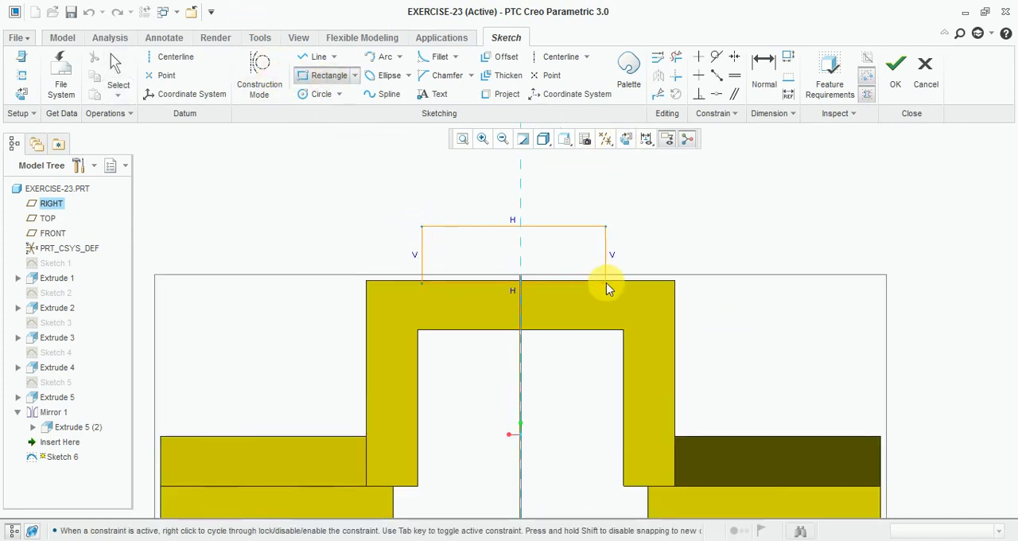
click(607, 282)
middle_click(752, 196)
scroll(525, 220, up, 2)
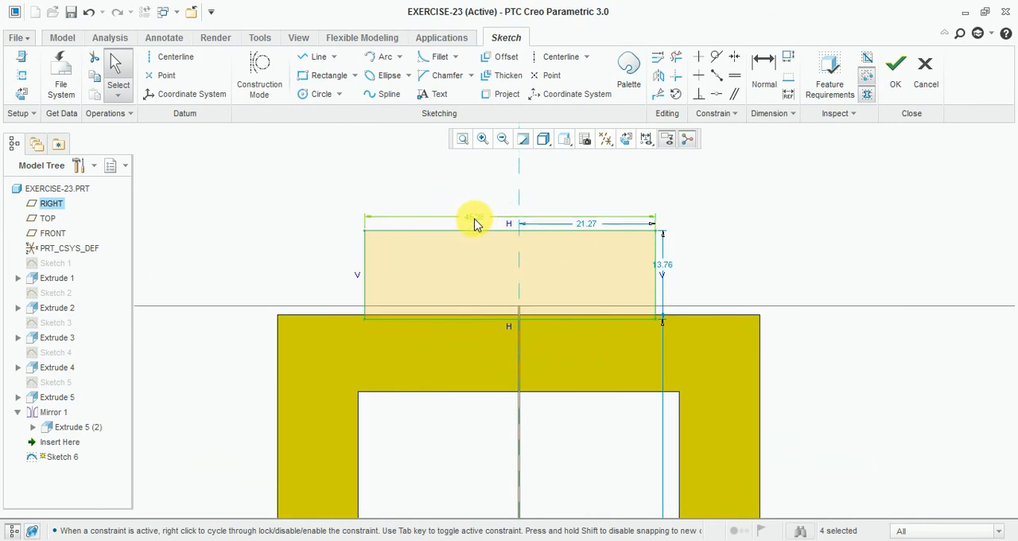
Step: Set the rectangle's width to 50 mm, its side's distance from the centreline to 50/2, and its height to 12 mm
double_click(475, 217)
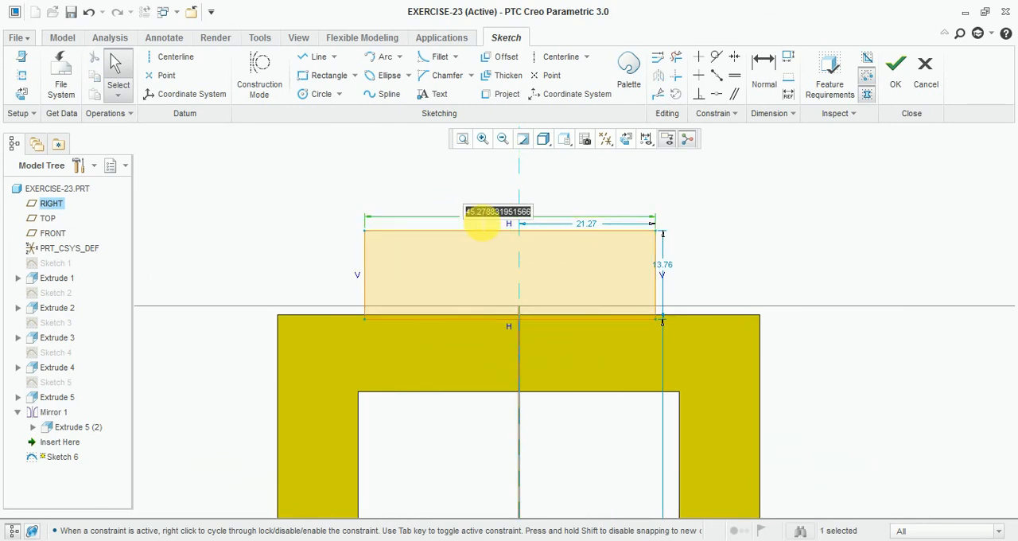
text(50.)
key(Return)
scroll(600, 231, up, 1)
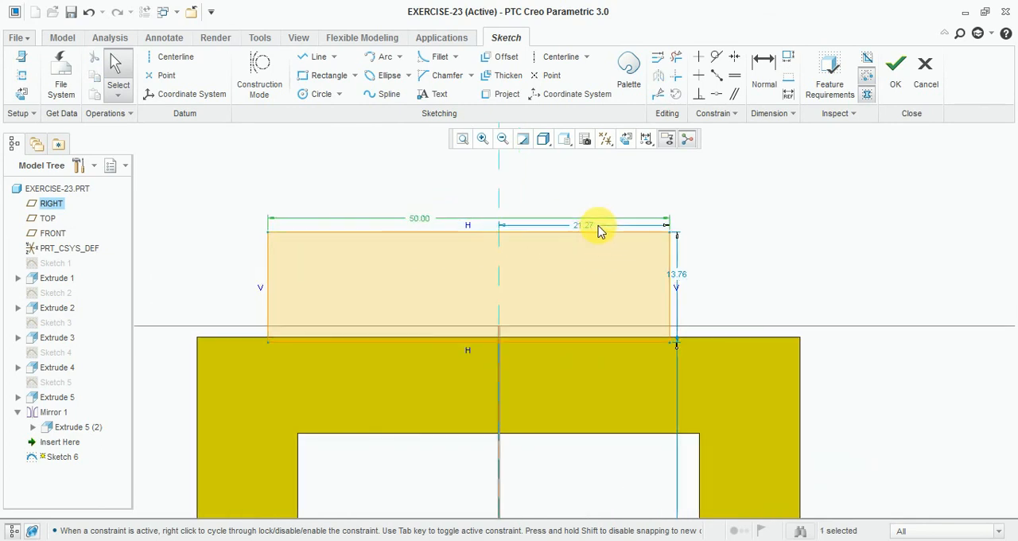
double_click(580, 231)
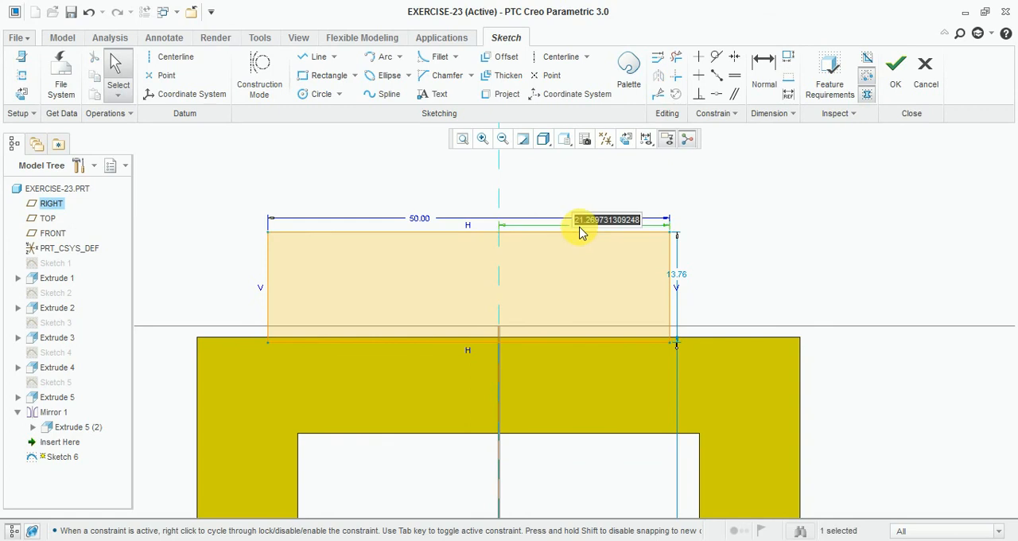
text(50/2)
key(Return)
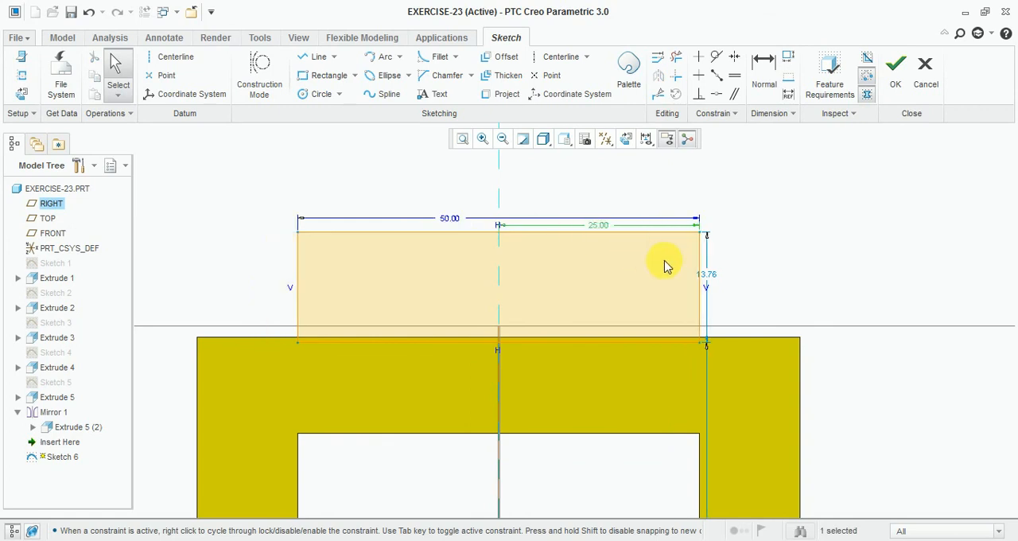
double_click(708, 276)
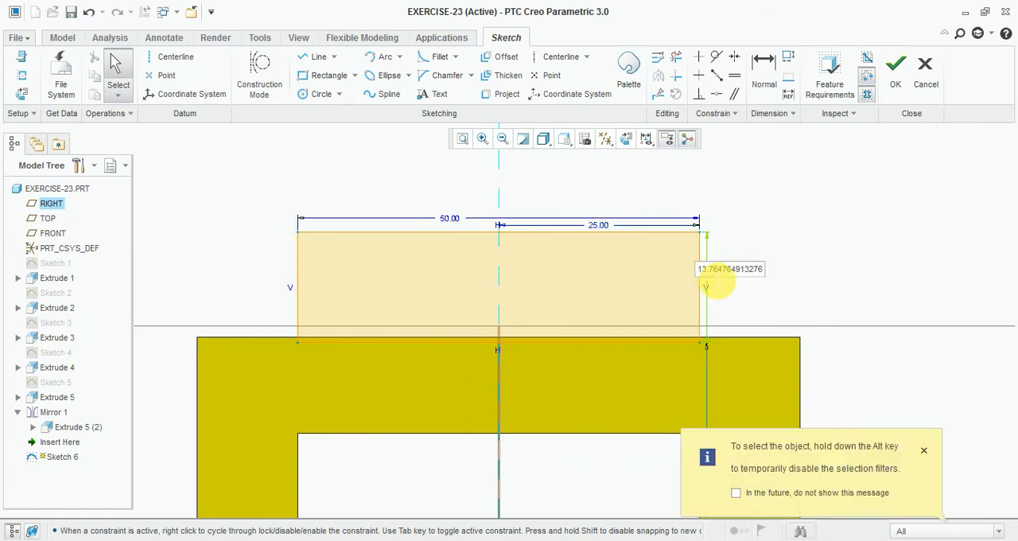
text(12)
key(Return)
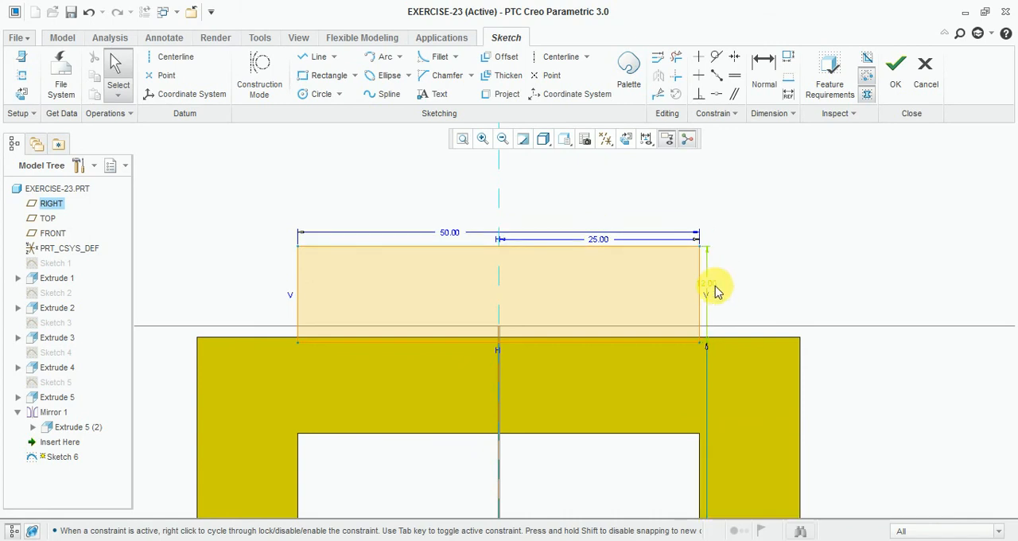
Step: Make the rectangle's bottom line coincident with the body's top edge and finish the sketch
scroll(714, 279, up, 2)
scroll(576, 311, down, 1)
scroll(660, 326, down, 1)
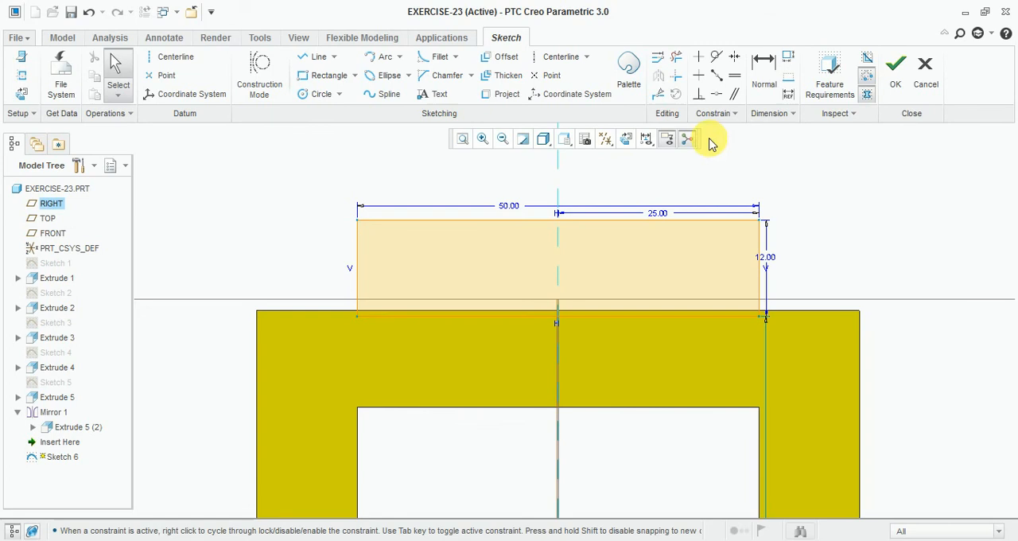
click(716, 94)
click(662, 316)
click(662, 312)
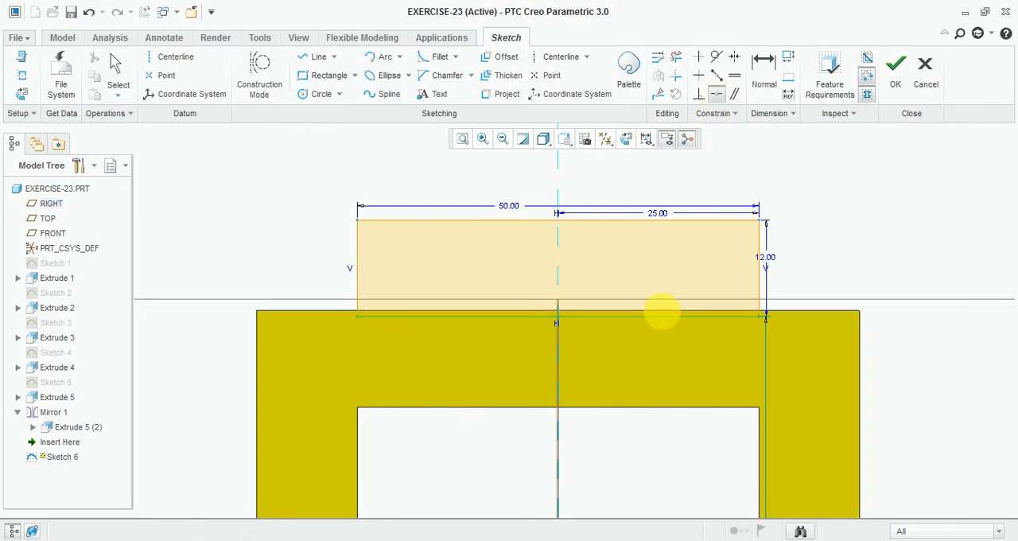
scroll(611, 283, up, 2)
scroll(620, 239, up, 1)
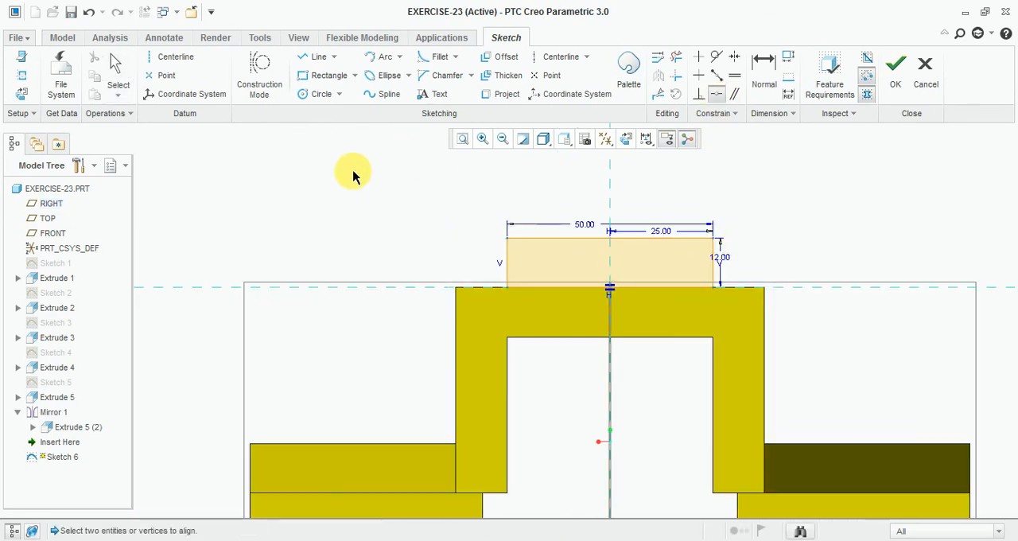
scroll(355, 173, up, 2)
click(897, 73)
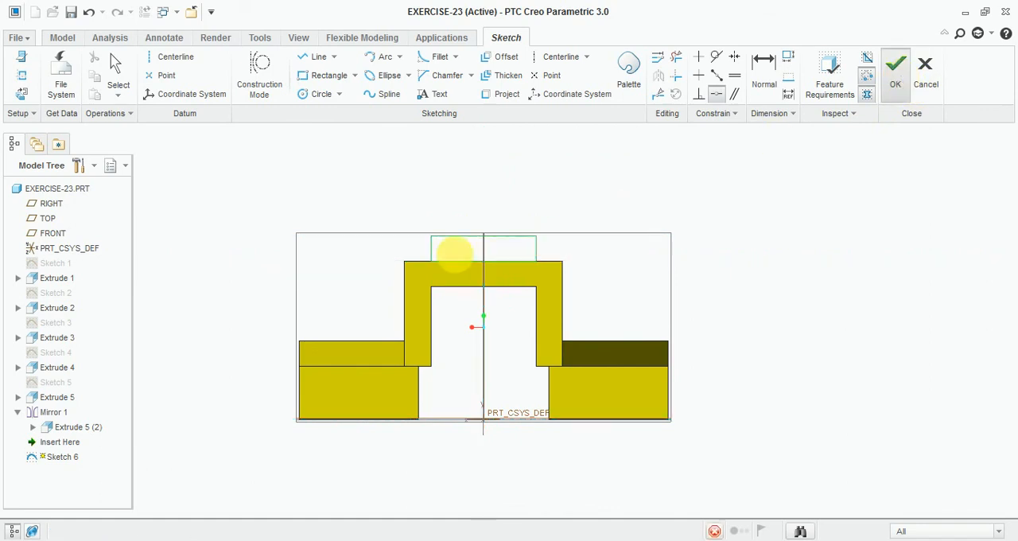
Step: Extrude the 50 by 12 mm rectangle from the rear end up to the vertical wall at the near end of the rear section
middle_drag(390, 247, 408, 246)
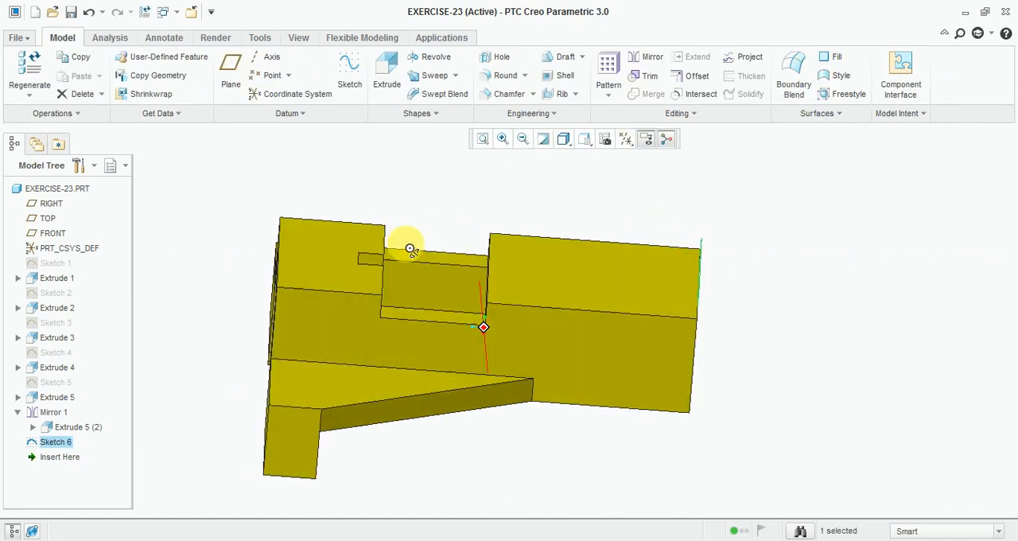
click(404, 539)
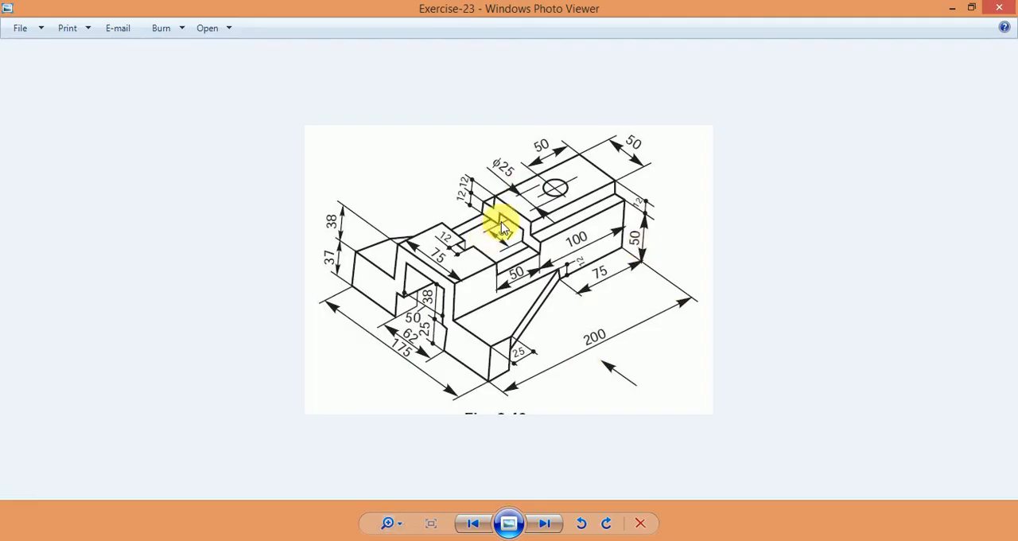
key(alt+Tab)
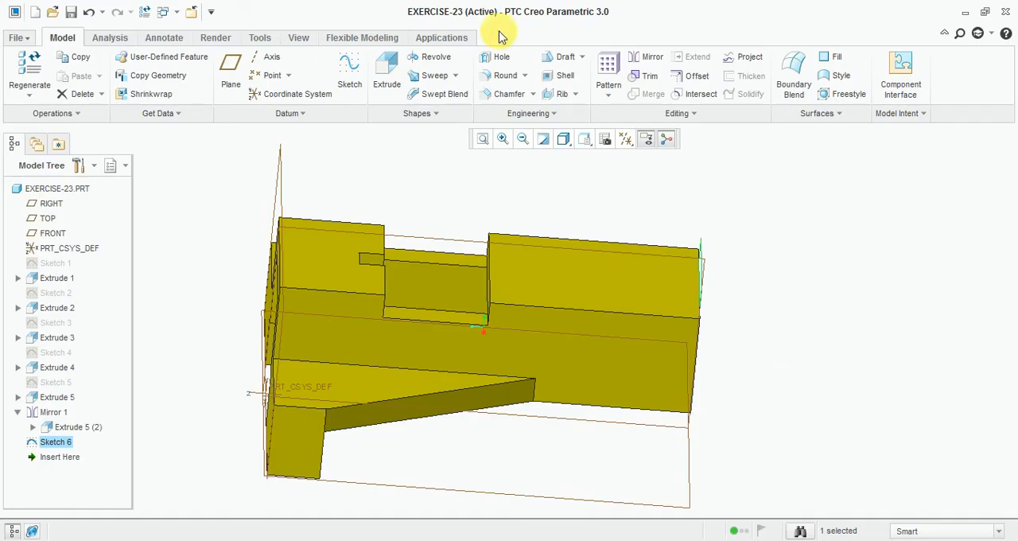
click(387, 63)
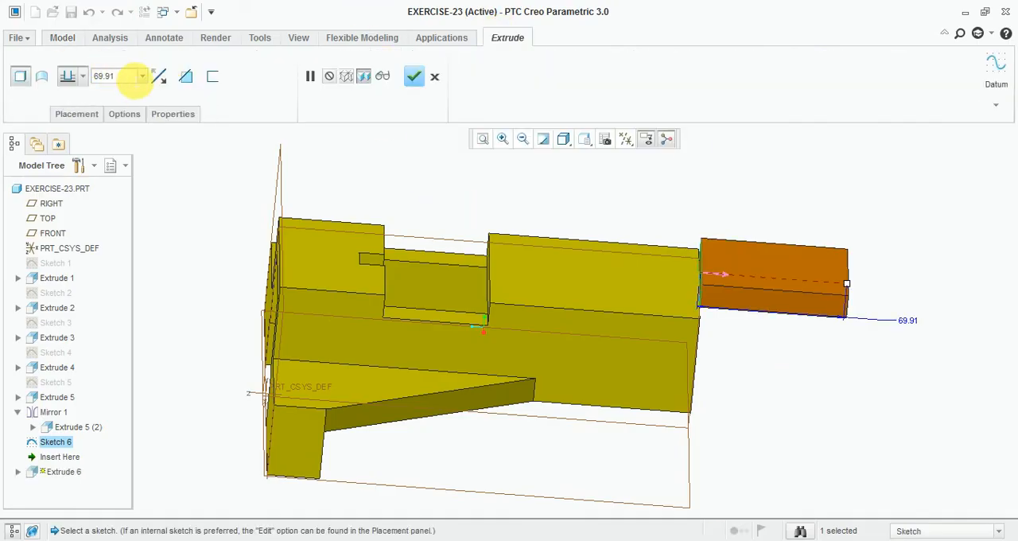
click(69, 77)
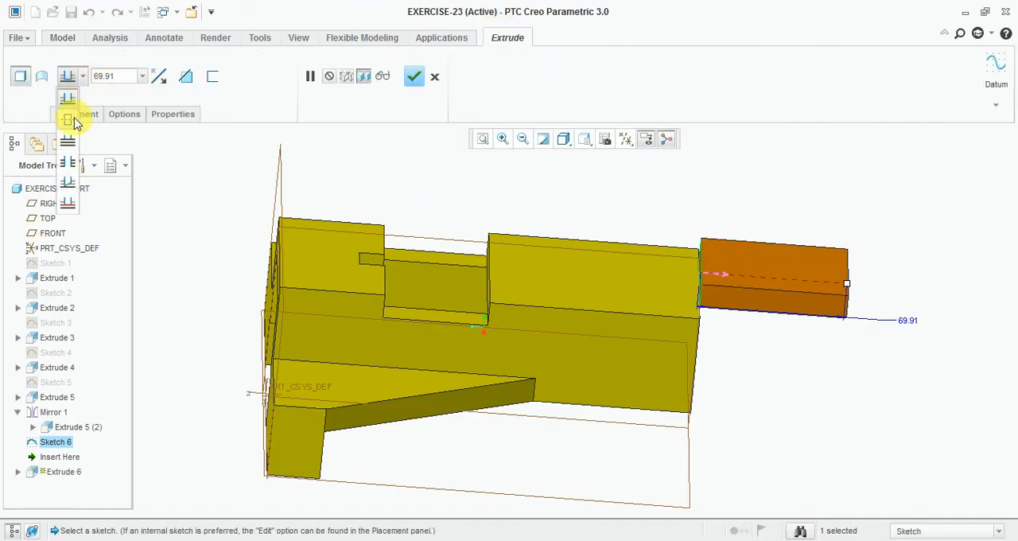
click(68, 206)
scroll(466, 239, up, 3)
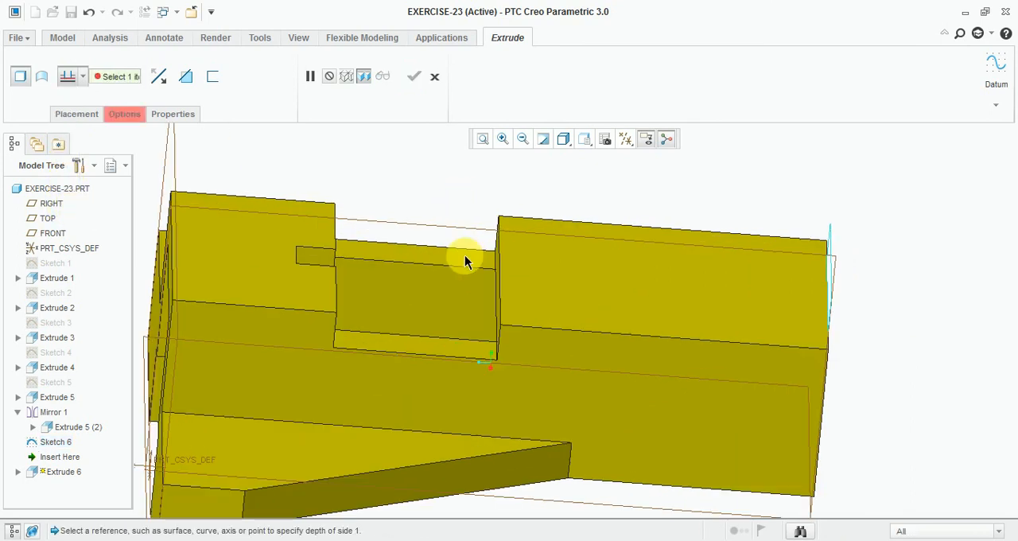
middle_drag(479, 253, 489, 253)
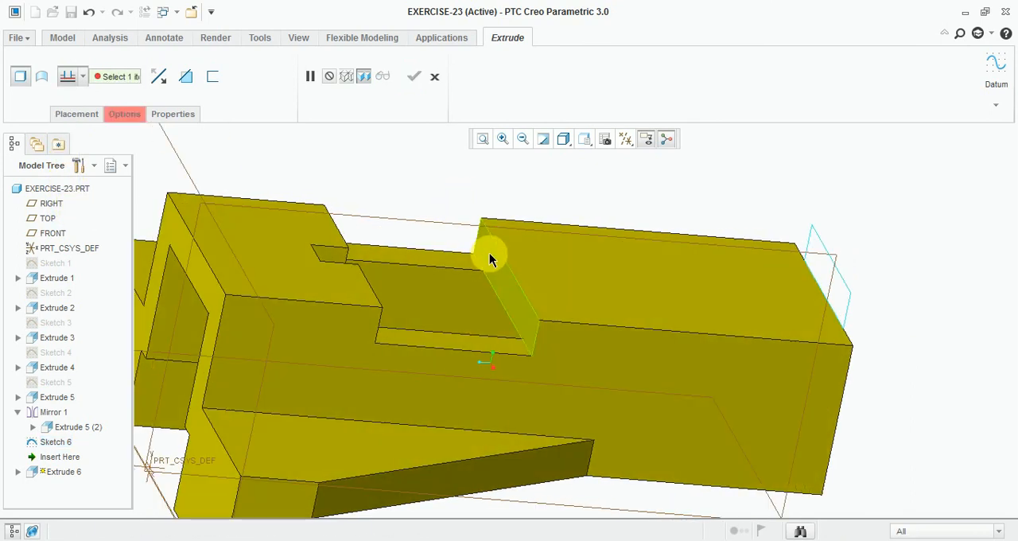
click(510, 294)
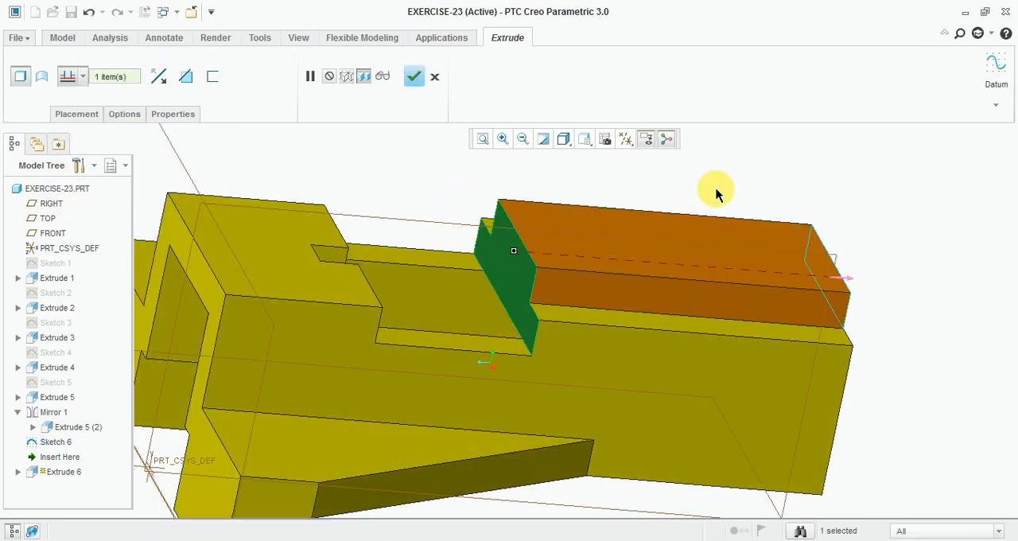
click(411, 76)
Step: Check the reference drawing, then start a new sketch on the body's rear end face in sketch view
mouse_move(904, 300)
middle_down()
mouse_move(859, 251)
mouse_move(762, 255)
mouse_move(772, 295)
mouse_move(744, 261)
mouse_move(703, 317)
middle_up()
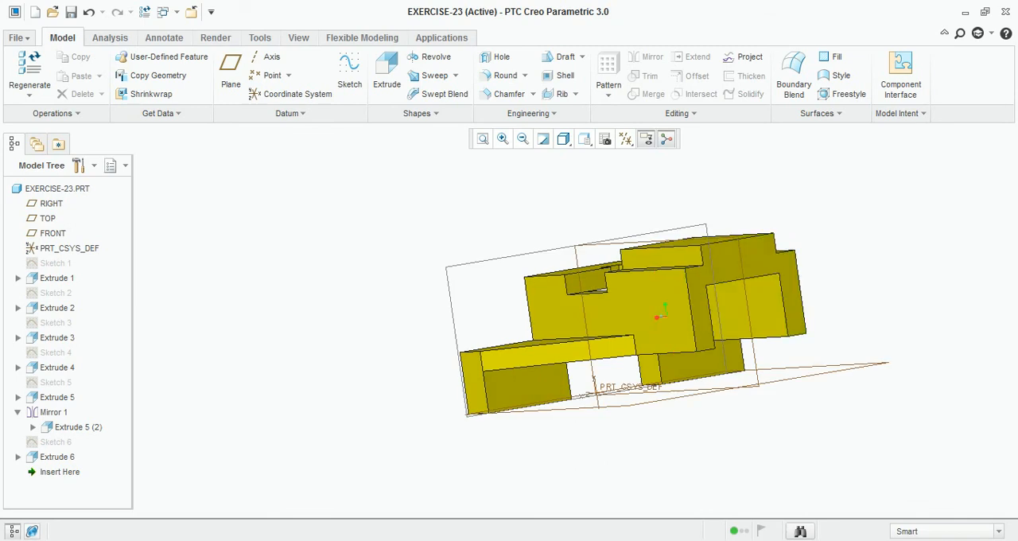
key(alt+Tab)
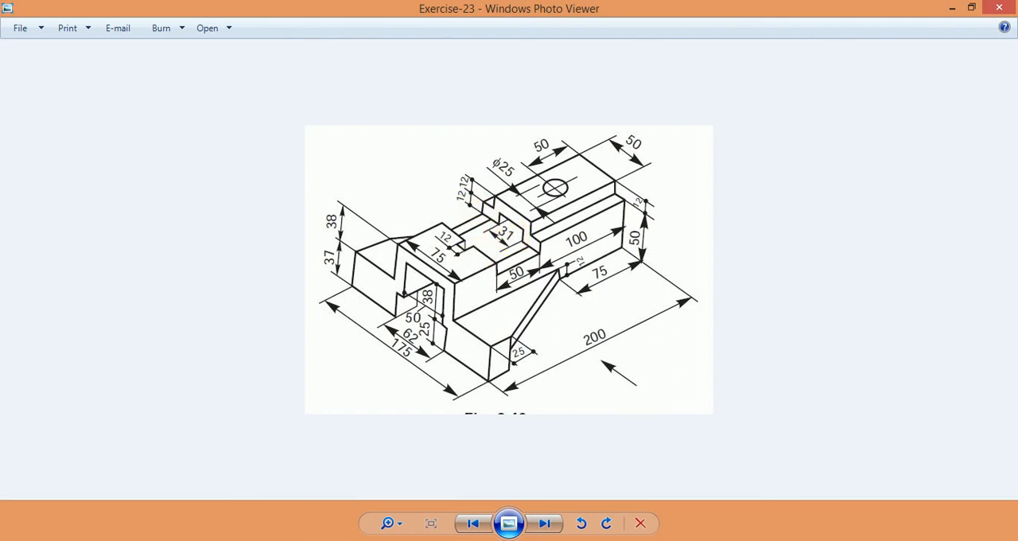
click(383, 540)
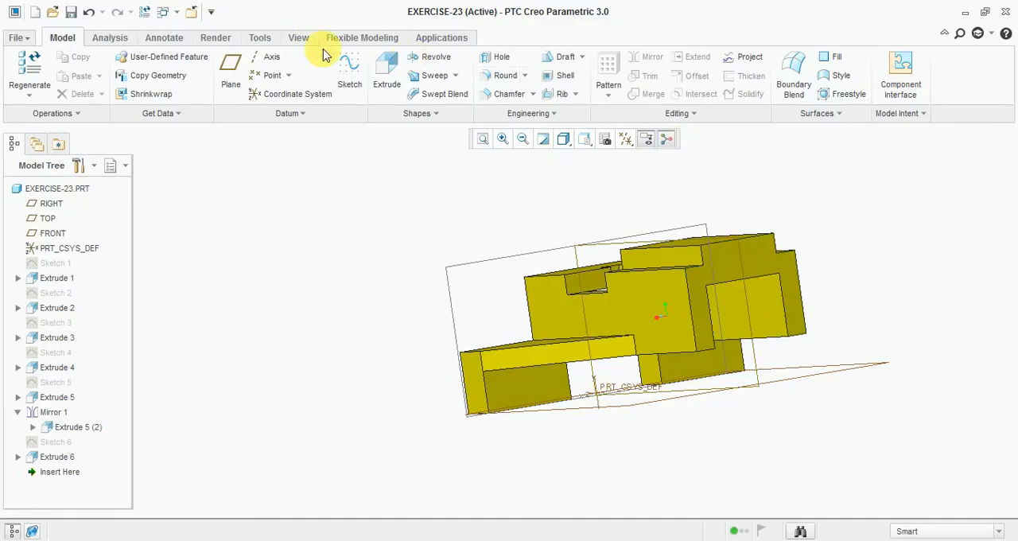
click(347, 70)
scroll(746, 262, down, 3)
click(776, 283)
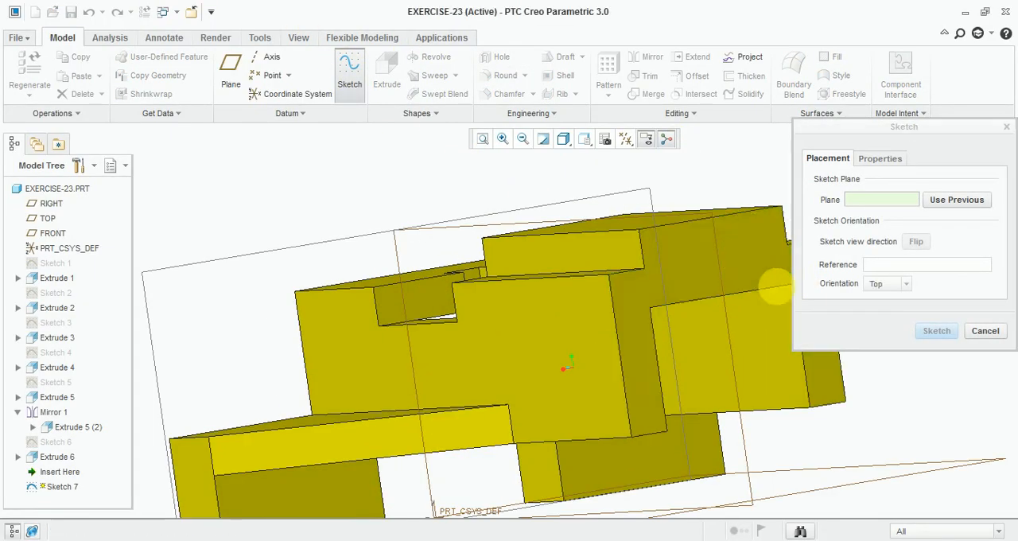
click(936, 330)
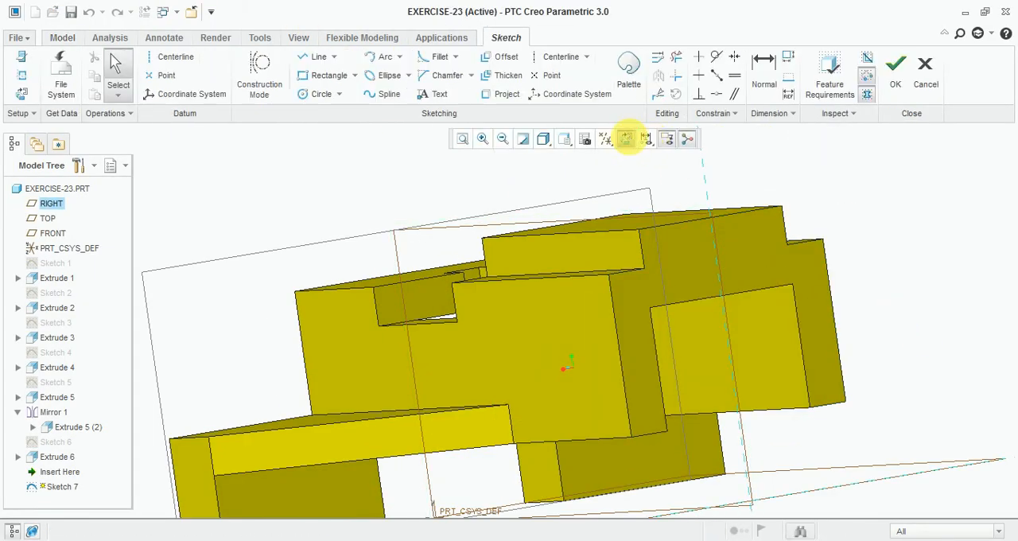
click(626, 140)
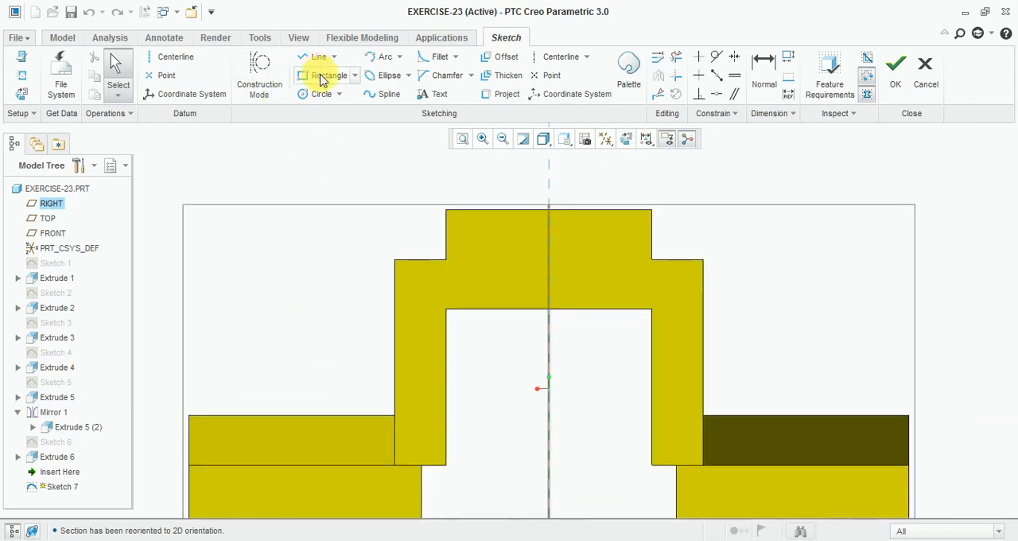
Step: Sketch a rectangle about 31 by 14 mm across the centreline at the top edge of the body's channel opening
click(327, 76)
click(490, 253)
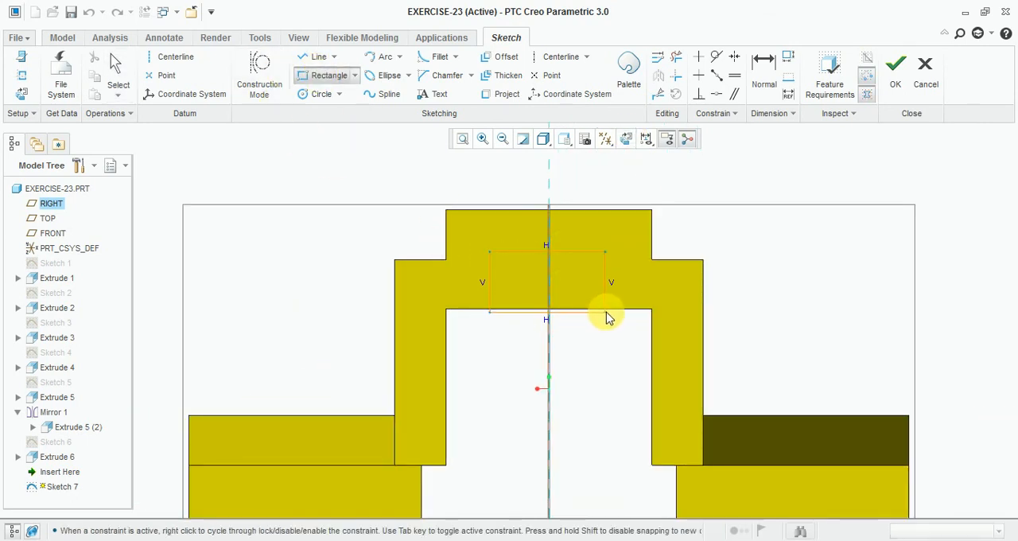
middle_click(578, 333)
scroll(592, 271, down, 4)
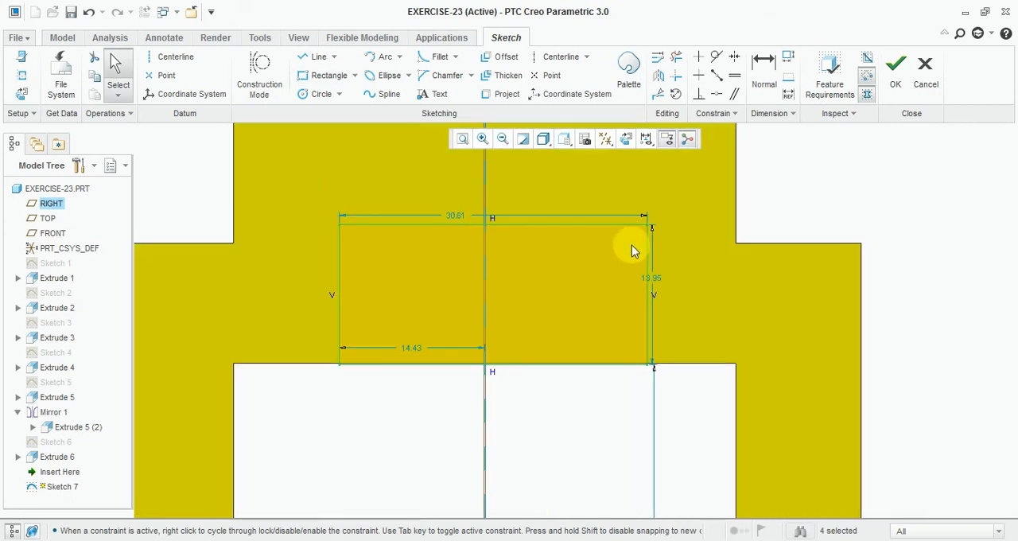
Step: Set the channel rectangle's width to 31 mm and its height to 12 mm
double_click(464, 220)
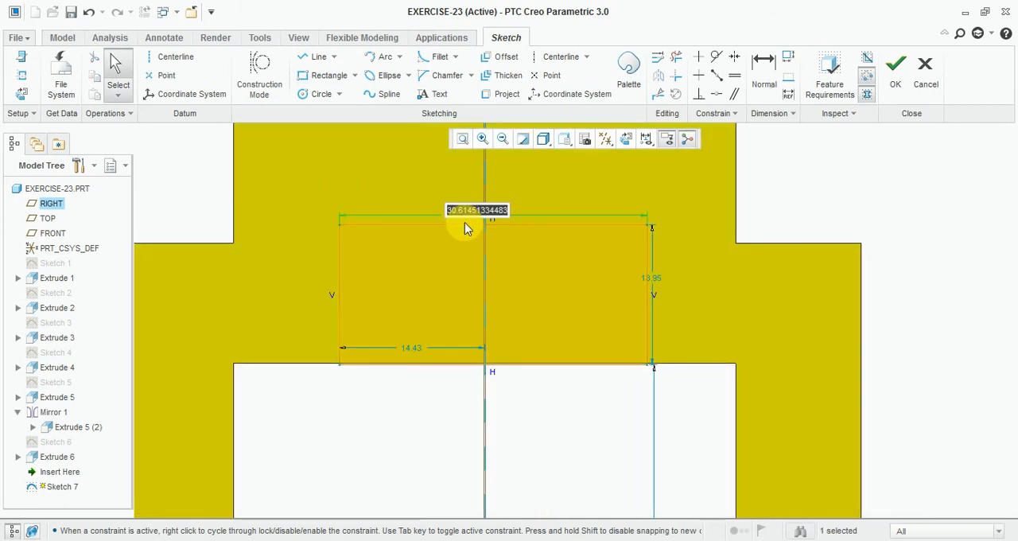
text(31.0)
key(Return)
scroll(653, 280, down, 2)
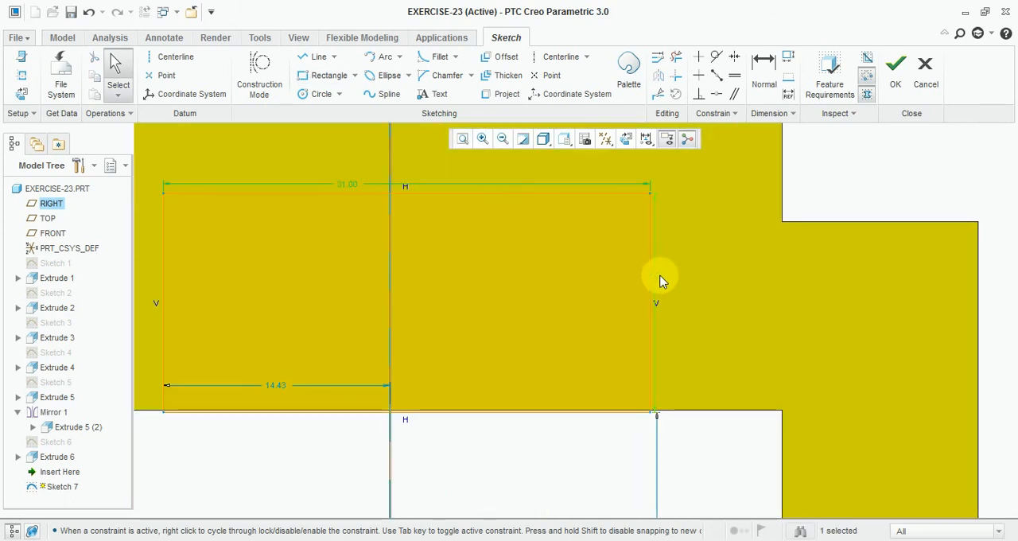
double_click(659, 277)
text(12.00)
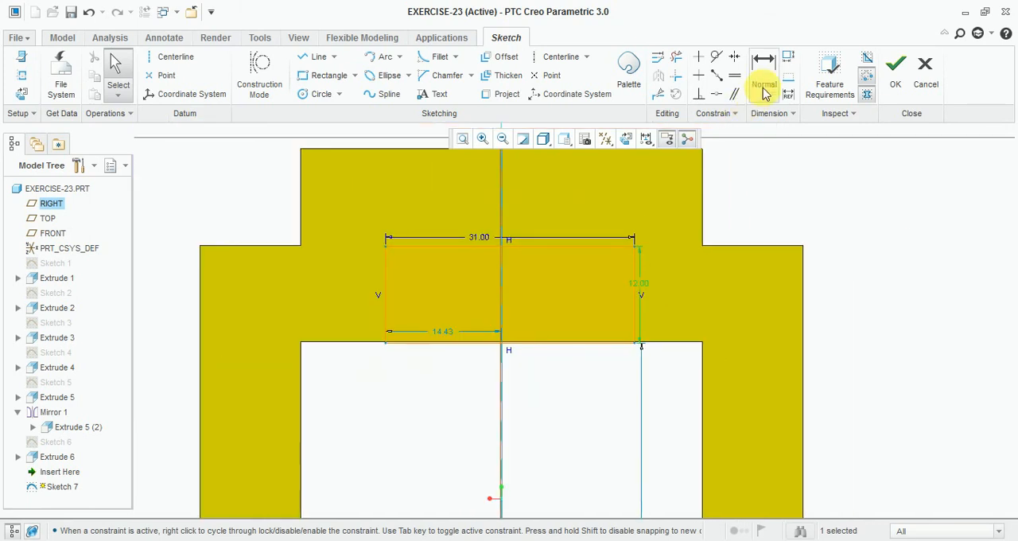
Step: Make the rectangle's bottom line coincident with the top edge of the channel opening
click(720, 95)
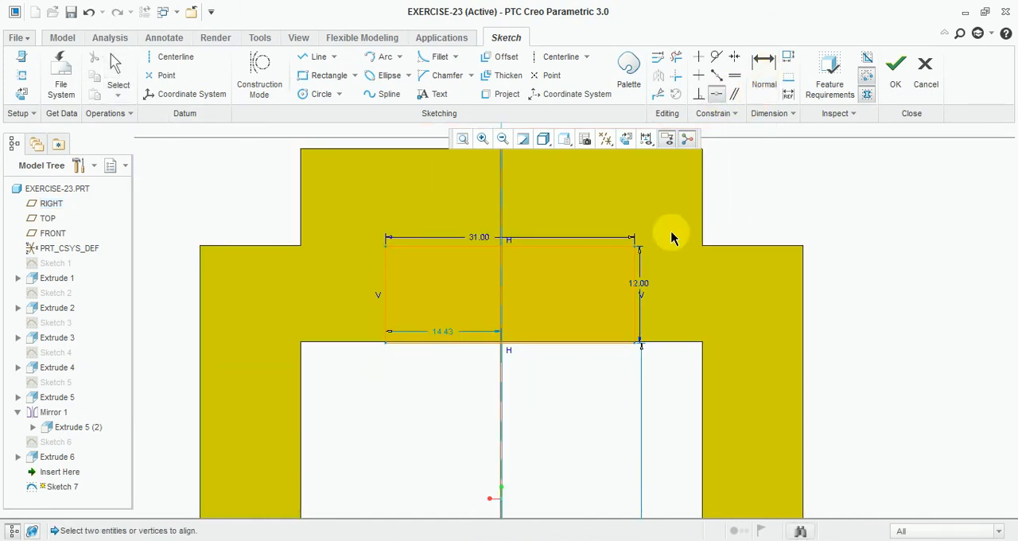
click(592, 343)
scroll(592, 343, down, 5)
click(595, 338)
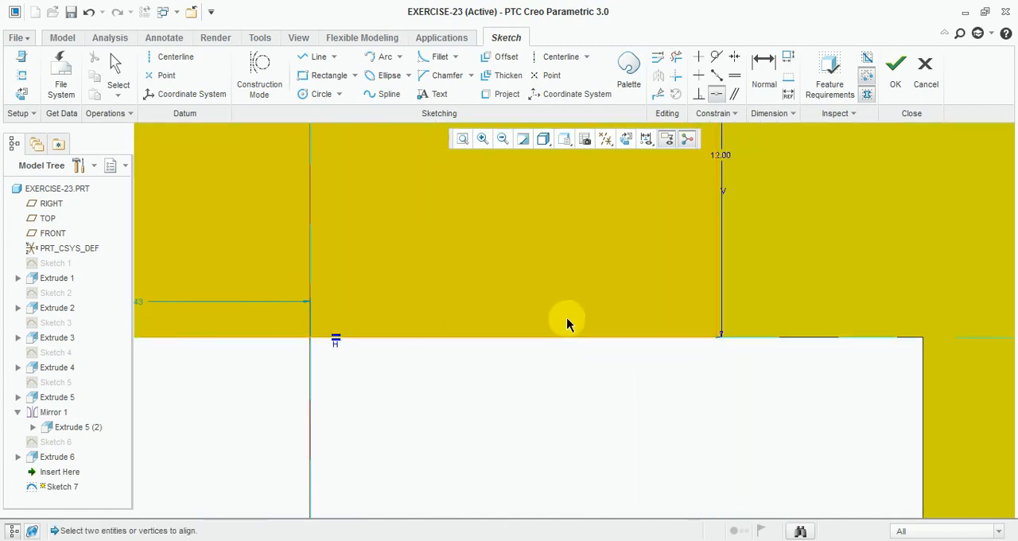
scroll(555, 324, up, 6)
scroll(541, 334, down, 2)
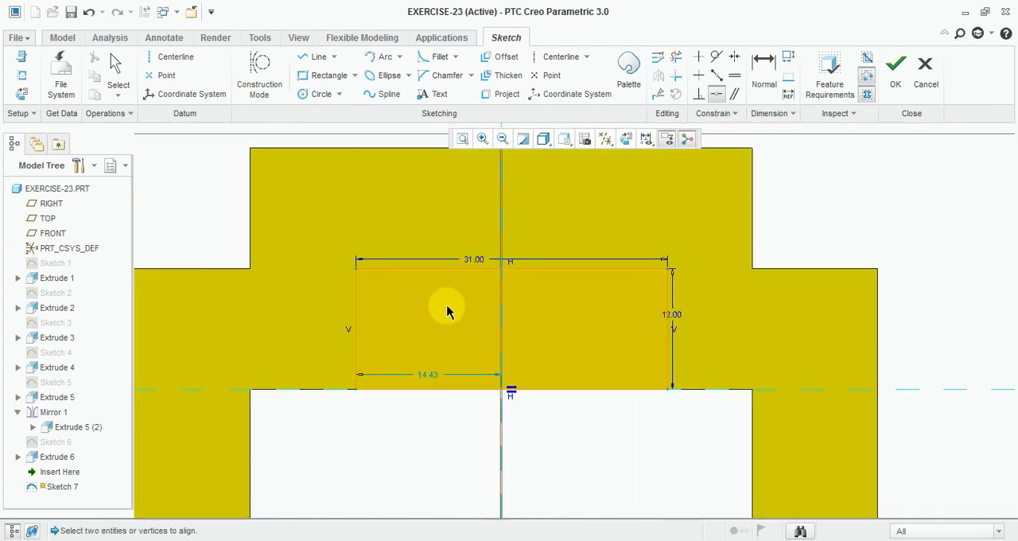
Step: Set the rectangle side's distance from the centreline to 15.5 mm, check the width against the reference drawing, and finish the sketch
middle_click(432, 376)
double_click(432, 374)
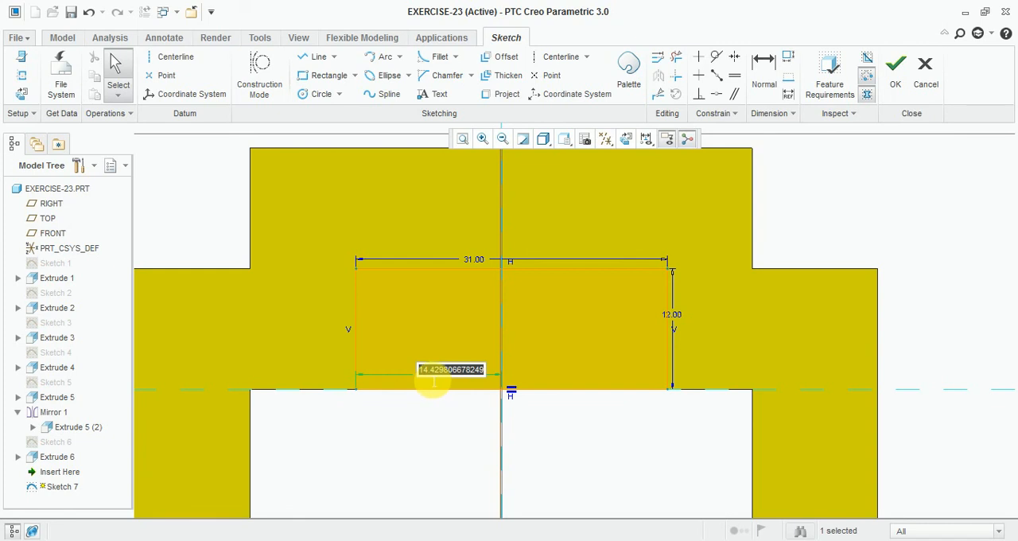
key(Return)
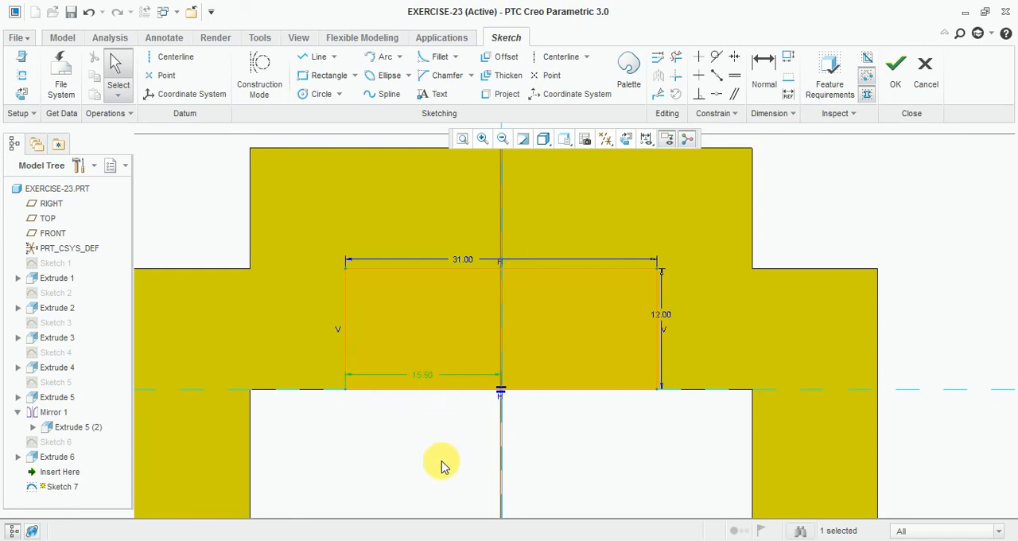
click(340, 540)
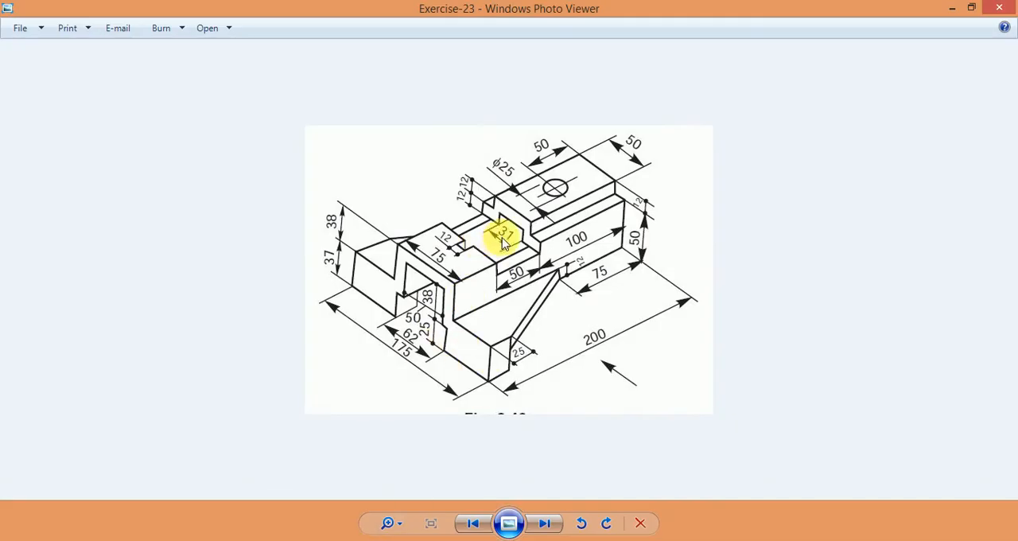
mouse_move(390, 538)
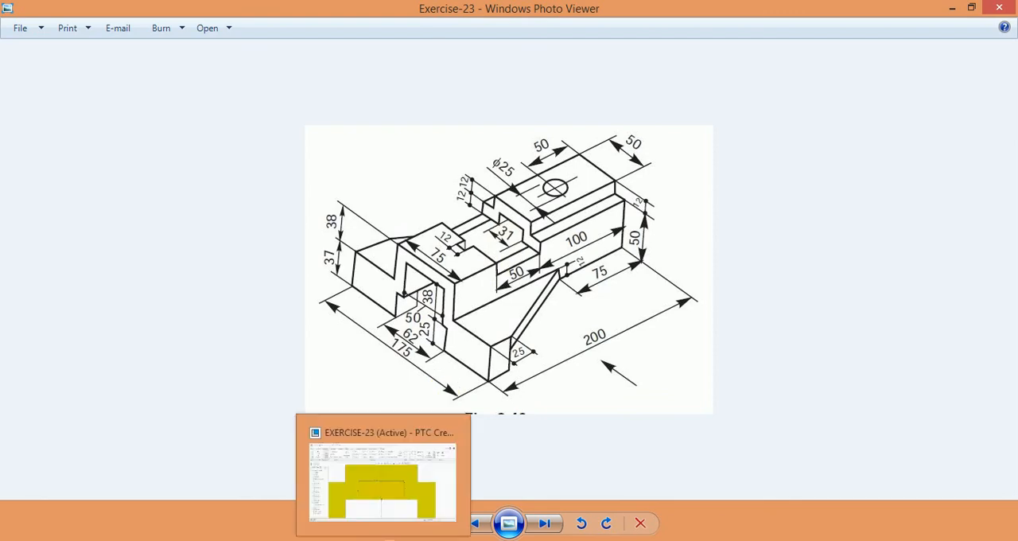
click(387, 477)
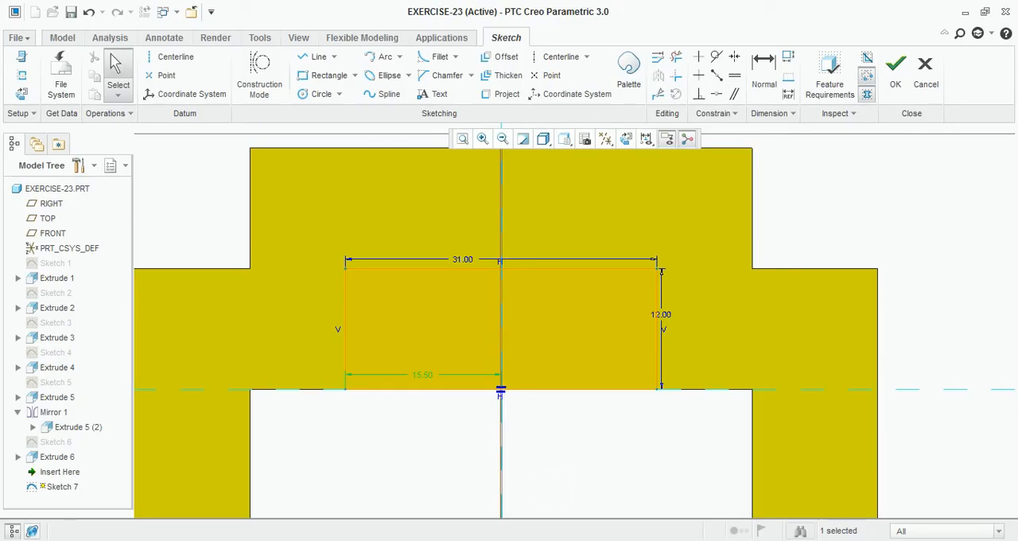
click(902, 78)
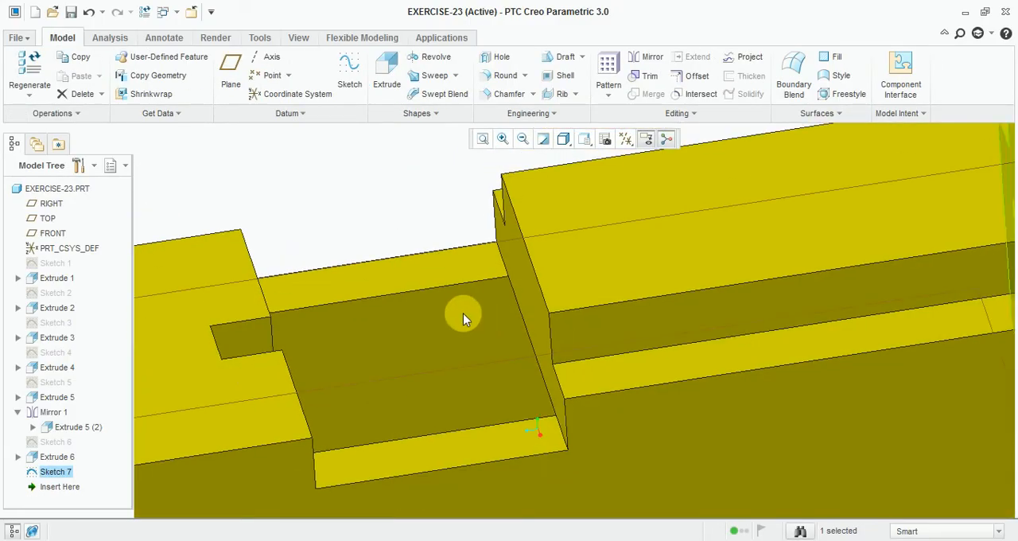
Step: Cut the 31 by 12 mm rectangle into the rear section with a reversed extrude up to the vertical wall at the notch
click(387, 70)
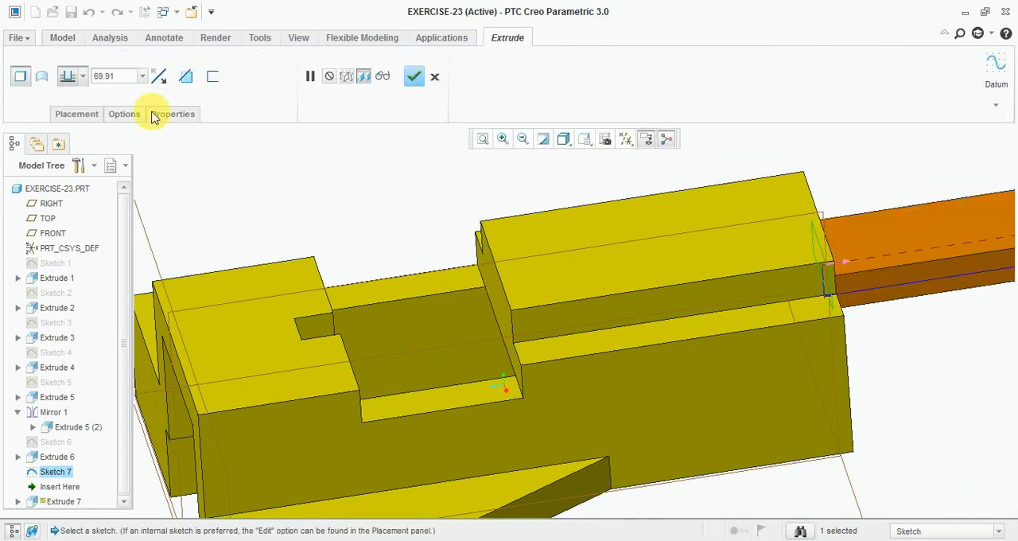
click(158, 75)
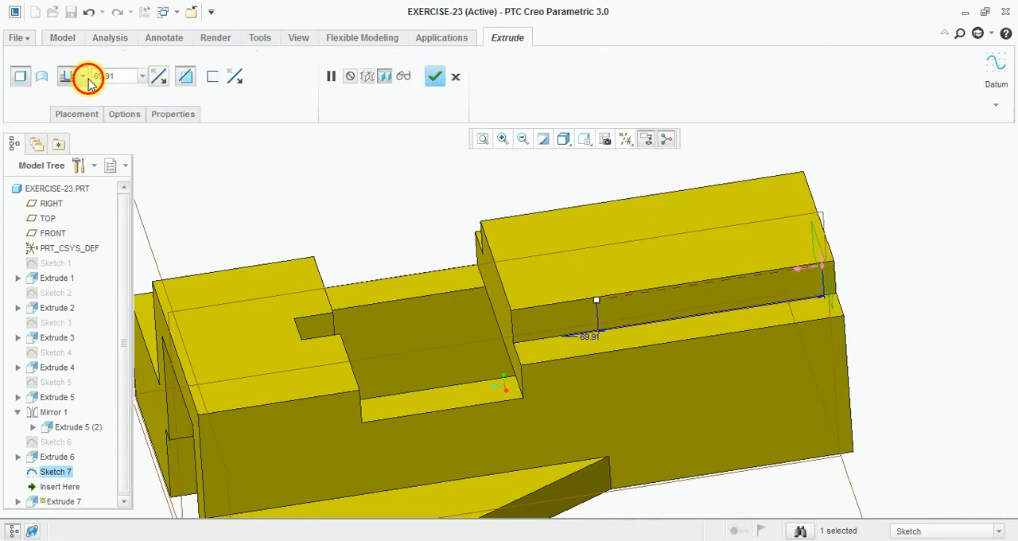
click(87, 78)
click(71, 207)
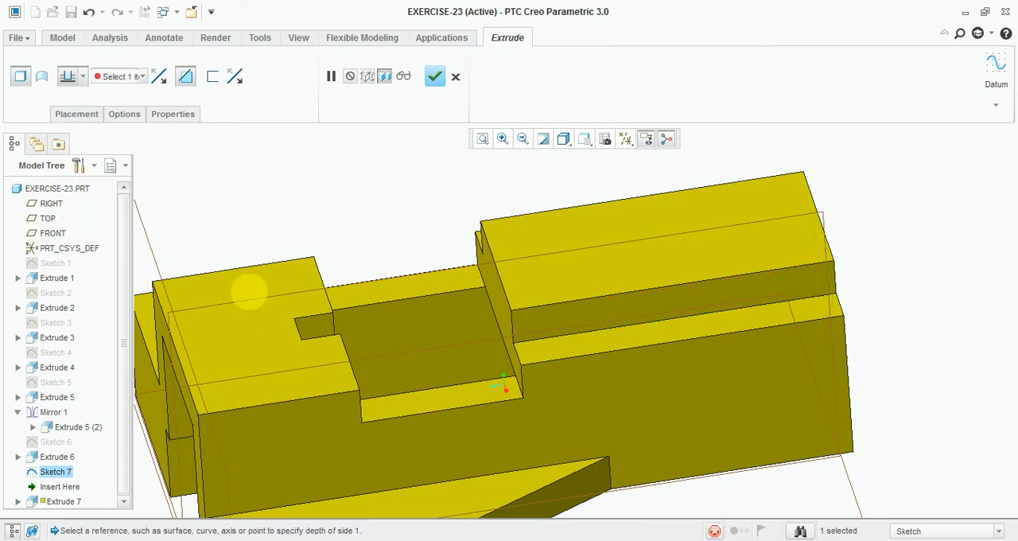
scroll(445, 314, up, 4)
click(539, 258)
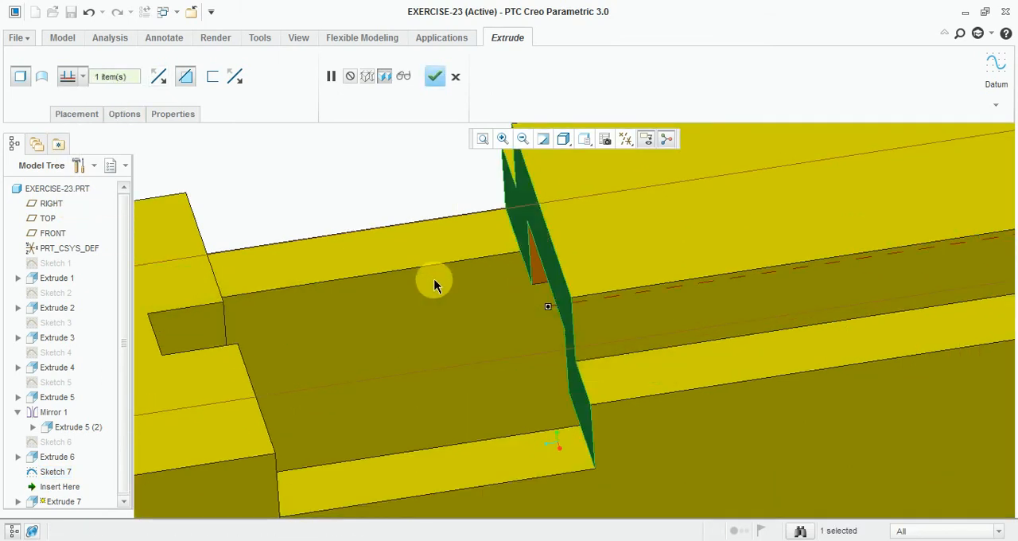
scroll(434, 287, down, 4)
middle_drag(434, 294, 462, 277)
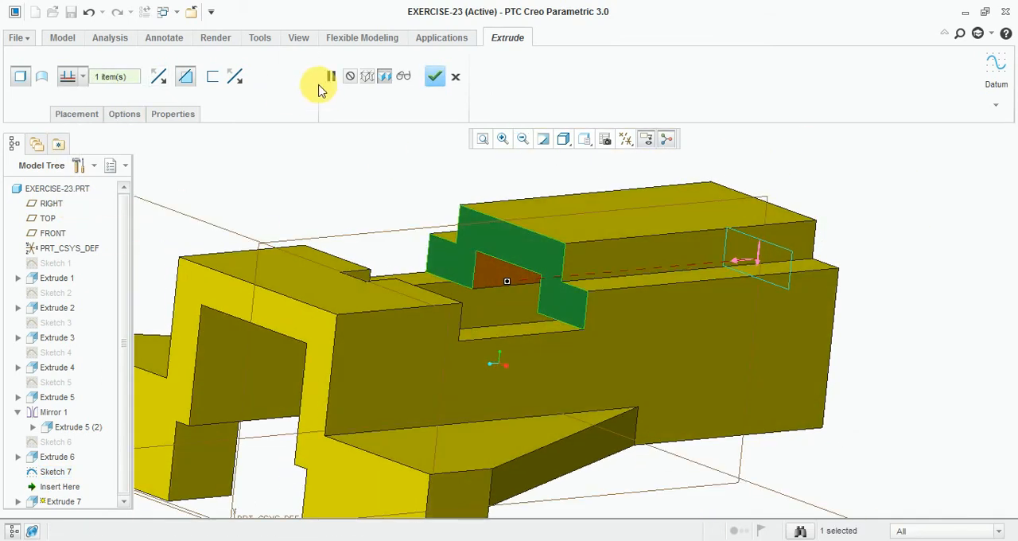
click(434, 76)
Step: Examine the round hole's diameter and position on the raised block in the reference drawing, then return to the model
middle_drag(337, 186, 330, 536)
key(alt+Tab)
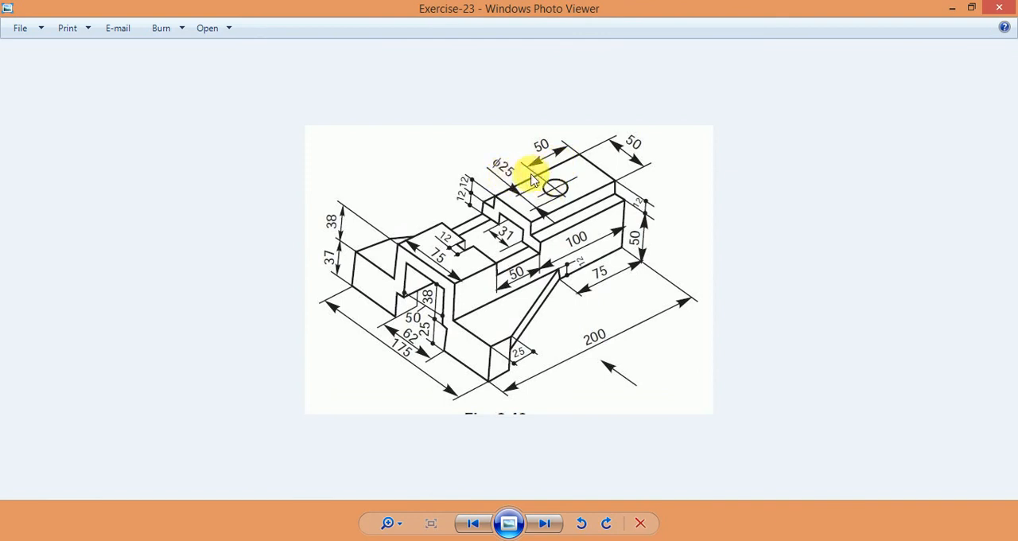
click(384, 540)
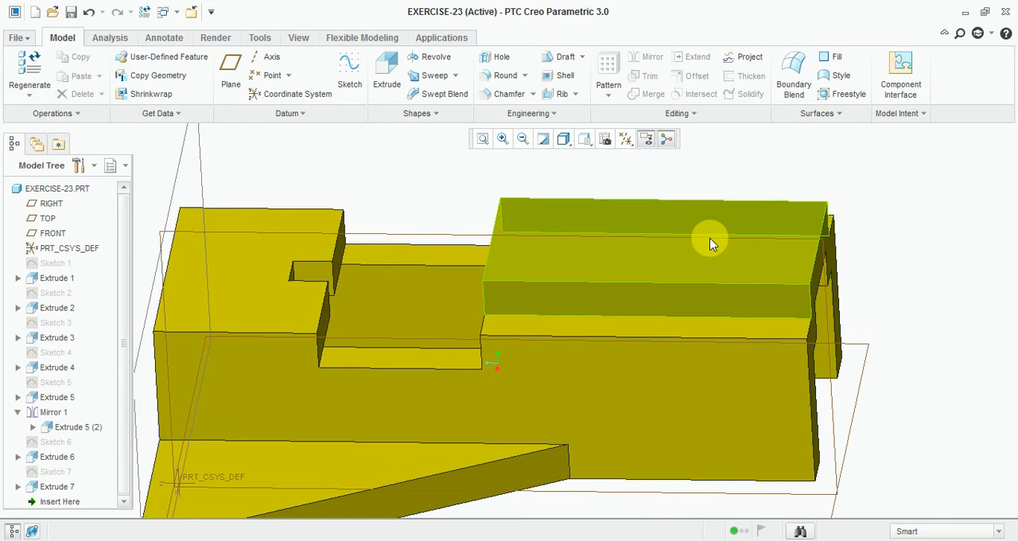
Step: Start a sketch on the top face of the raised block, viewed square to the sketch plane
click(352, 68)
scroll(617, 259, up, 2)
scroll(673, 245, down, 2)
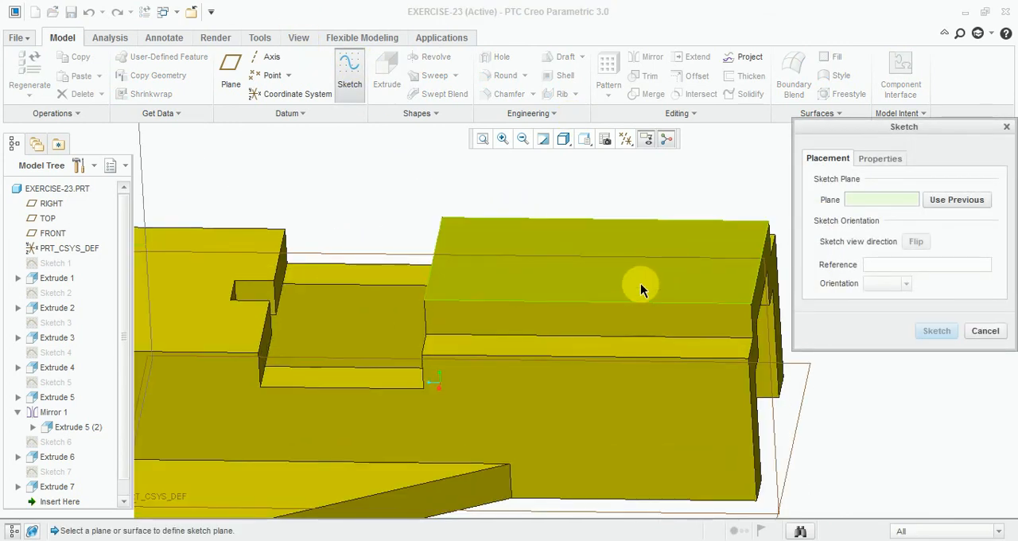
click(640, 284)
click(936, 333)
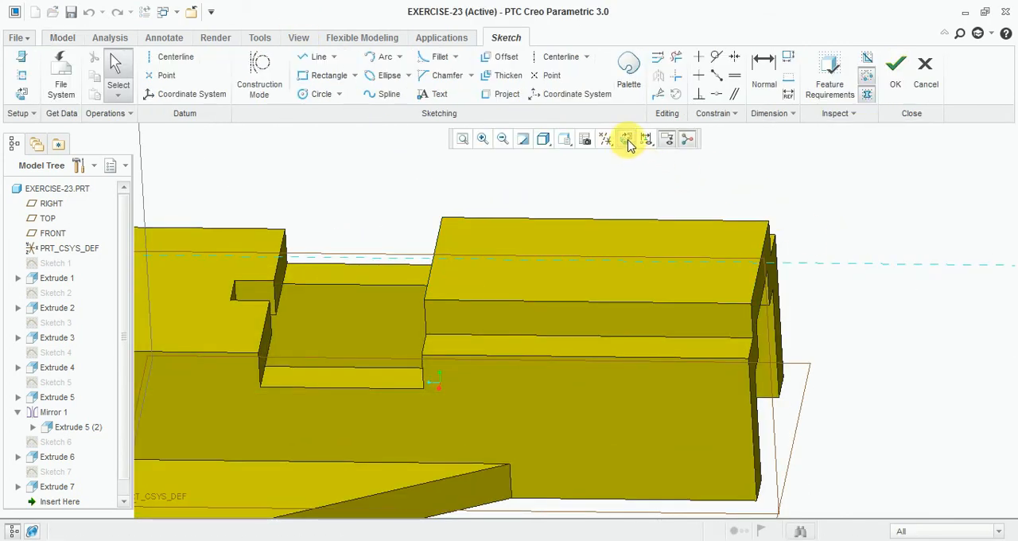
click(626, 139)
scroll(724, 312, down, 3)
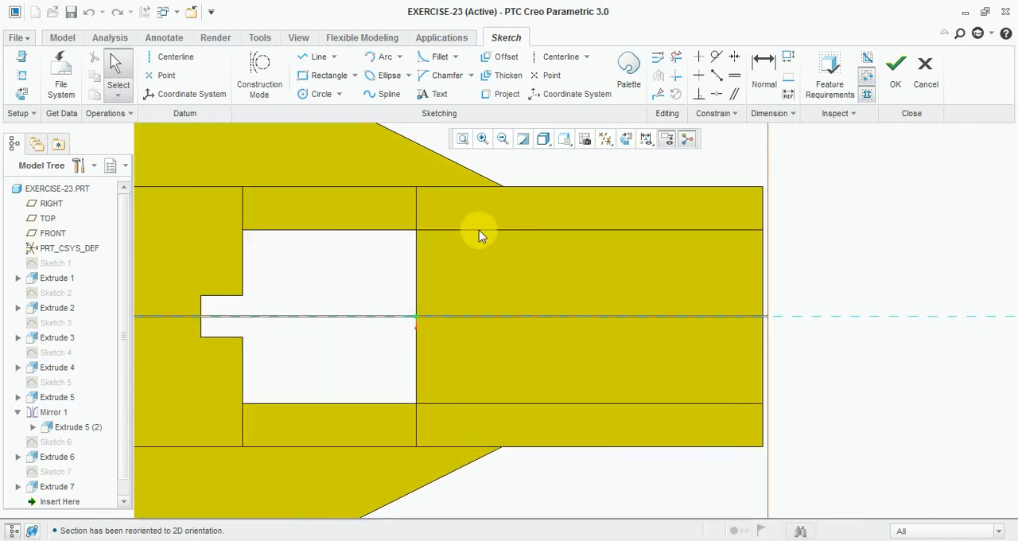
Step: Draw a circle centred on the raised block's horizontal centreline and set its diameter to 25 mm
click(321, 95)
click(597, 317)
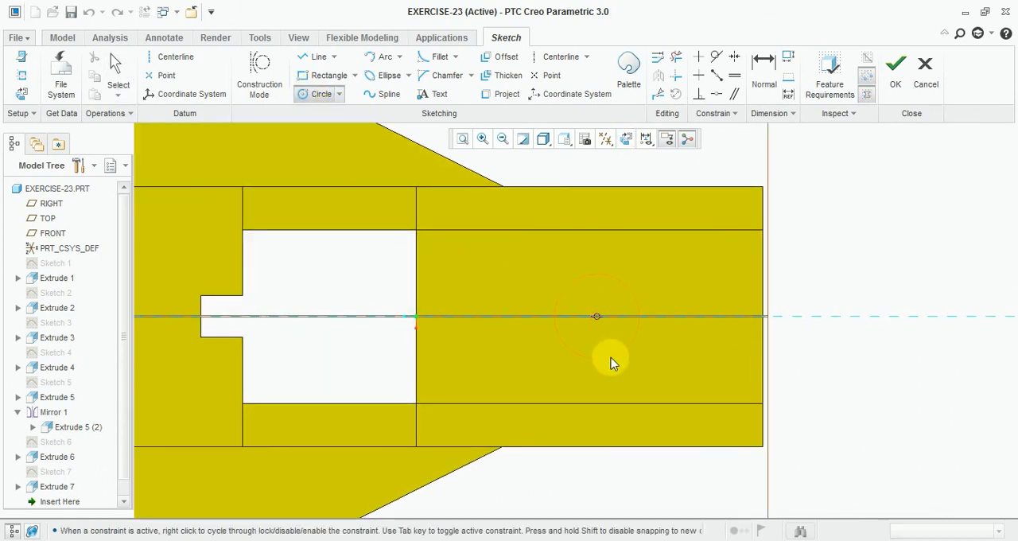
click(649, 307)
middle_click(587, 282)
click(531, 274)
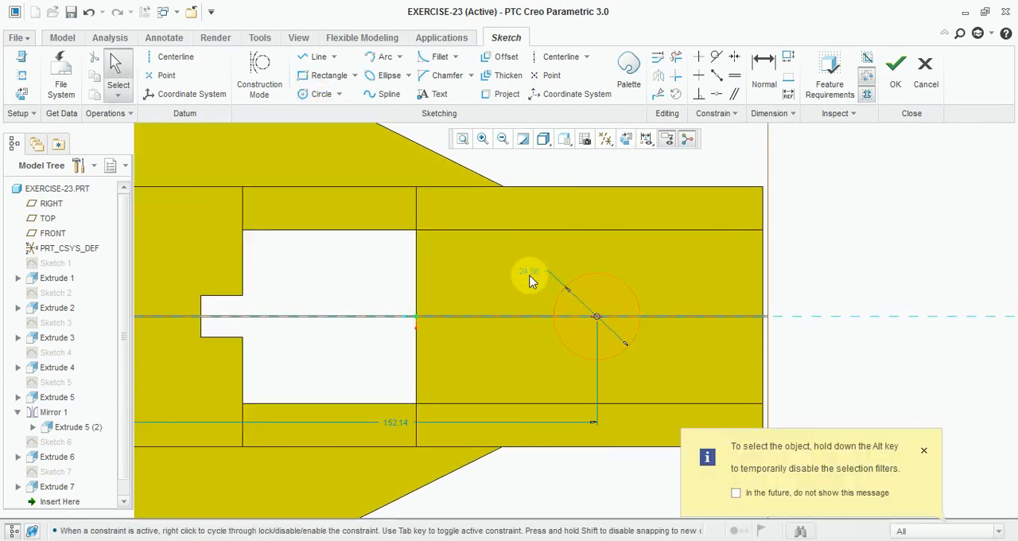
double_click(533, 277)
text(25)
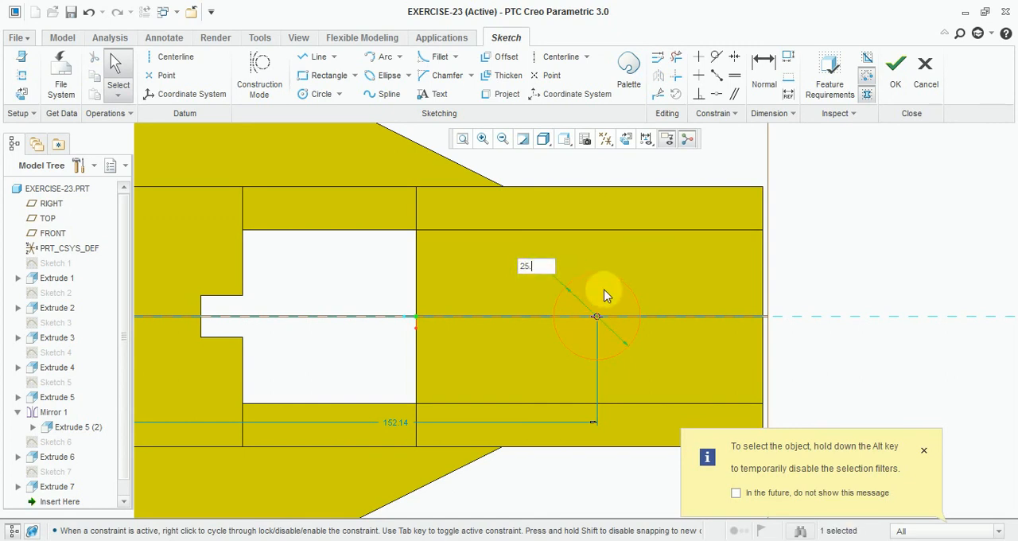
key(Return)
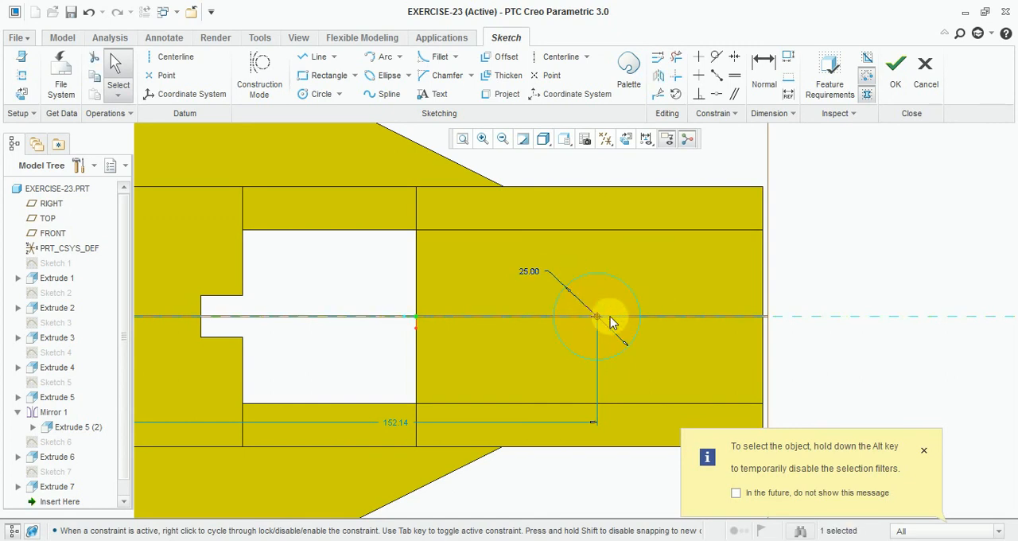
Step: Dimension the circle's centre 50 mm from the block's outer end edge and finish the sketch
click(763, 72)
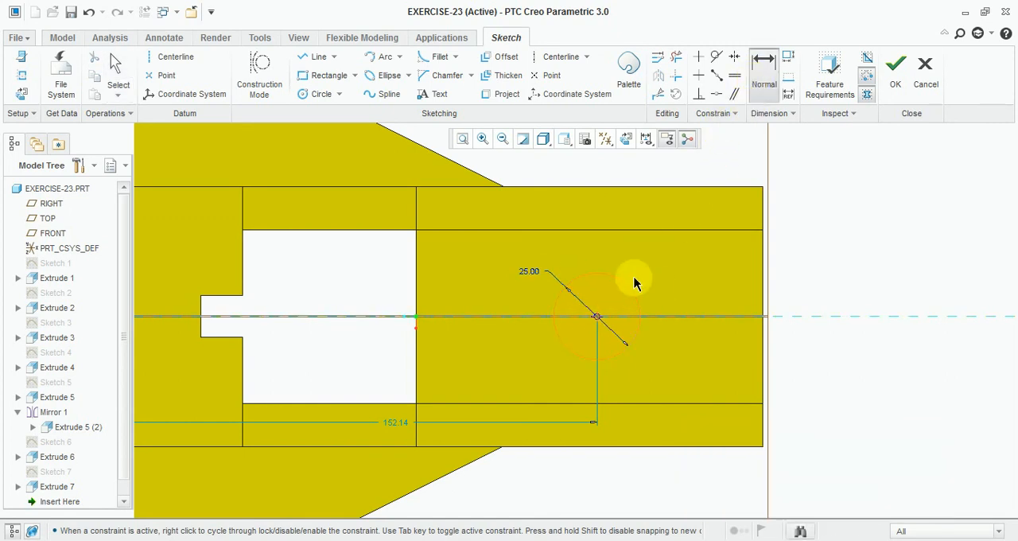
click(597, 319)
click(763, 351)
middle_click(688, 338)
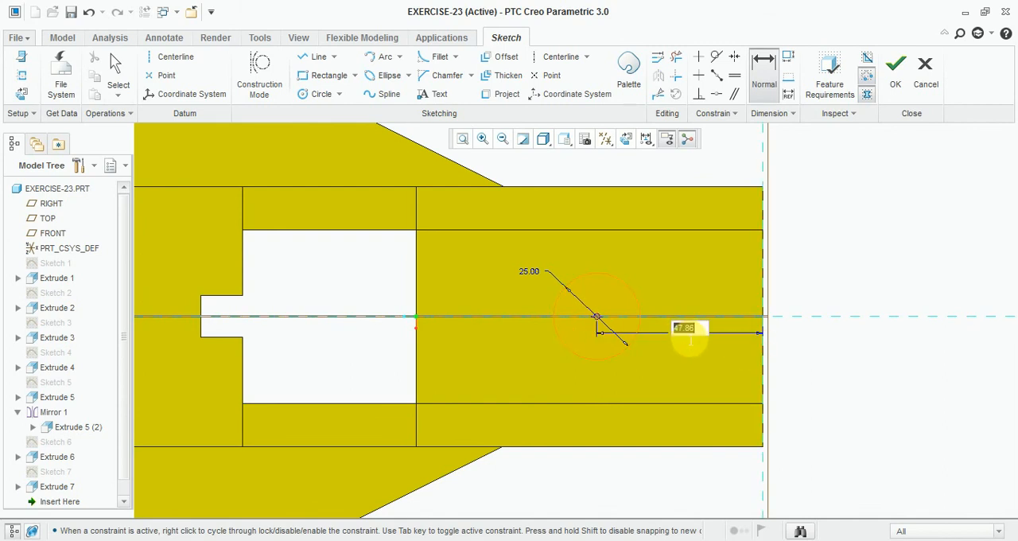
text(50.0)
key(Return)
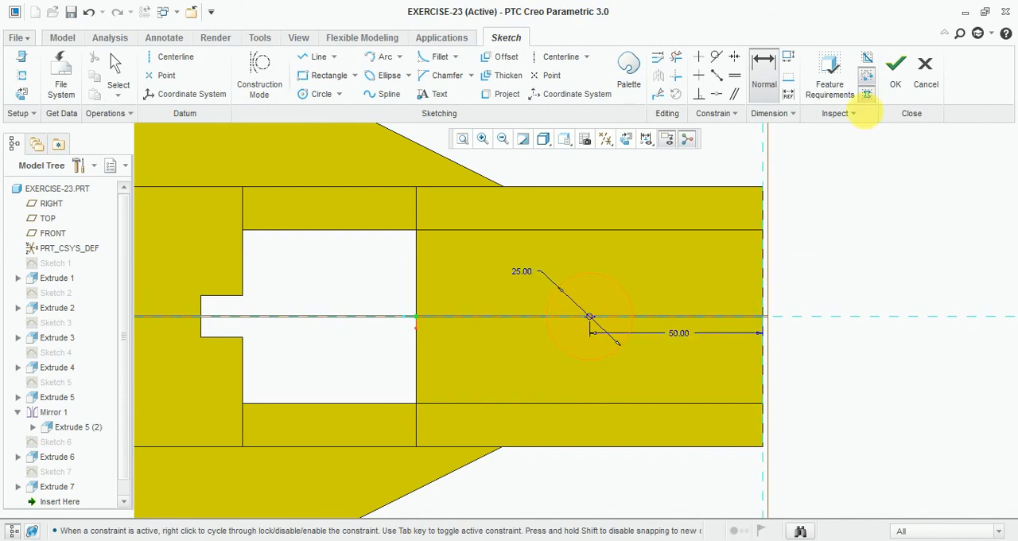
click(892, 73)
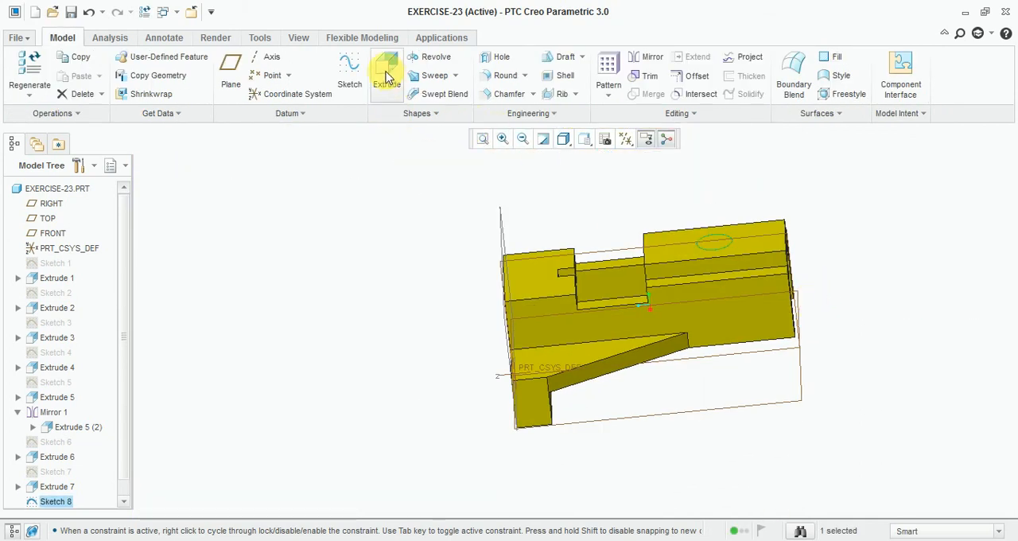
Step: Cut the circle down into the raised block with a reversed, material-removing extrude 69.91 mm deep
click(388, 77)
scroll(824, 231, down, 2)
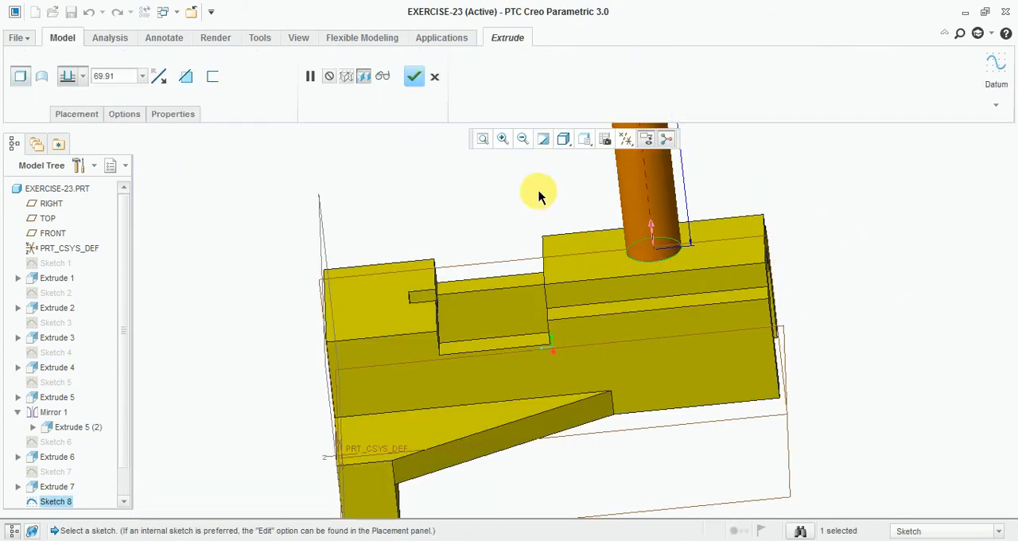
click(159, 77)
click(186, 75)
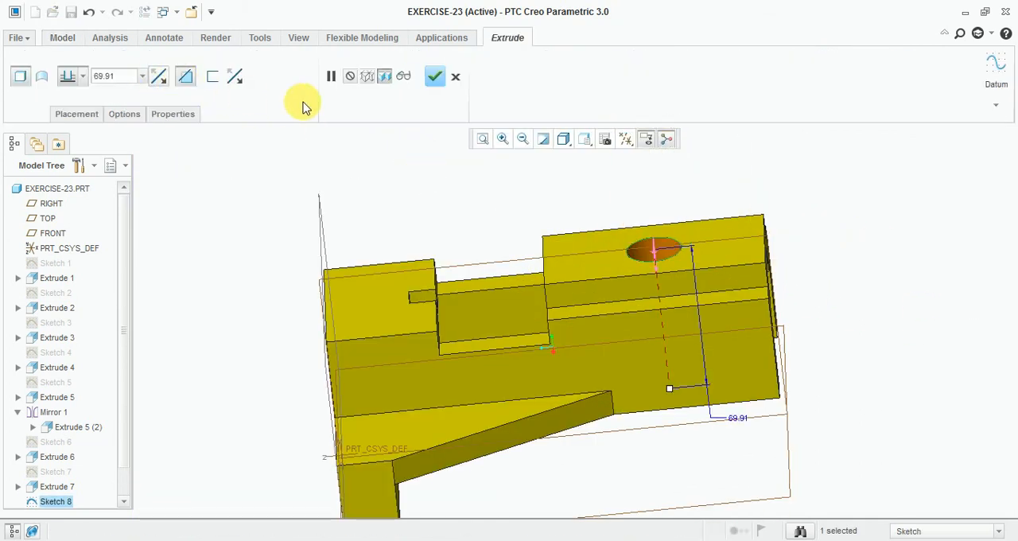
click(413, 76)
Step: Return the model to its default orientation and compare the part with the Exercise-23 drawing in Windows Photo Viewer
key(ctrl+d)
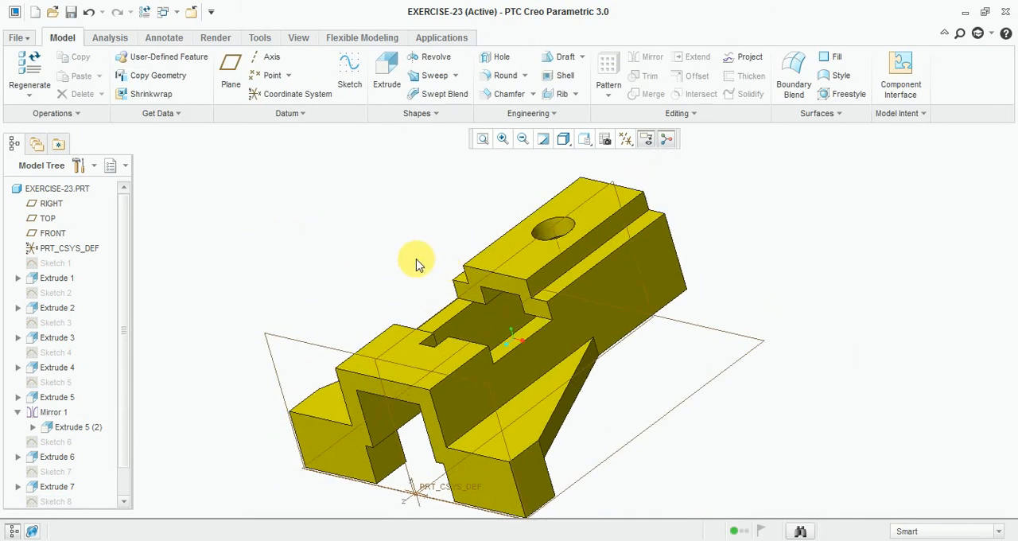
mouse_move(419, 261)
middle_down()
mouse_move(379, 330)
mouse_move(414, 300)
mouse_move(357, 311)
mouse_move(391, 316)
middle_up()
key(alt+Tab)
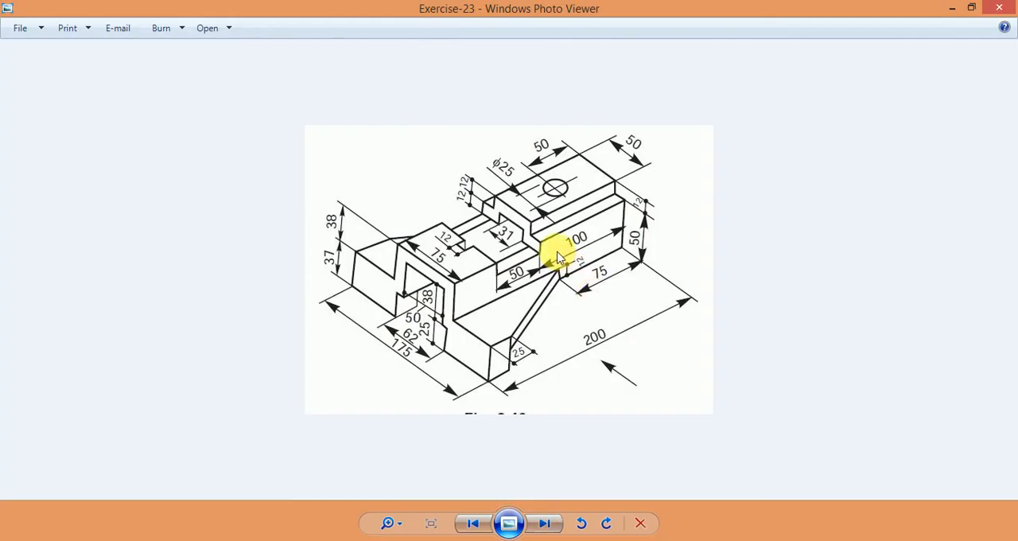